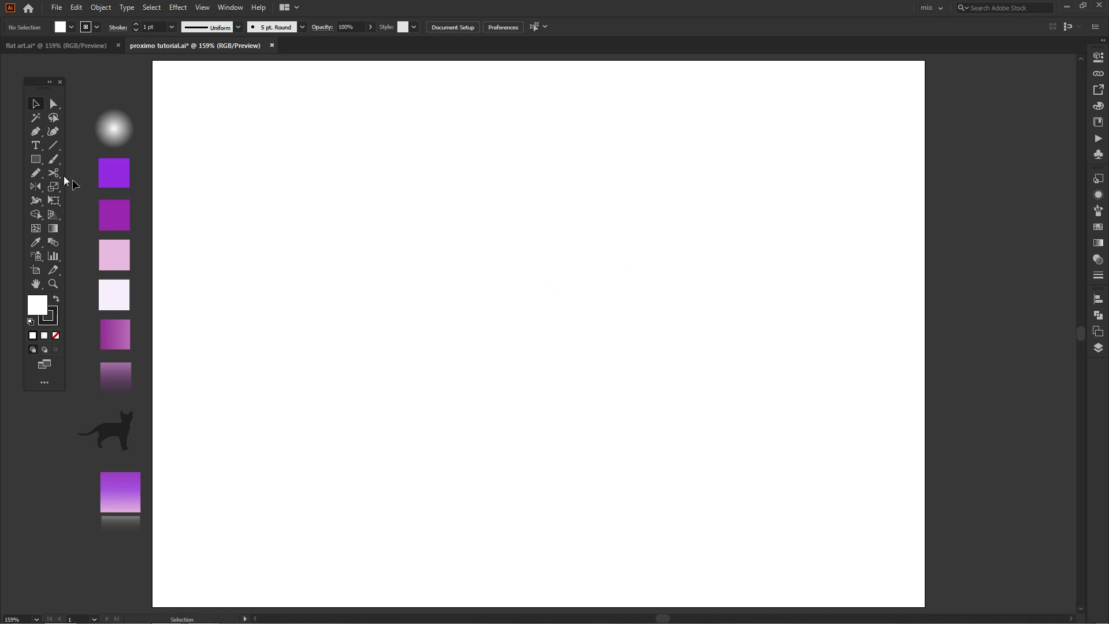
- Draw a circle about 19.04 cm in diameter and centre it vertically on the artboard
drag(36, 160, 120, 183)
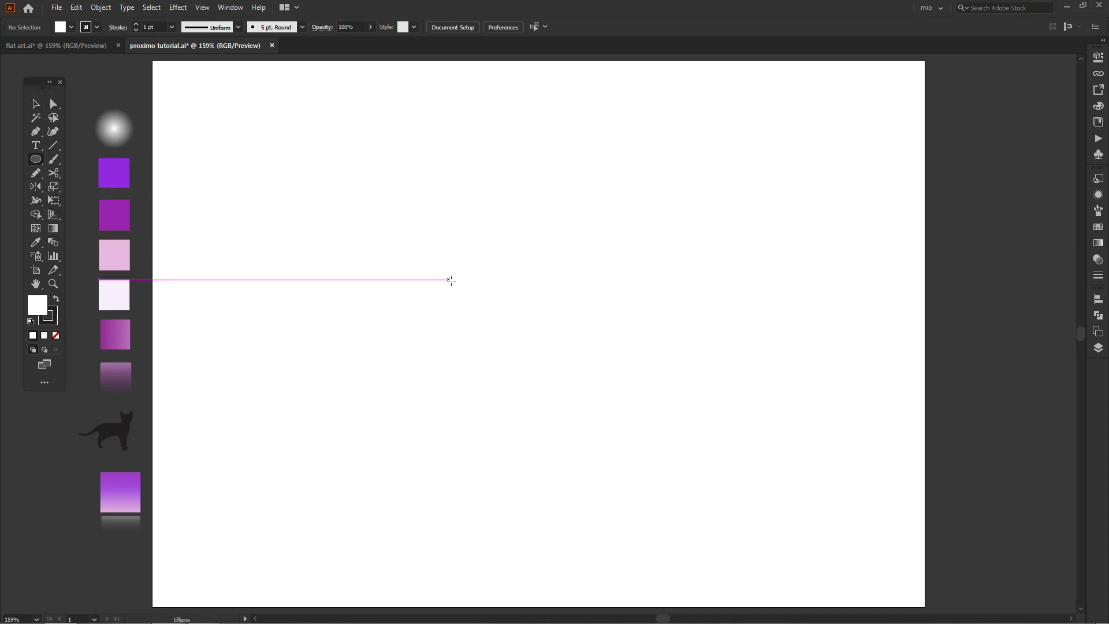
drag(538, 324, 290, 77)
key(v)
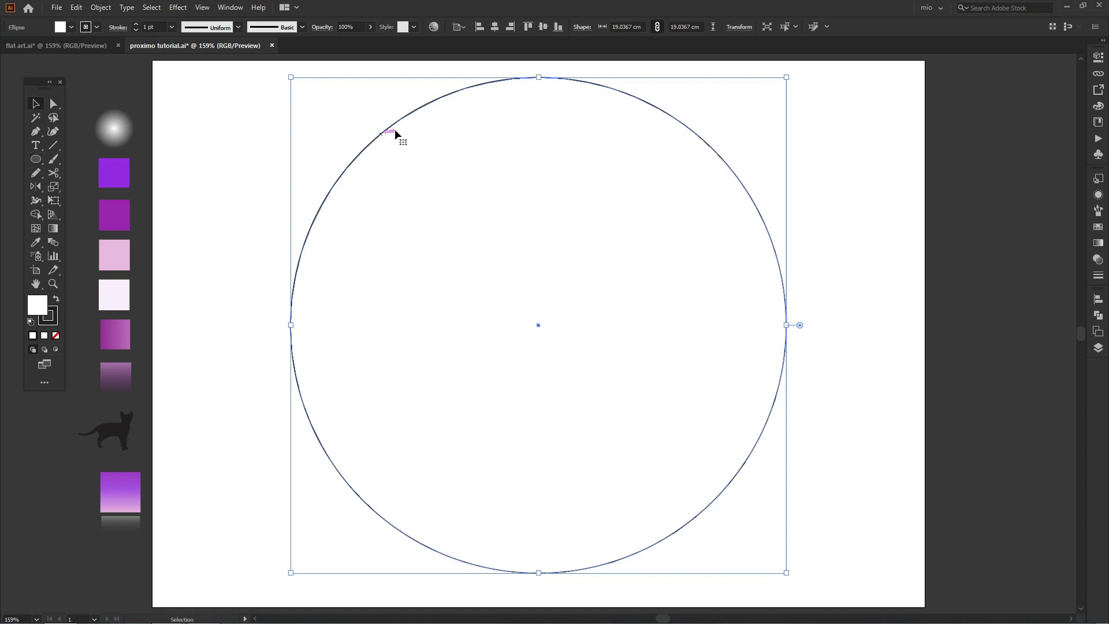
click(542, 27)
- Fill the large circle with the sample purple-to-pink gradient and run it vertically, dark purple above and pink below
key(i)
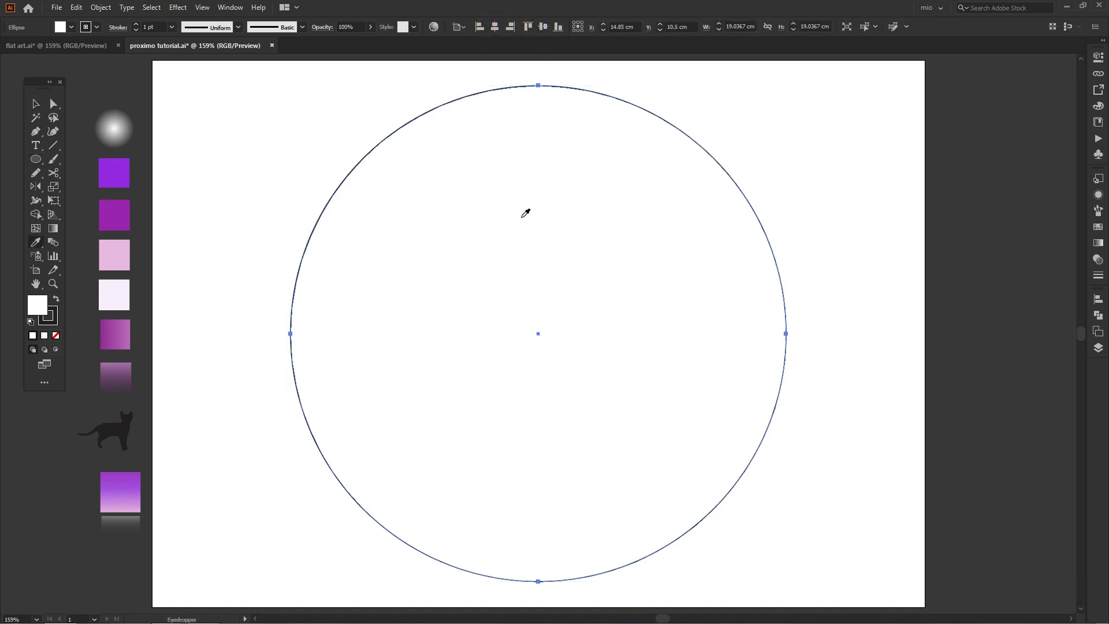
click(137, 478)
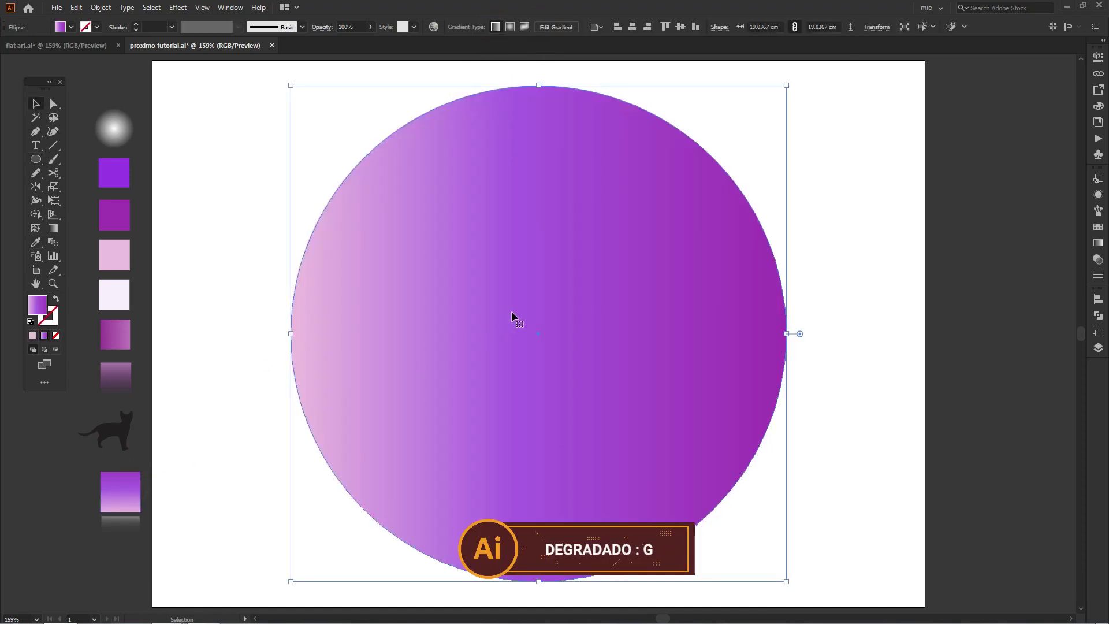
key(g)
drag(543, 554, 530, 136)
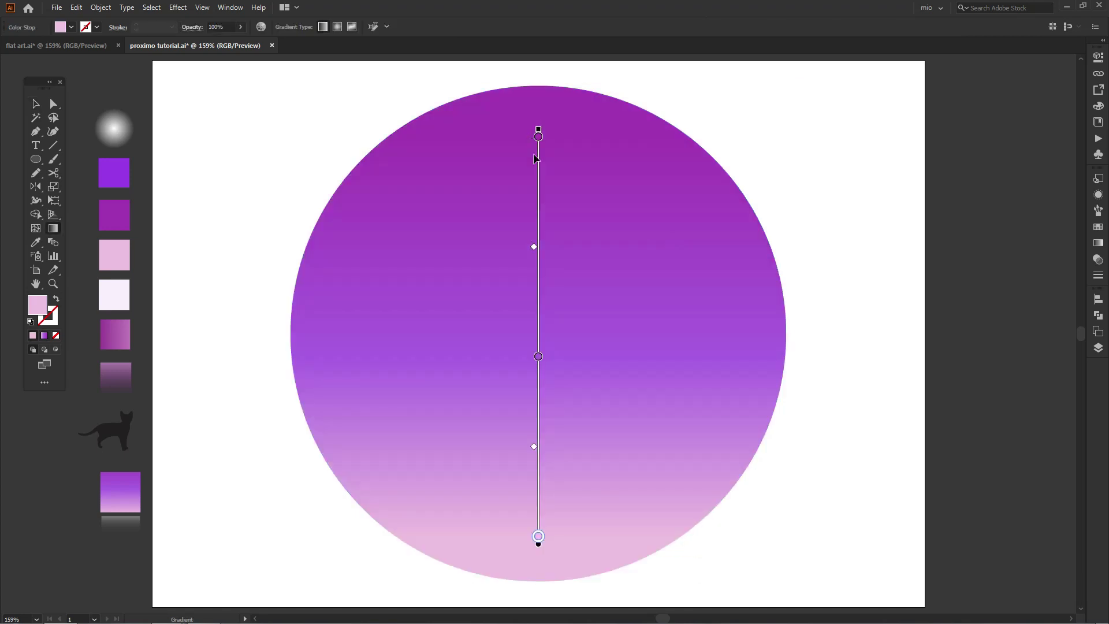
click(538, 182)
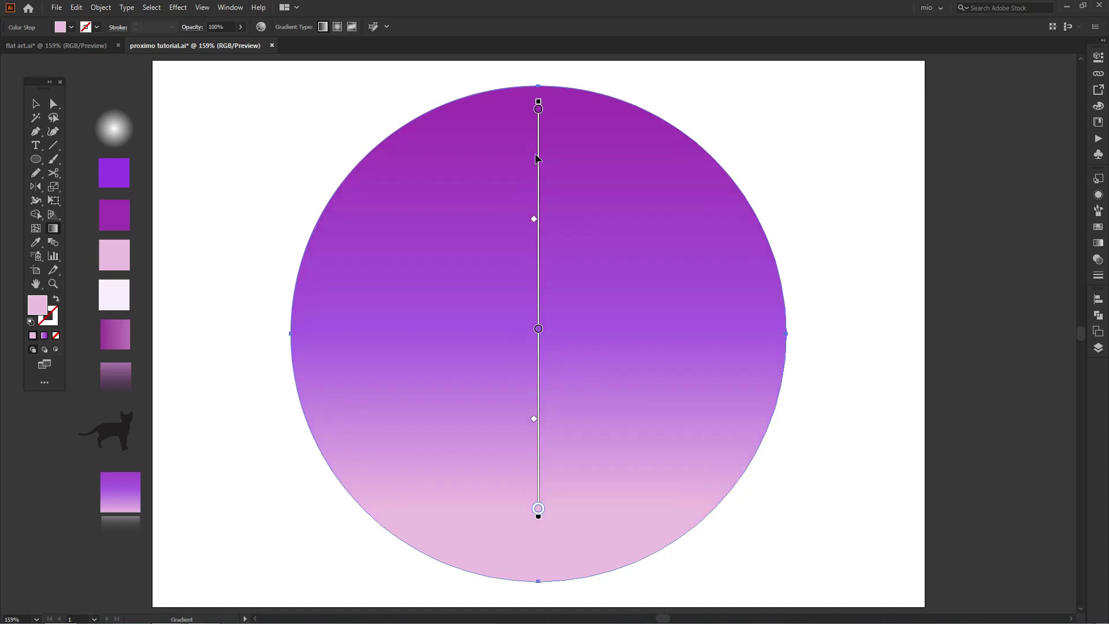
key(v)
click(823, 240)
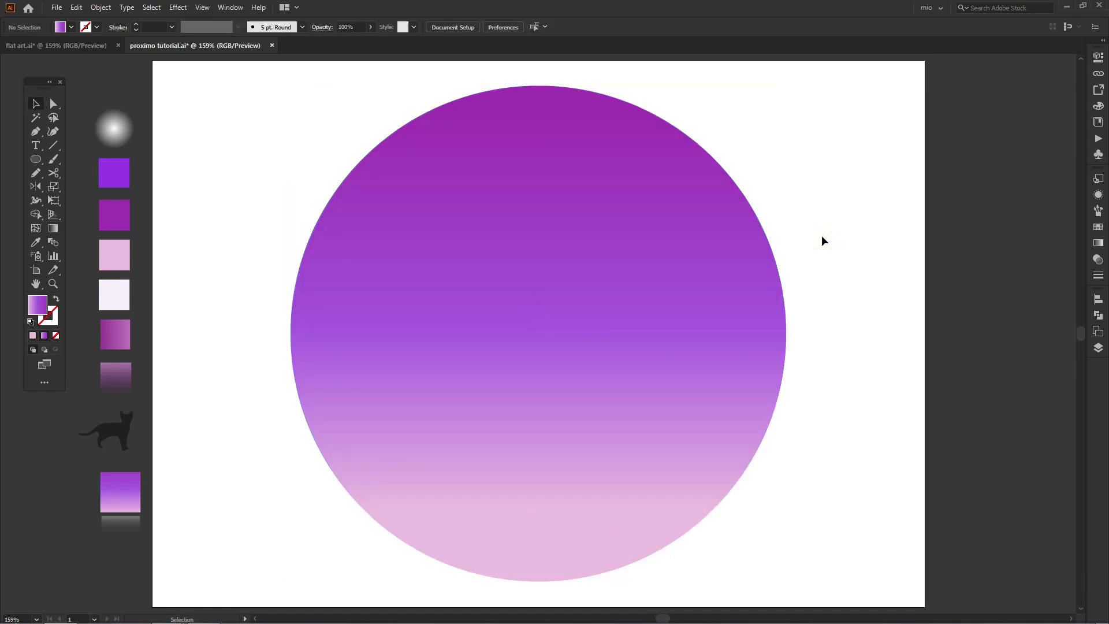
- Draw a white moon circle about 12.58 cm wide inside the gradient circle, centre it horizontally and move it slightly upward
drag(538, 333, 452, 169)
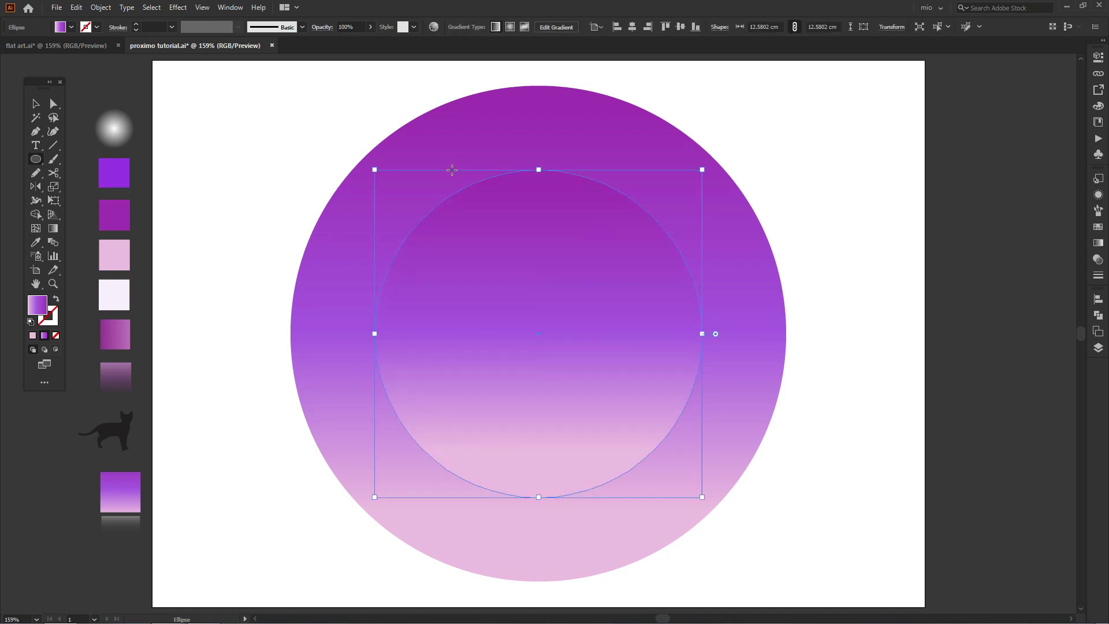
key(i)
click(344, 133)
key(v)
click(498, 289)
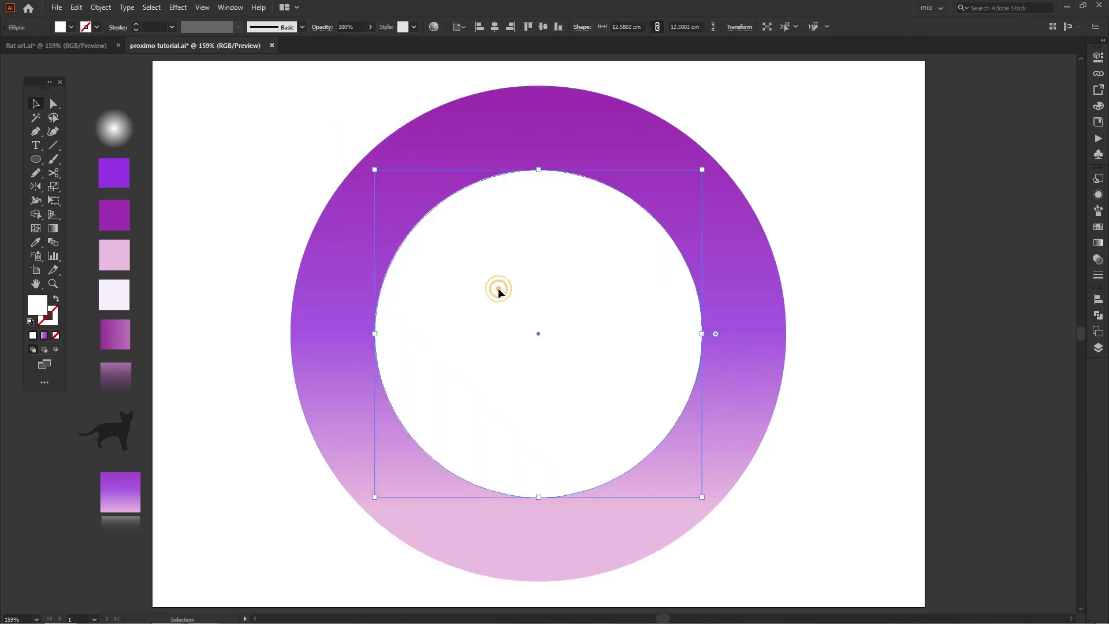
click(494, 28)
drag(536, 266, 536, 252)
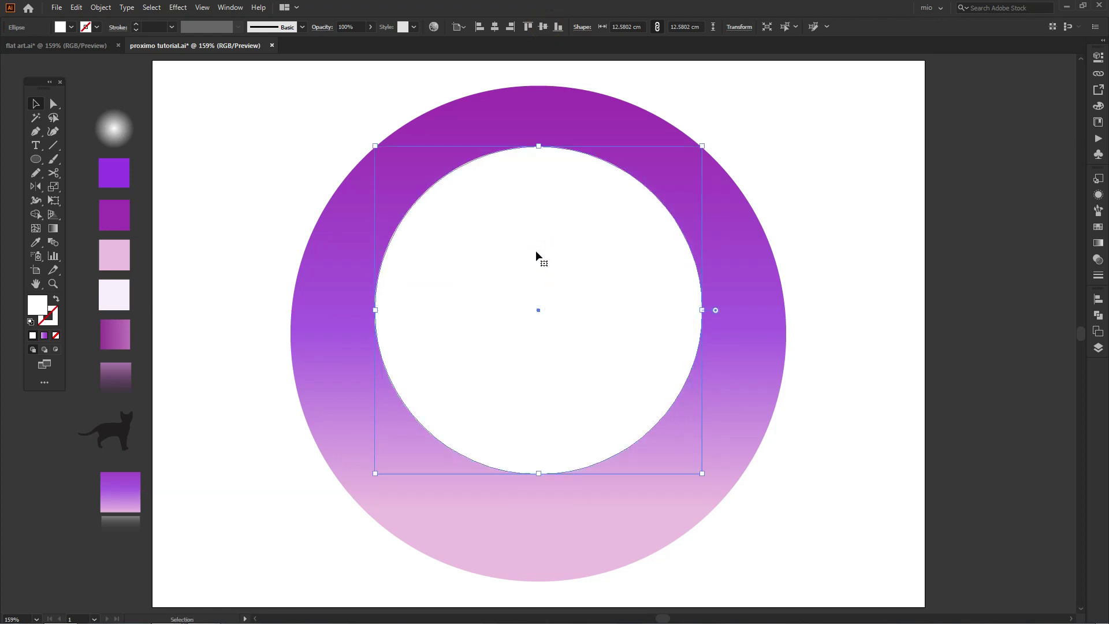
- Draw a small circle for the moon's craters and fill it with the pale lilac sample colour
key(l)
drag(233, 166, 621, 218)
key(i)
click(118, 288)
key(v)
- Arrange two pale lilac craters, a large one and a smaller one, near the moon's upper right edge
click(294, 189)
click(247, 187)
shift+click(272, 239)
click(765, 175)
drag(617, 262, 642, 249)
click(833, 153)
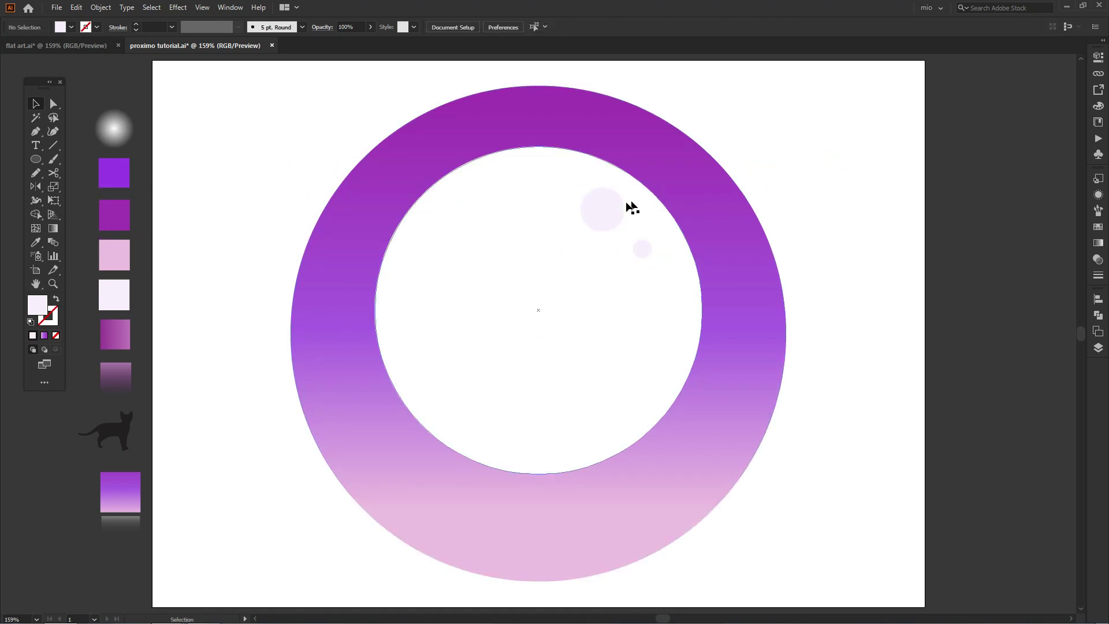
click(617, 205)
click(813, 315)
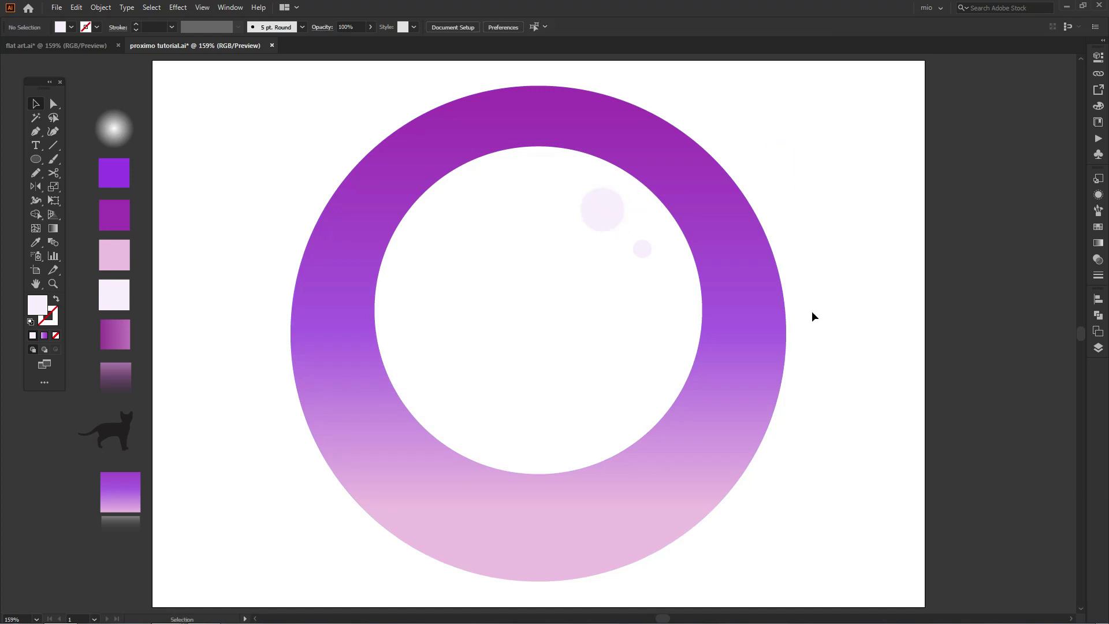
- Move the moon and its craters together slightly upward and scale them down a little
click(653, 360)
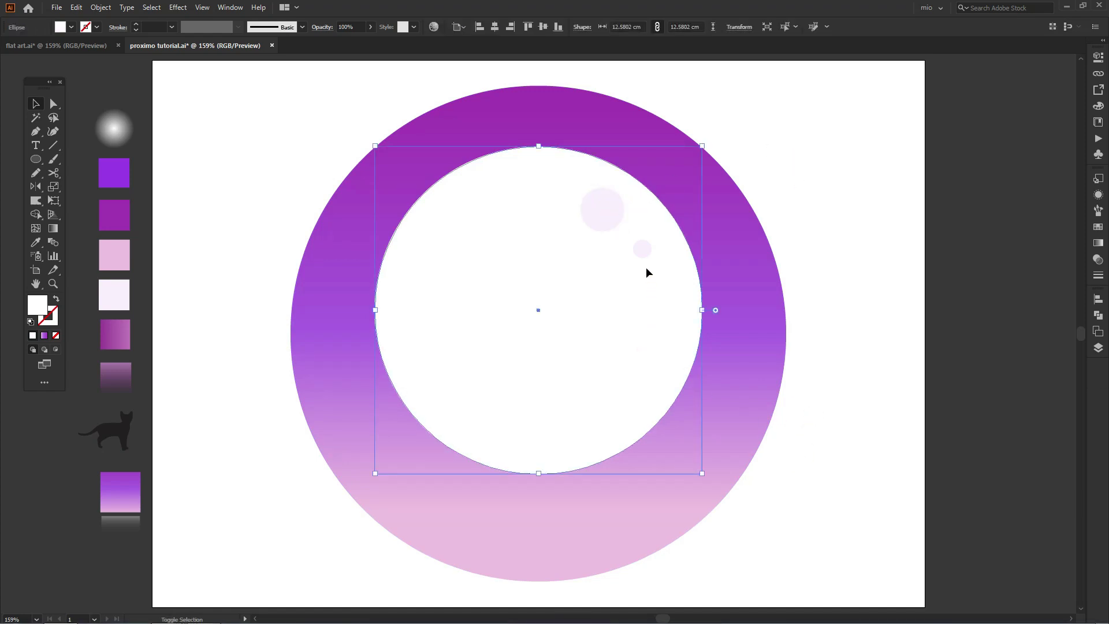
shift+click(644, 251)
drag(600, 342, 600, 328)
drag(702, 132, 695, 138)
click(791, 478)
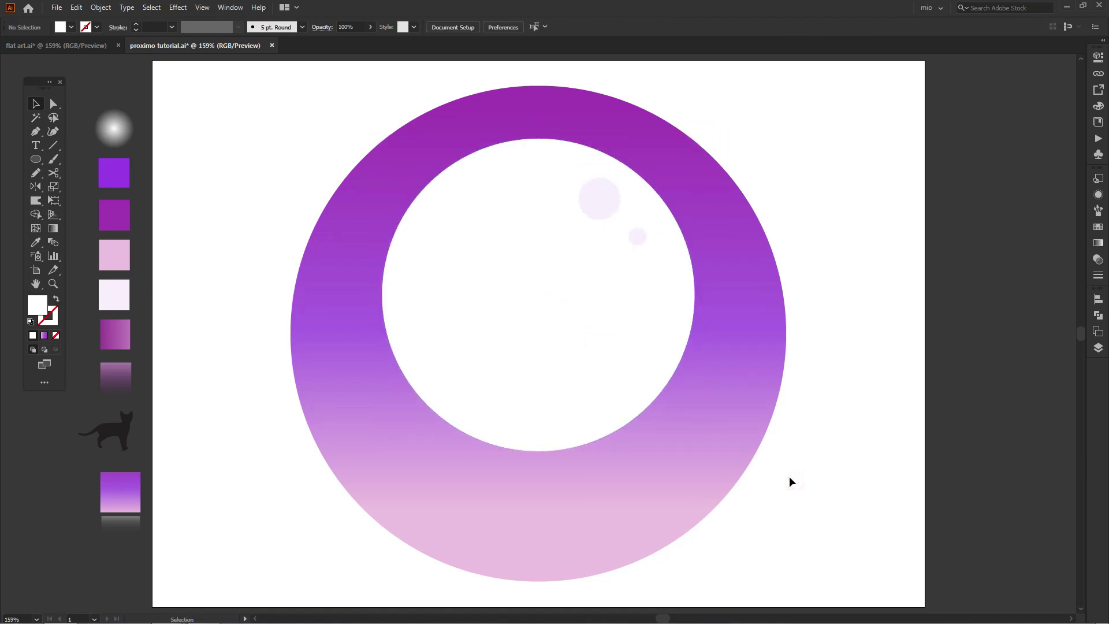
- Draw a flat ellipse about 16.31 by 3.03 cm across the large circle's lower edge and fill it with the sample white fade gradient
key(l)
drag(789, 478, 779, 404)
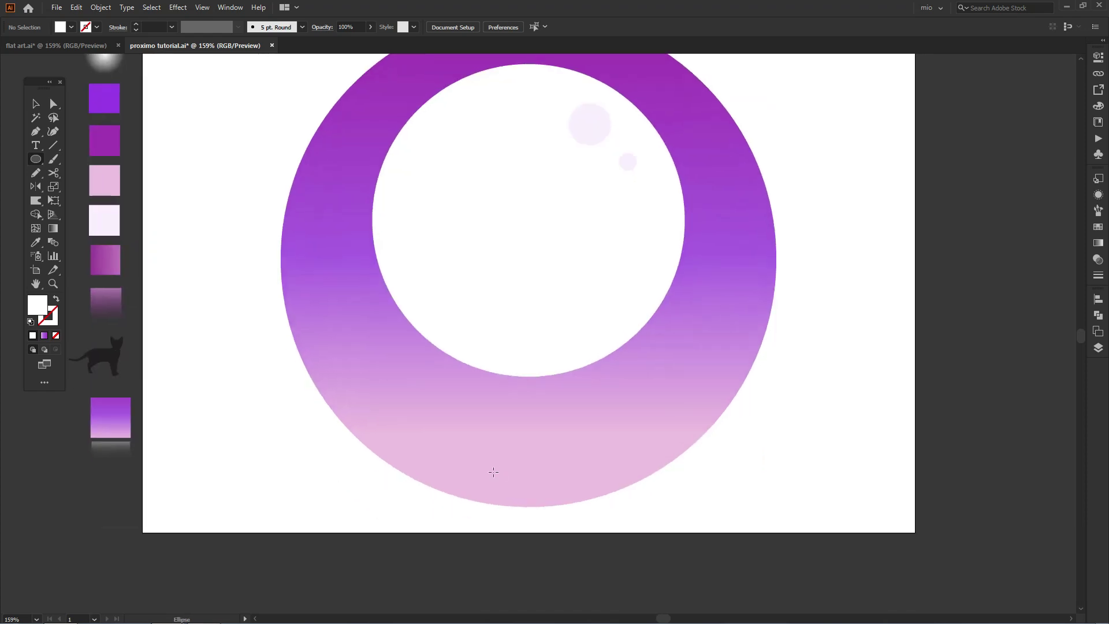
drag(331, 460, 755, 539)
drag(670, 513, 677, 518)
key(i)
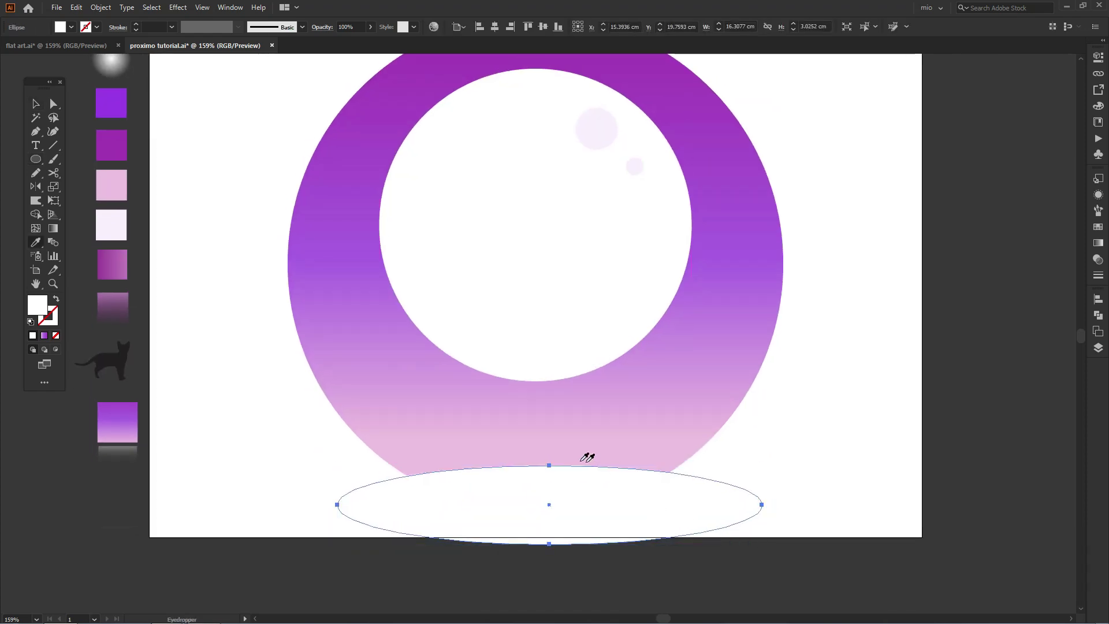
click(128, 457)
click(570, 441)
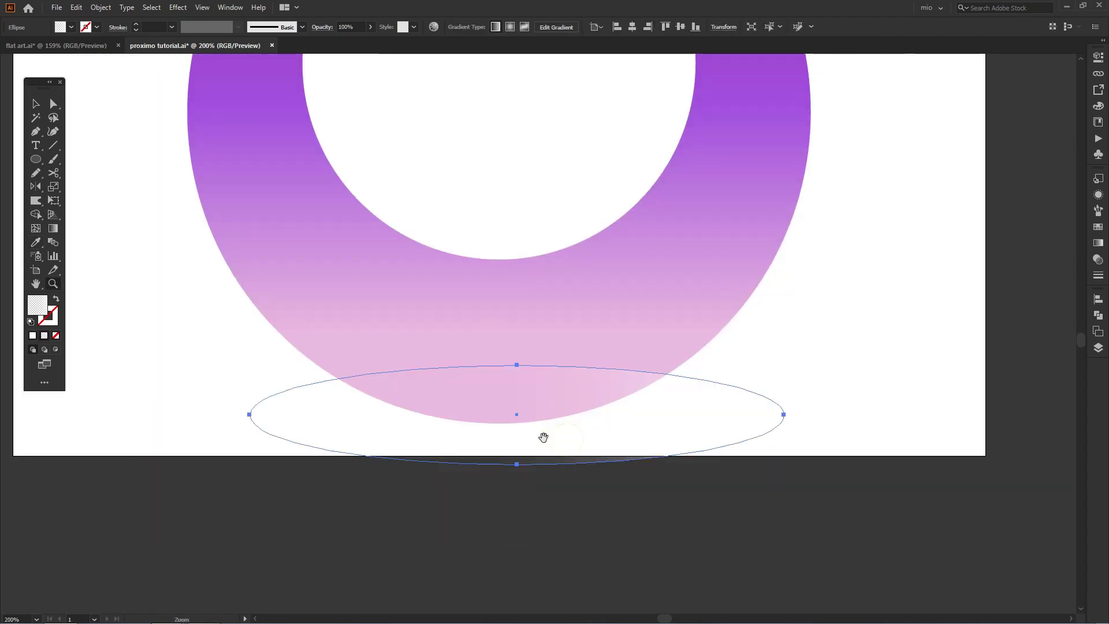
- Redirect the ellipse's gradient vertically so the white lies along its upper edge and fades out downward
key(g)
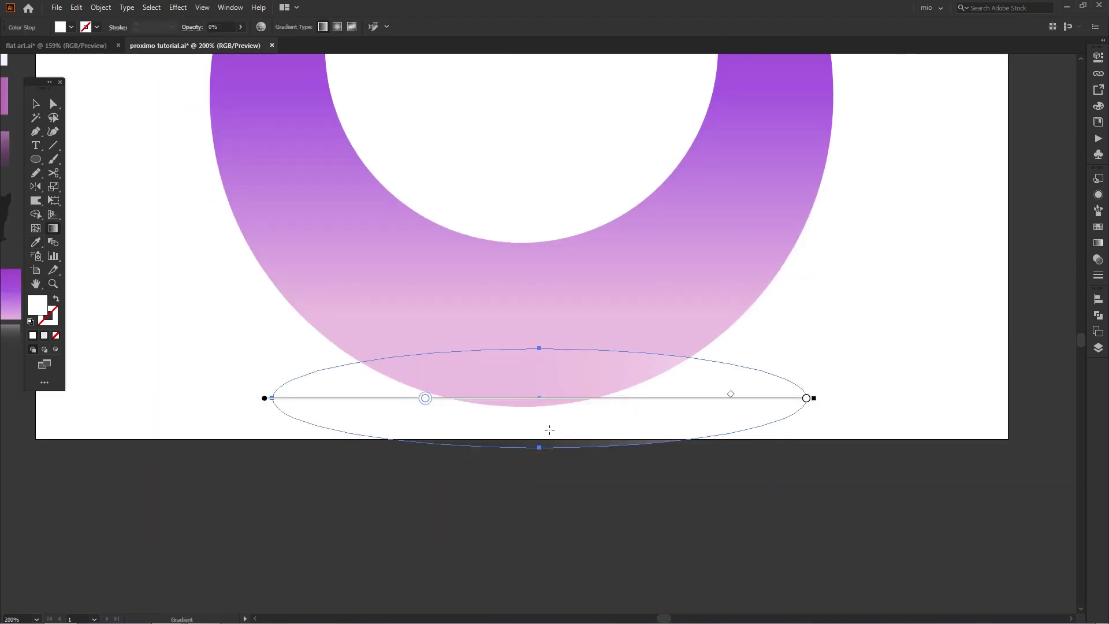
mouse_move(548, 438)
mouse_down()
mouse_move(550, 338)
mouse_move(553, 376)
mouse_up()
key(z)
click(556, 365)
key(v)
click(810, 333)
key(z)
alt+click(595, 324)
drag(555, 312, 589, 412)
key(v)
- Set the faded ellipse's blend mode to Soft Light
click(564, 460)
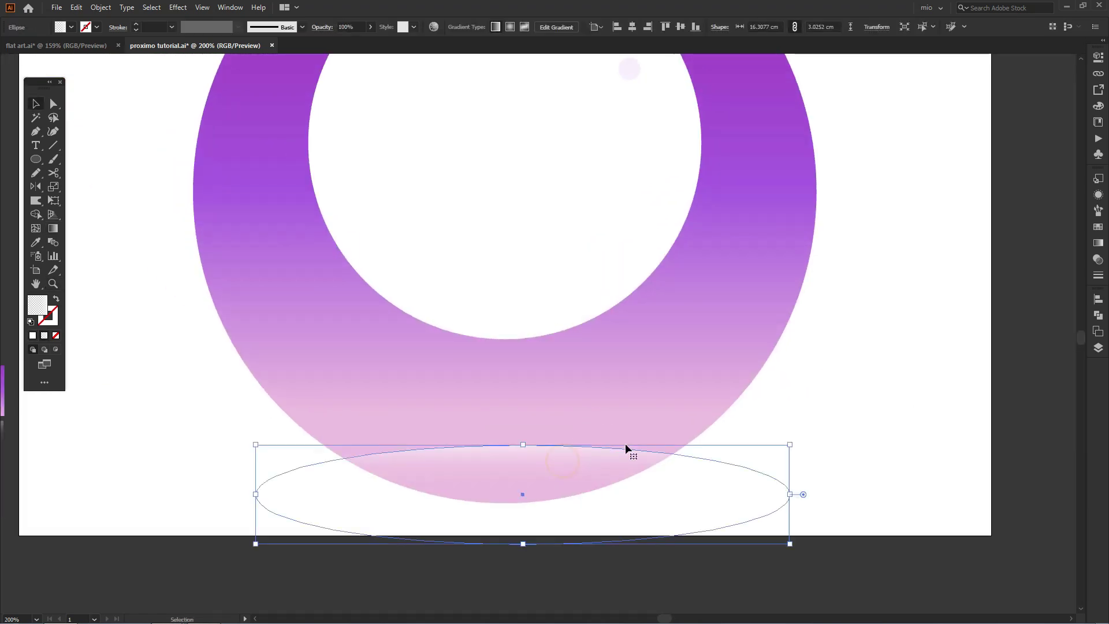
click(1090, 260)
click(976, 191)
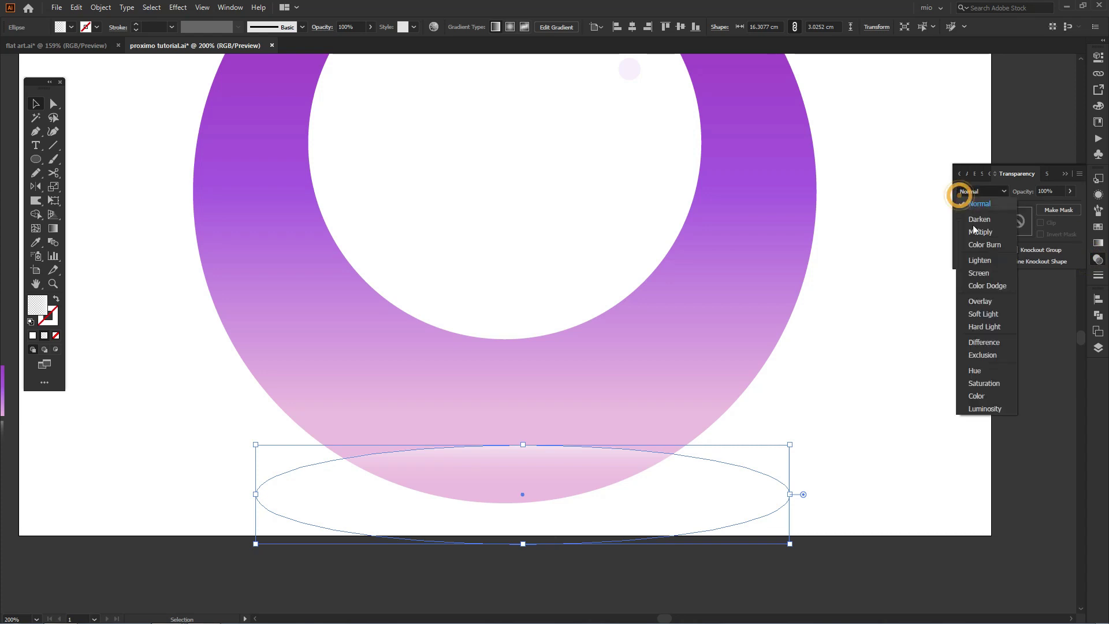
click(982, 317)
click(1073, 172)
click(898, 322)
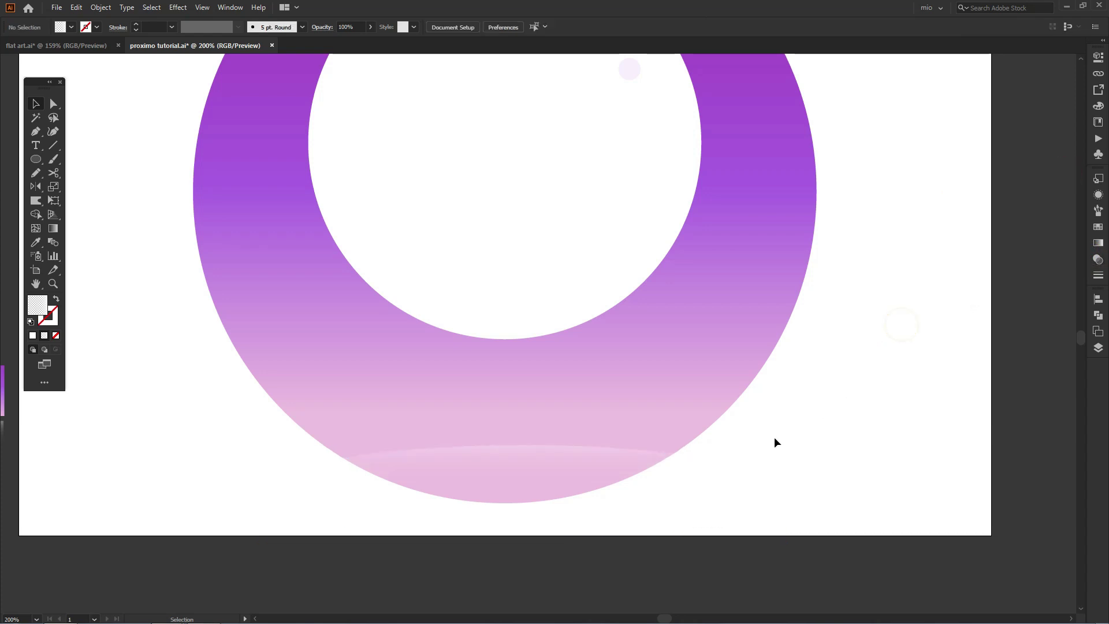
- Widen the faded ellipse symmetrically to about 19.38 cm
click(731, 468)
drag(794, 495, 840, 495)
click(871, 405)
- Duplicate the faded ellipse twice, placing one copy higher to the right and another higher to the left
click(733, 474)
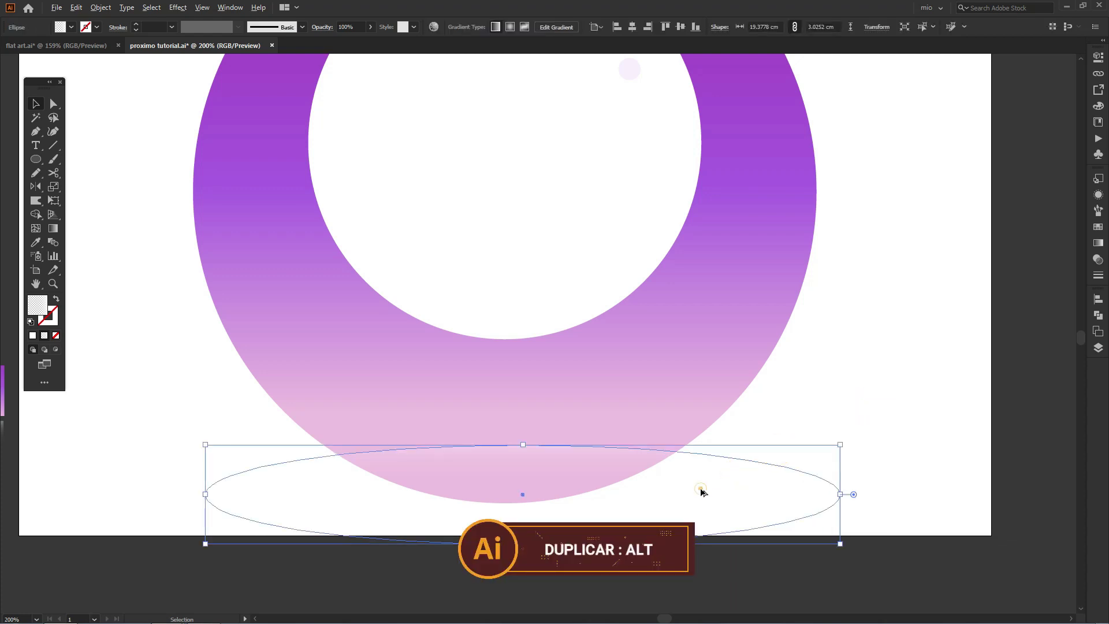
drag(701, 490, 646, 421)
click(842, 396)
click(812, 445)
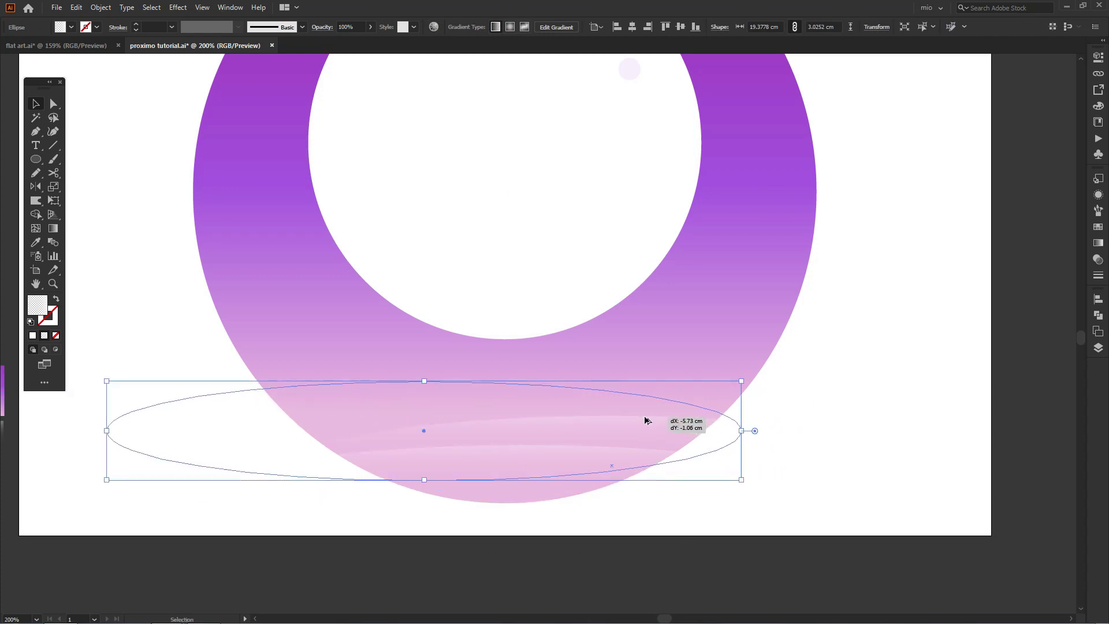
click(789, 387)
- Duplicate the highest faded ellipse once more and place the copy just below the moon
key(ctrl+minus)
drag(540, 358, 574, 427)
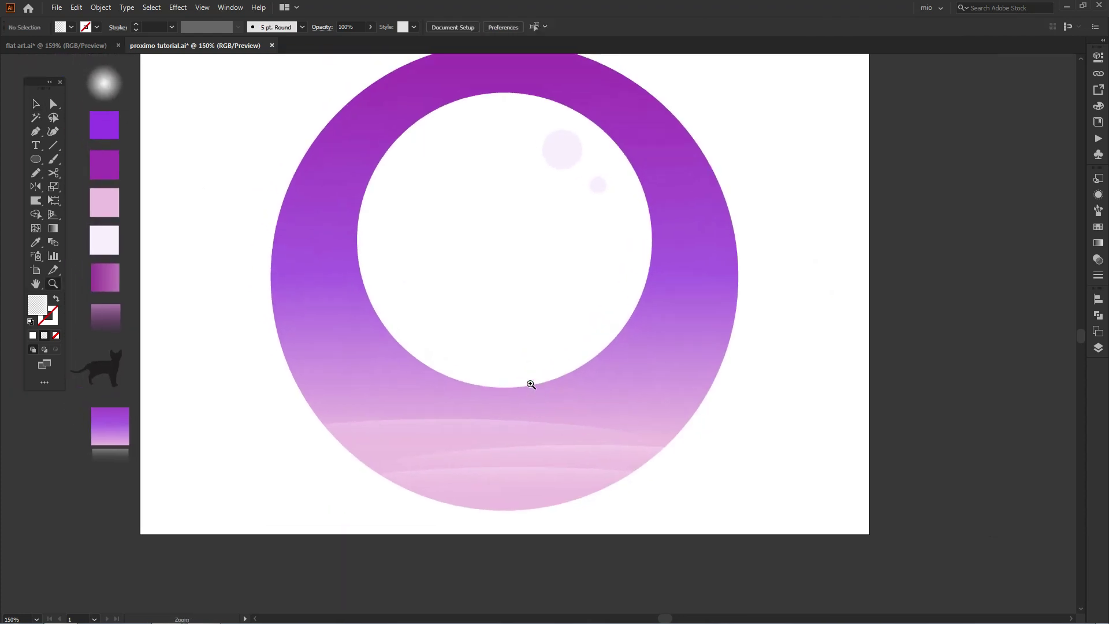
ctrl+click(528, 380)
drag(488, 372, 505, 383)
click(495, 418)
drag(446, 419, 532, 380)
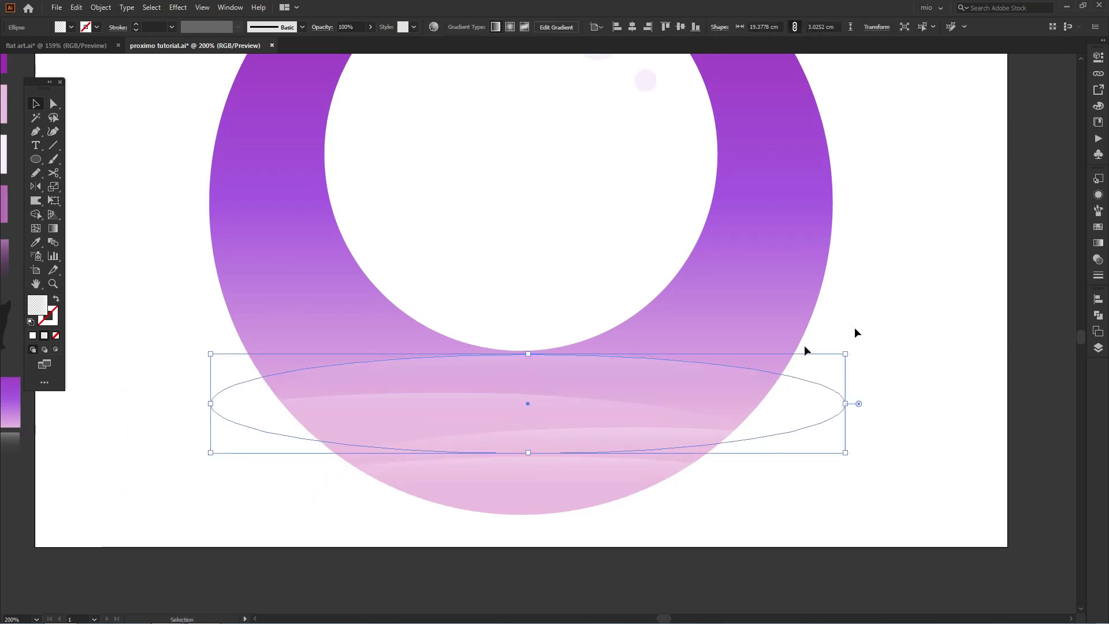
- Reduce the opacity of the faded ellipse just below the moon to 23%
click(1098, 260)
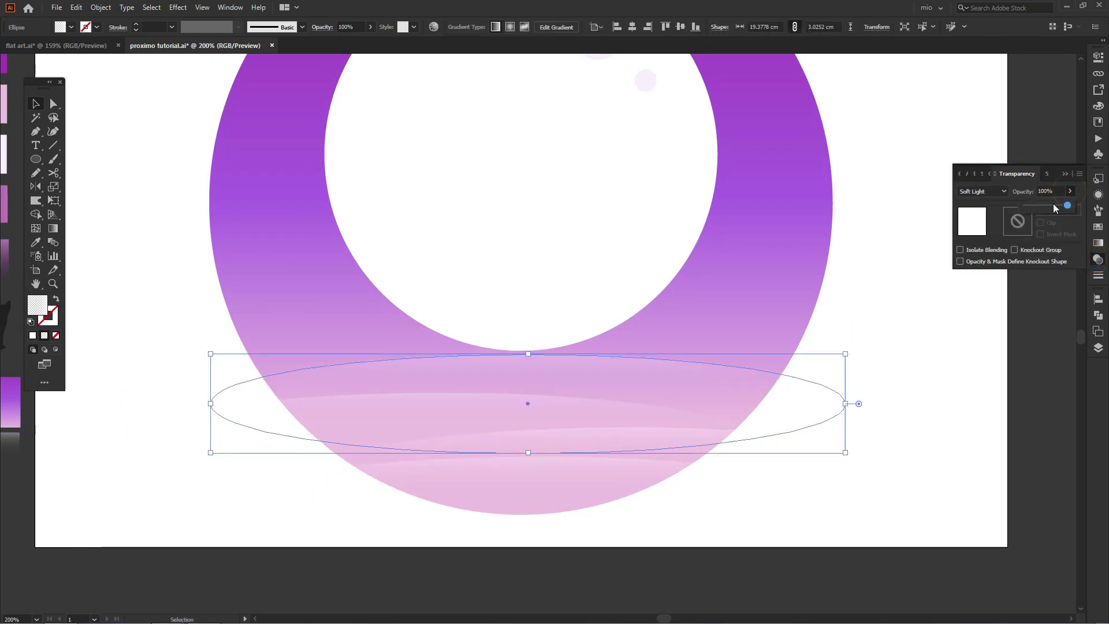
drag(1054, 205, 1036, 209)
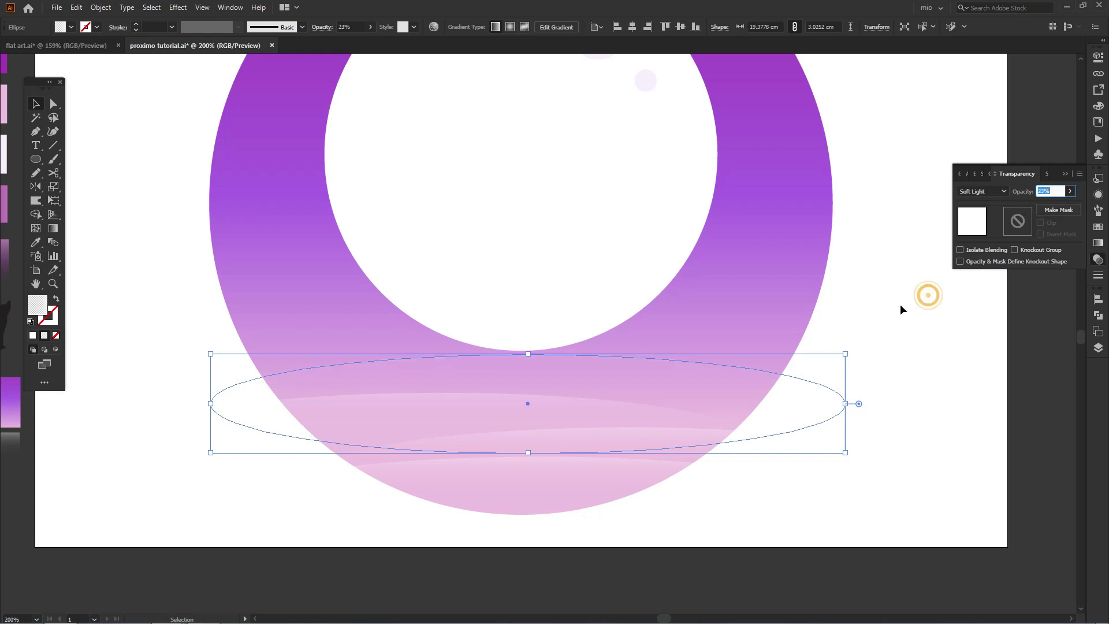
click(875, 315)
key(ctrl+0)
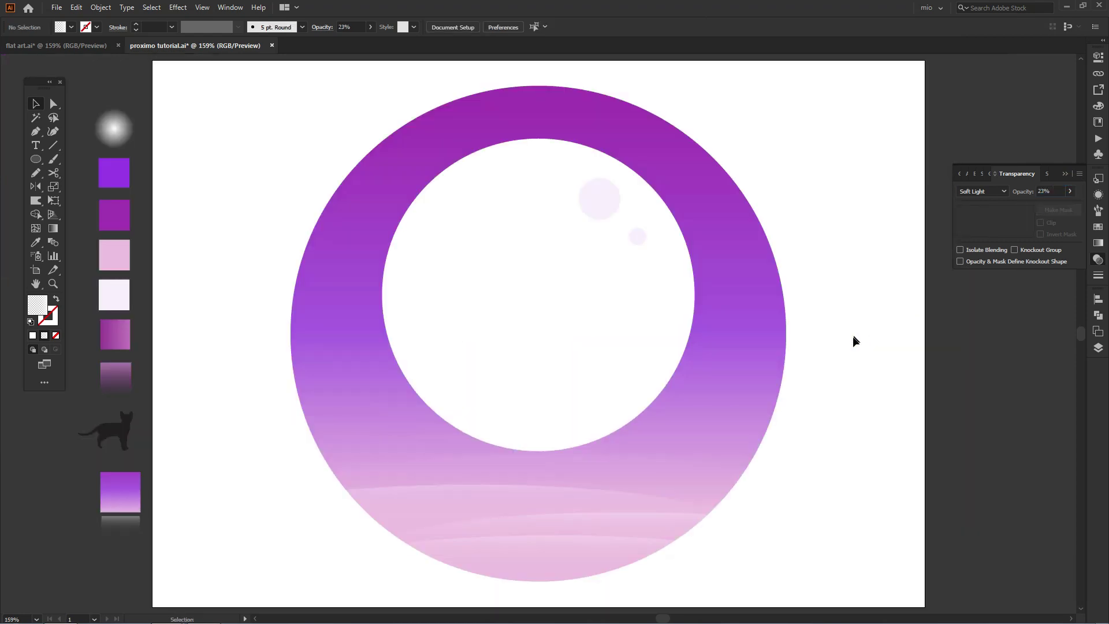
click(782, 443)
- Draw a rectangle about 7.34 by 3.30 cm beside the artboard as the cloud's base and fill it white
key(m)
drag(464, 460, 685, 437)
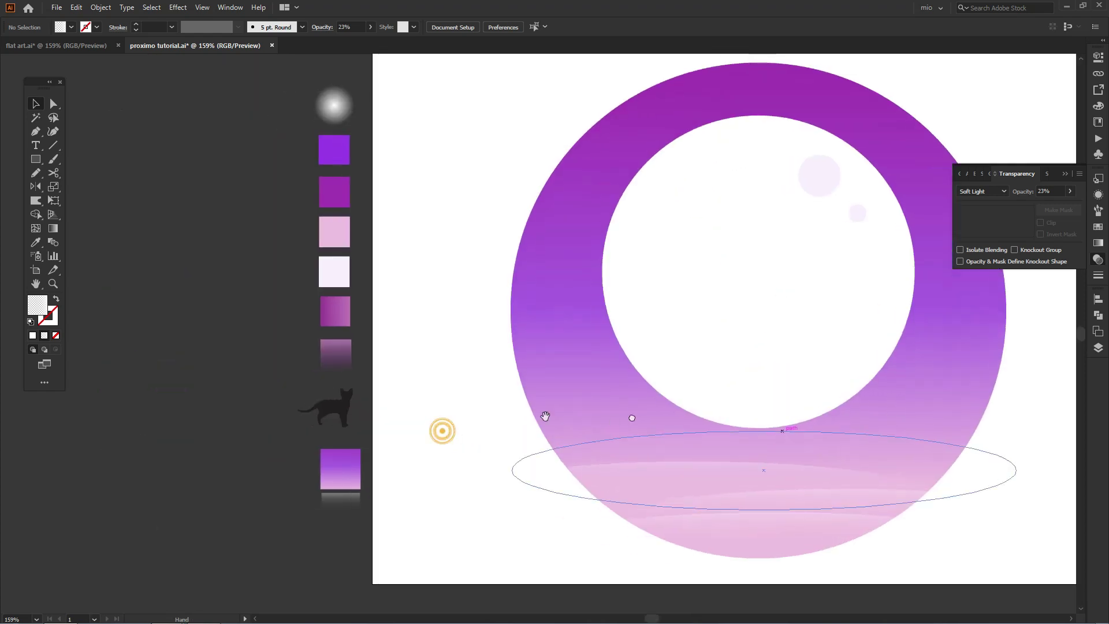
drag(443, 431, 664, 410)
key(ctrl+space)
click(445, 422)
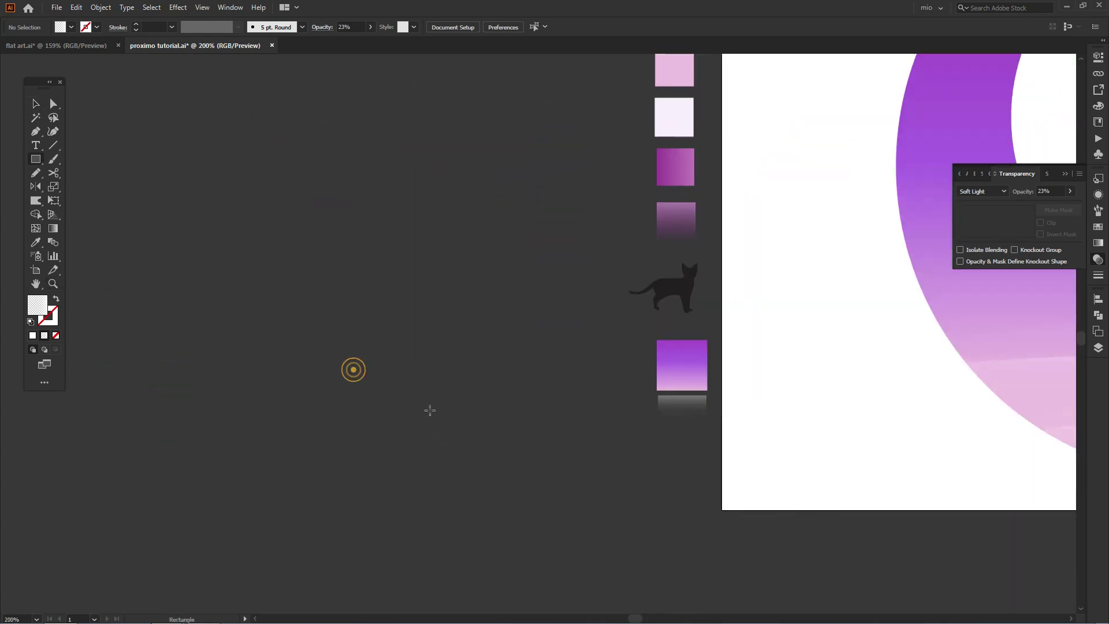
drag(354, 369, 594, 478)
key(ctrl+space)
click(501, 375)
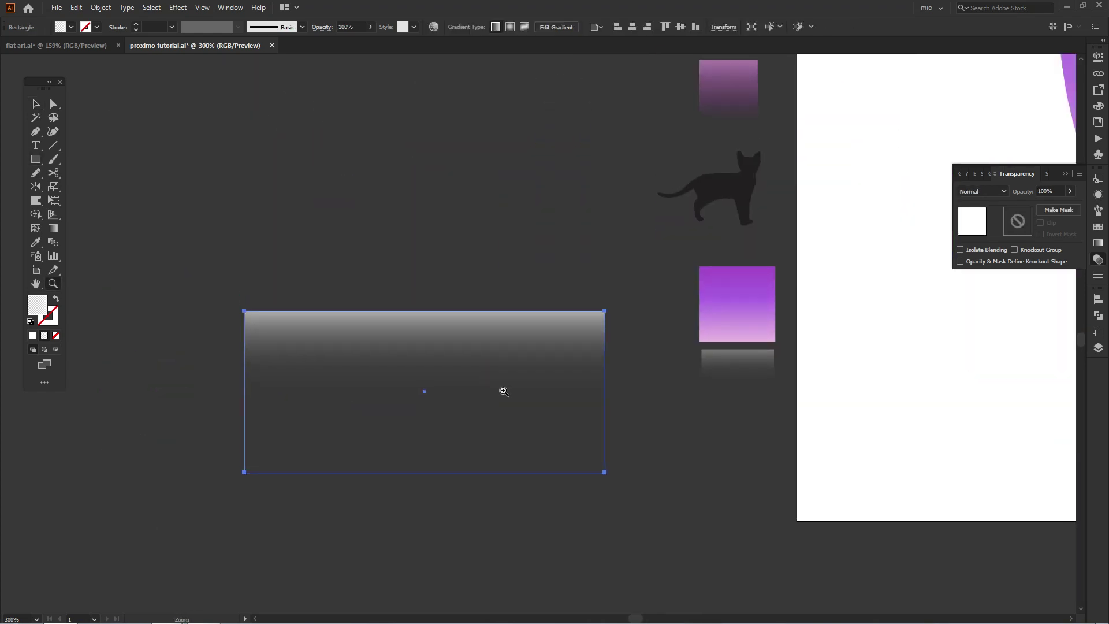
click(845, 358)
drag(540, 352, 584, 362)
- Draw a white circle over the rectangle's left end, aligned to its lower edge, and enlarge it to about 5.23 cm
key(l)
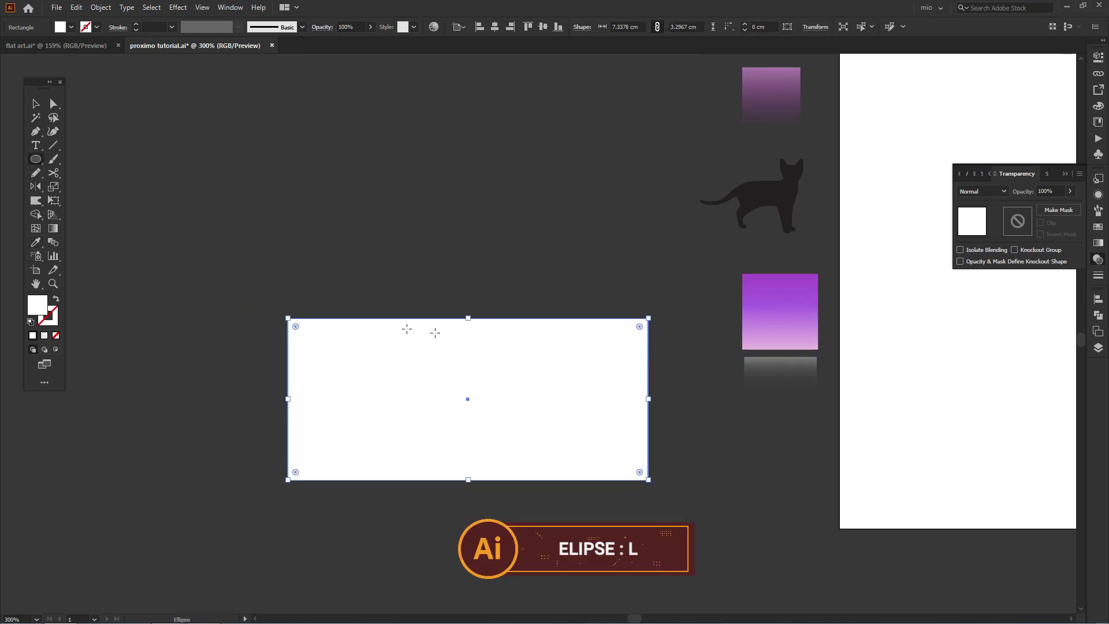
drag(202, 250, 432, 429)
key(v)
drag(383, 391, 366, 391)
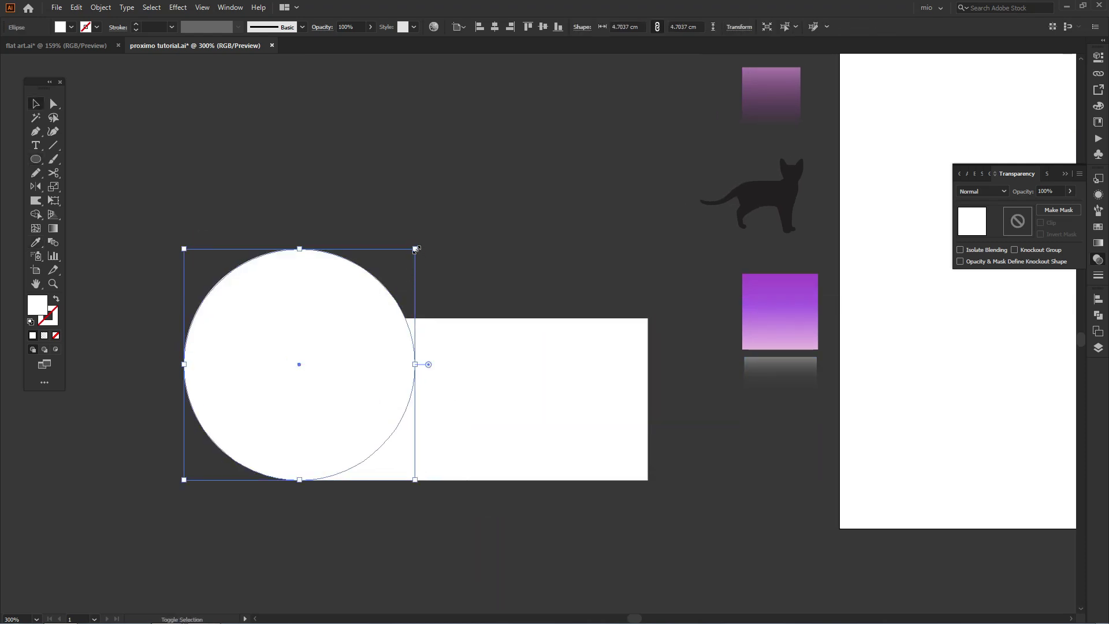
drag(416, 250, 442, 223)
click(508, 227)
- Copy the circle to the cloud's right end and top, and add a copy reduced to about 3.96 cm at the upper left
click(311, 319)
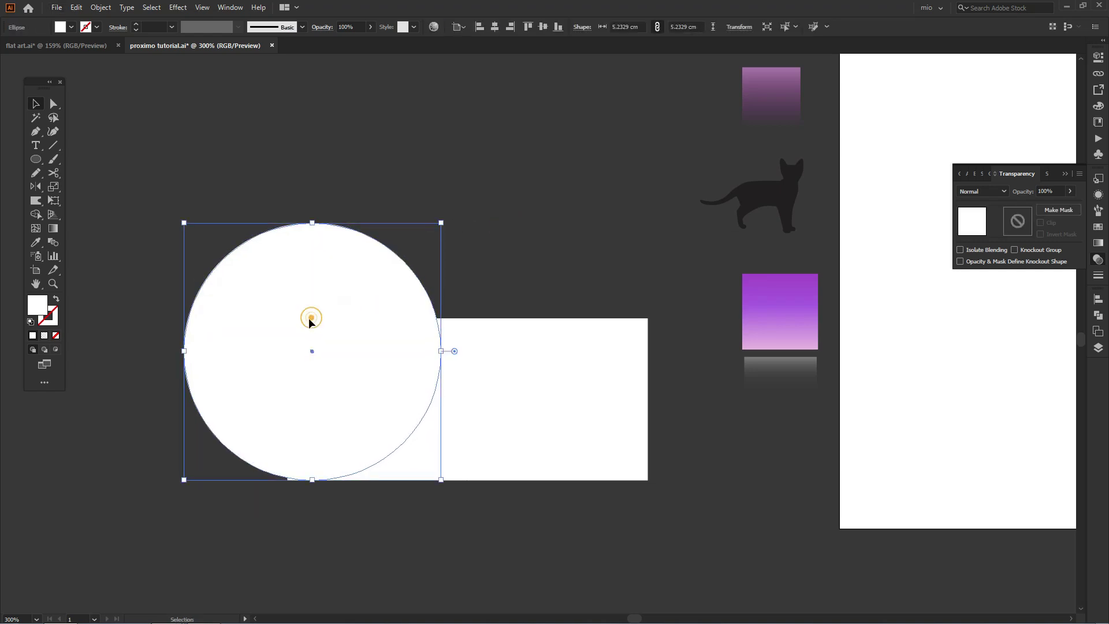
drag(310, 320, 430, 233)
drag(519, 159, 488, 185)
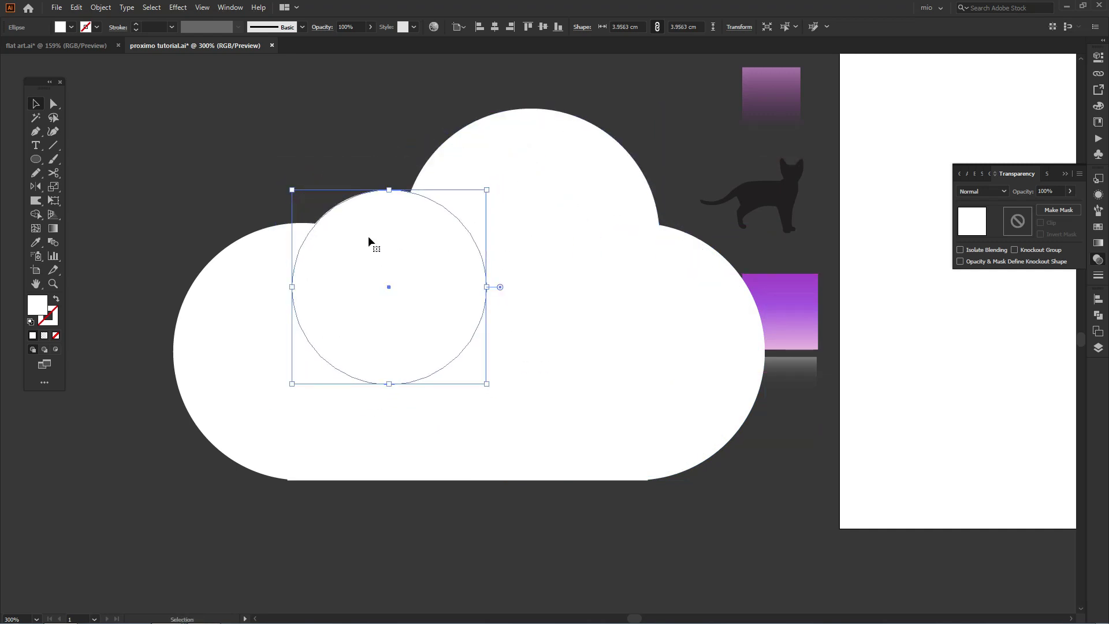
- Nudge the small circle up and left, and merge all the overlapping cloud shapes into a single shape with the Shape Builder
drag(369, 235, 346, 222)
click(279, 162)
drag(213, 178, 530, 399)
click(38, 215)
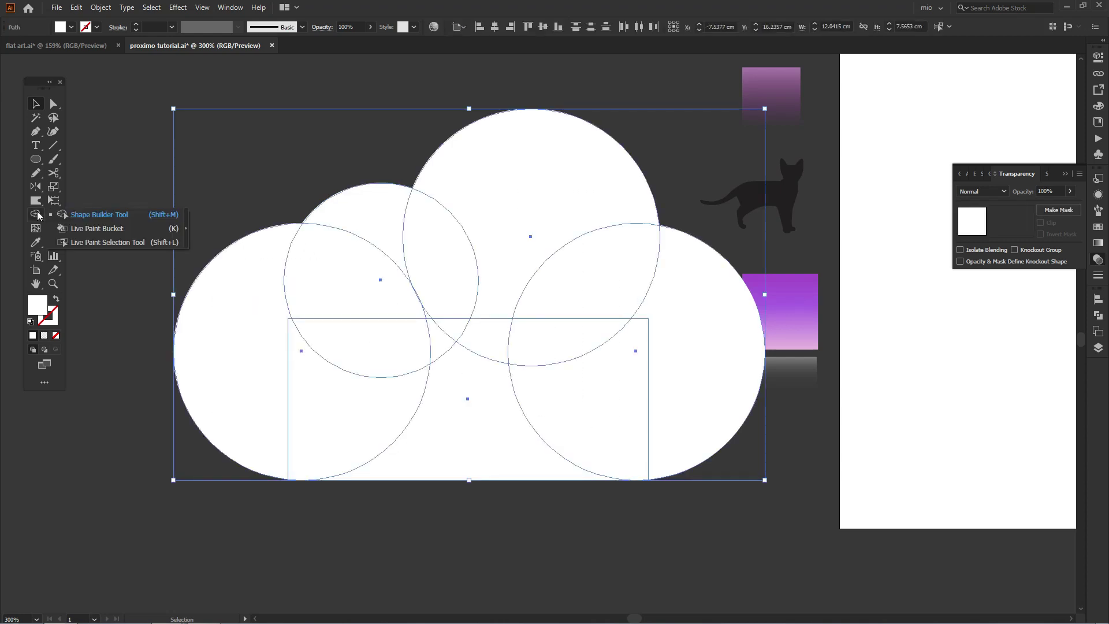
click(110, 215)
mouse_move(164, 193)
mouse_down()
mouse_move(411, 318)
mouse_move(617, 441)
mouse_move(672, 456)
mouse_up()
key(v)
click(537, 522)
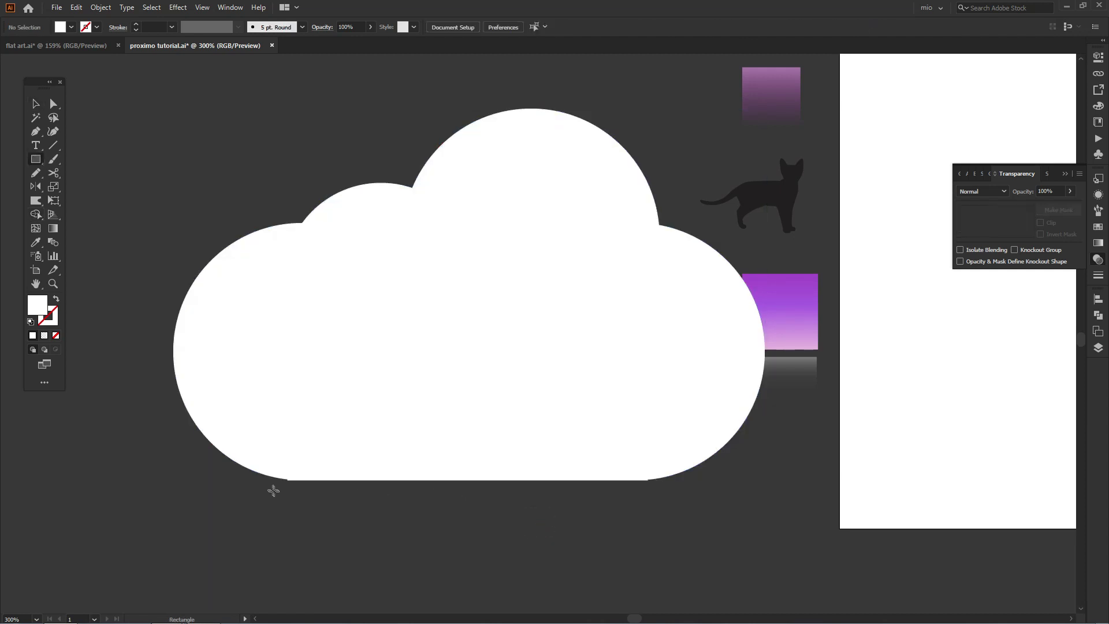
- Draw a thin rectangle across the cloud's lower edge and subtract it with the Shape Builder to trim the base flat
drag(262, 480, 632, 501)
key(v)
shift+click(560, 436)
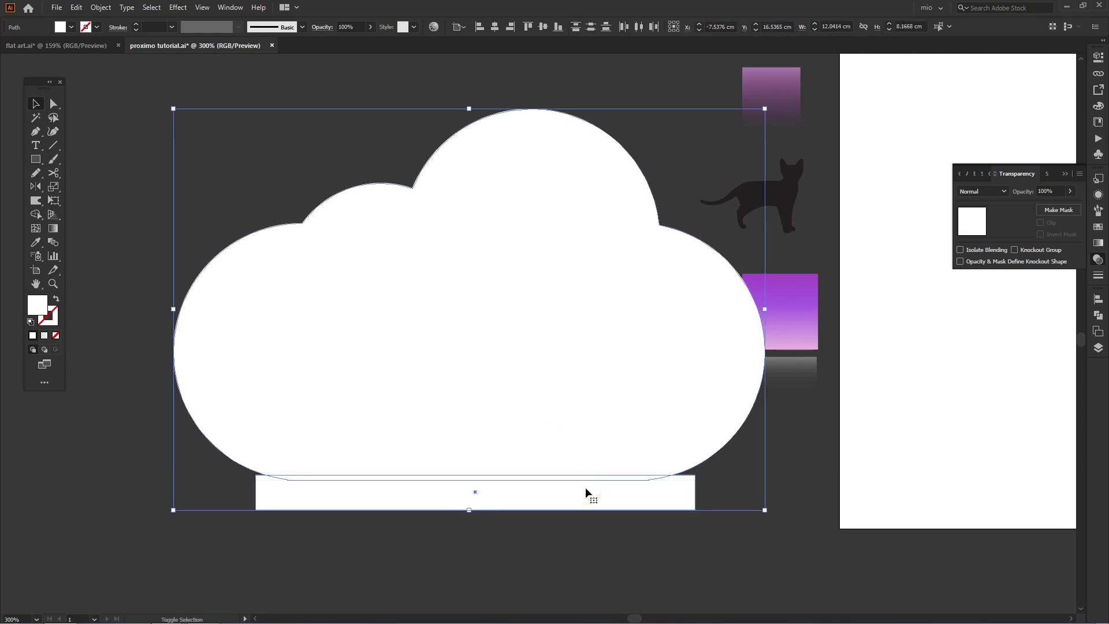
drag(44, 217, 67, 216)
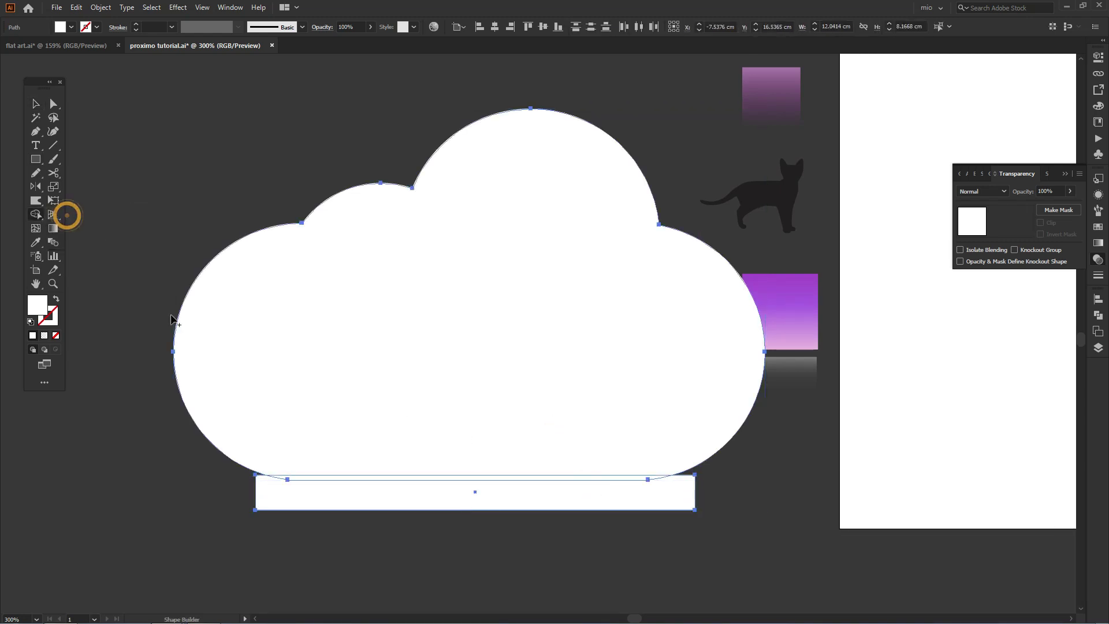
alt+click(334, 494)
alt+click(362, 480)
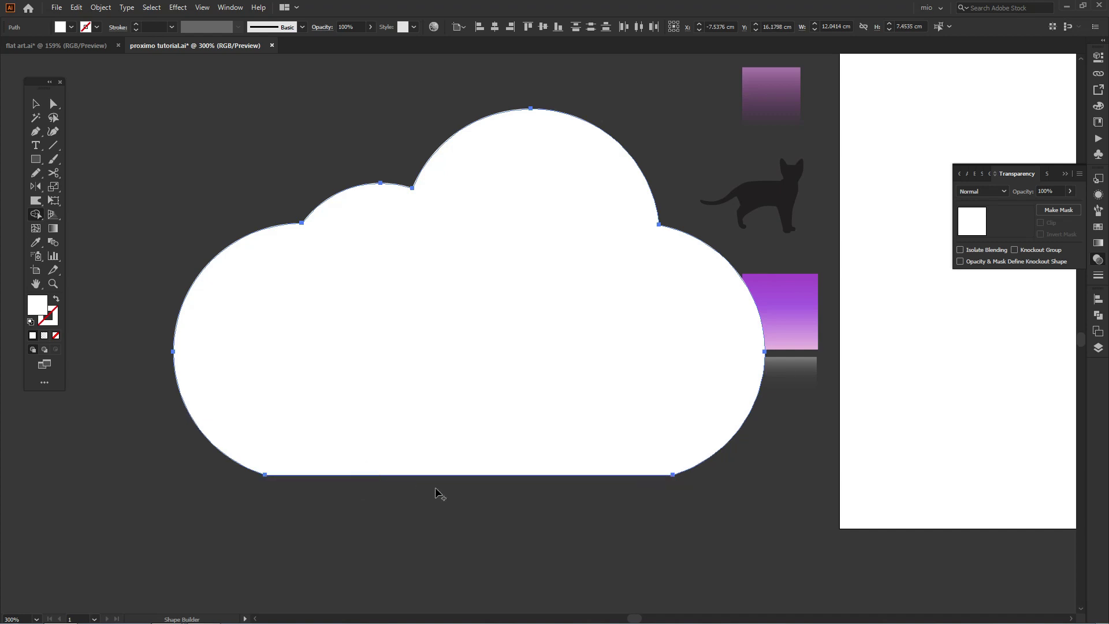
key(v)
click(470, 497)
- Shrink the cloud to less than half its size and give it the white-to-transparent gradient sampled from the faded swatch
ctrl+alt+click(583, 378)
drag(662, 403, 497, 396)
click(430, 390)
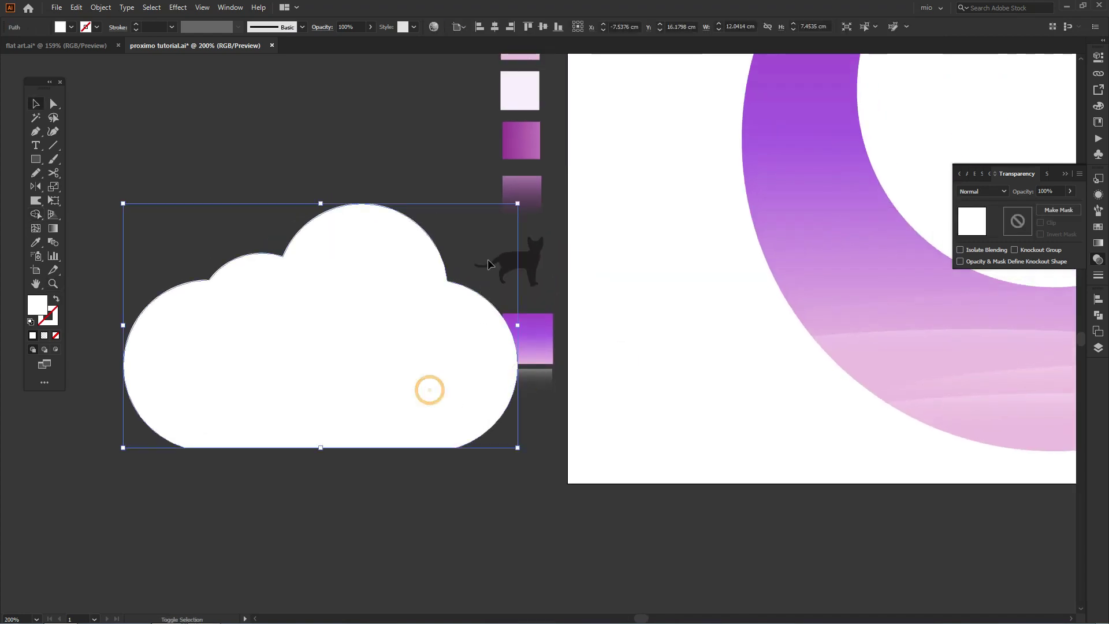
drag(514, 206, 412, 268)
key(i)
click(503, 383)
- Redirect the cloud's gradient vertically so the white starts just above its top and fades out toward the base
key(z)
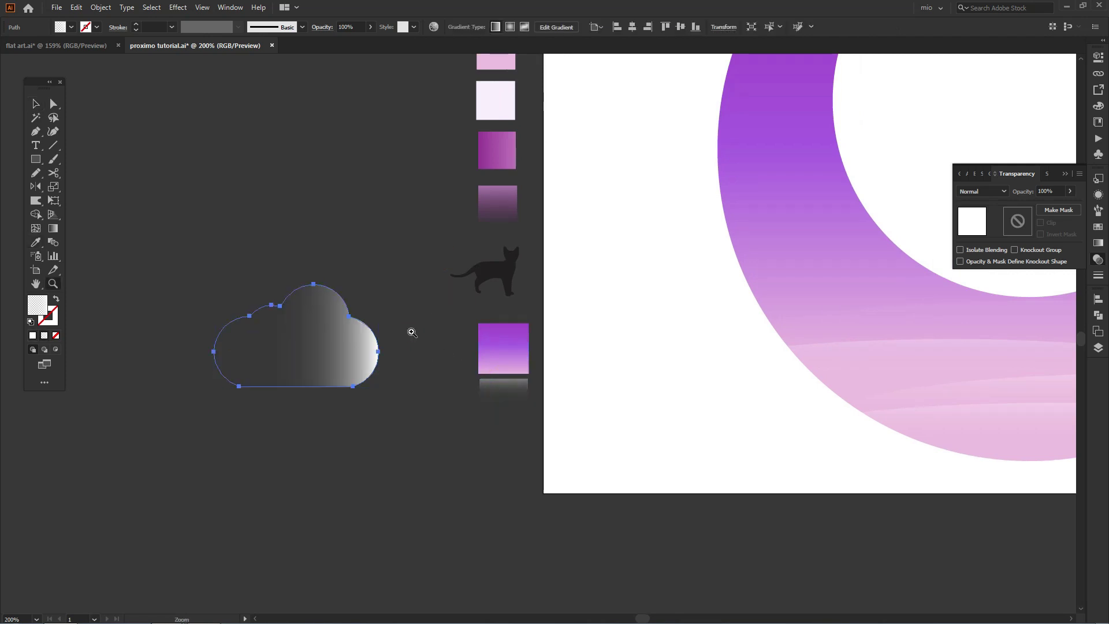
click(411, 332)
key(v)
click(411, 315)
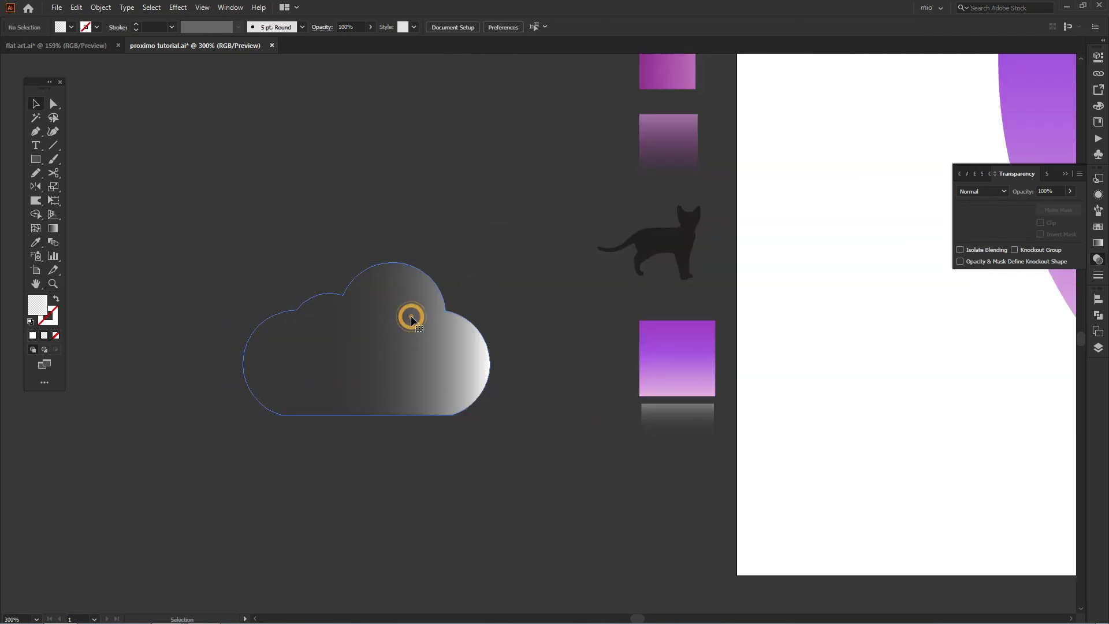
key(g)
mouse_move(387, 407)
mouse_down()
mouse_move(387, 197)
mouse_move(366, 201)
mouse_up()
drag(367, 267, 369, 295)
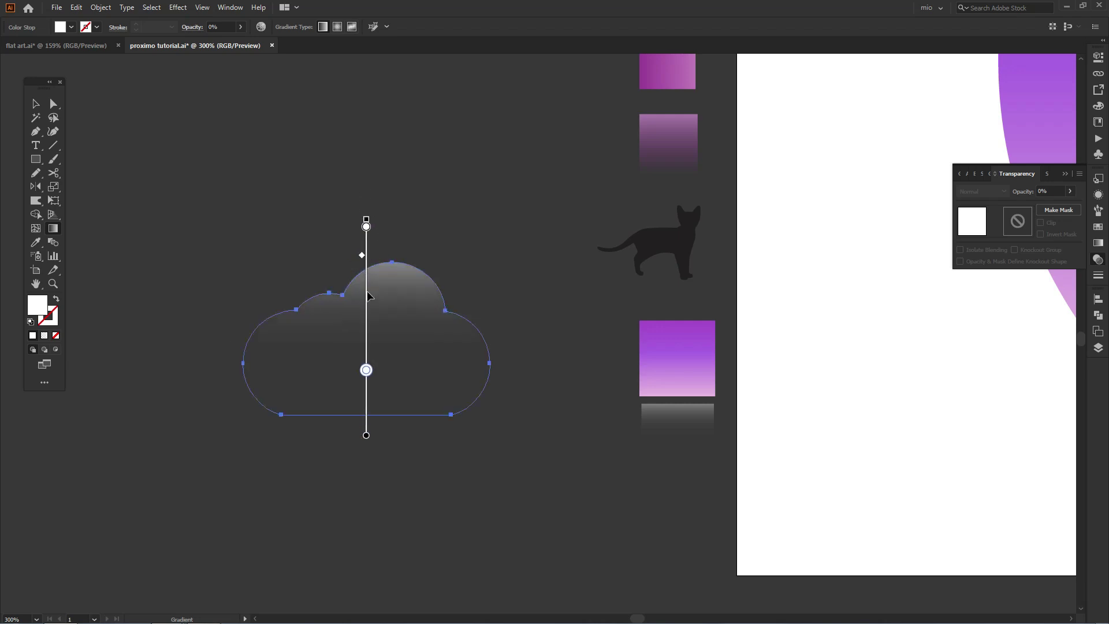
key(v)
click(553, 302)
- Move the cloud onto the lower left of the purple circle and enlarge it to about 6.61 by 4.09 cm
ctrl+alt+click(553, 302)
drag(504, 331, 630, 325)
drag(631, 324, 515, 379)
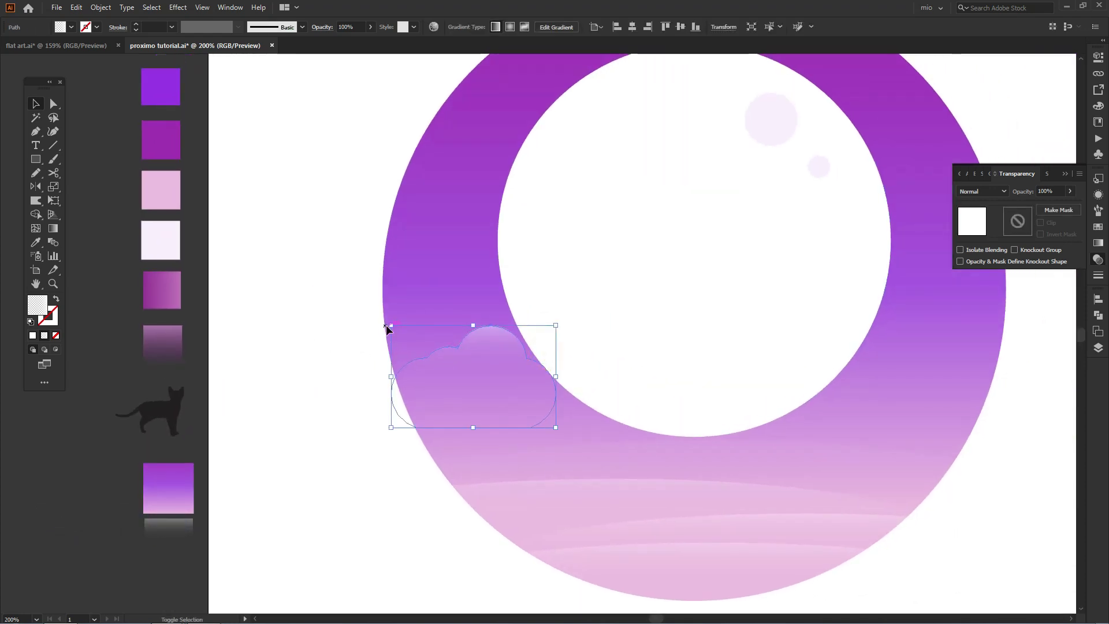
drag(378, 311, 340, 293)
drag(445, 336, 471, 362)
key(ctrl+0)
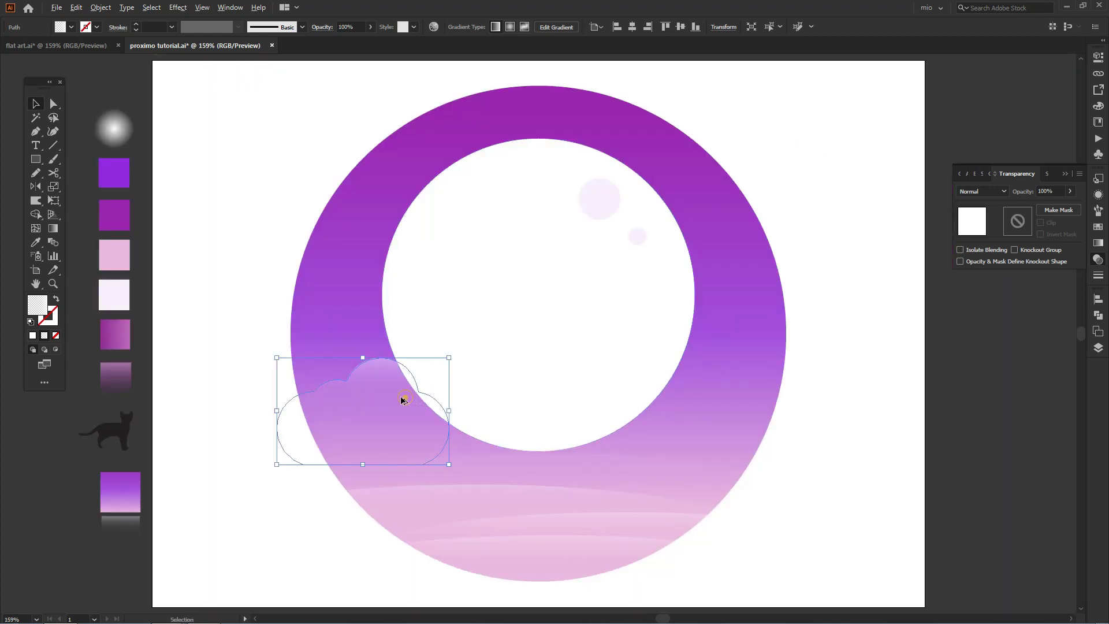
- Place a copy of the cloud above and slightly left of the original and flip it horizontally
drag(403, 399, 373, 319)
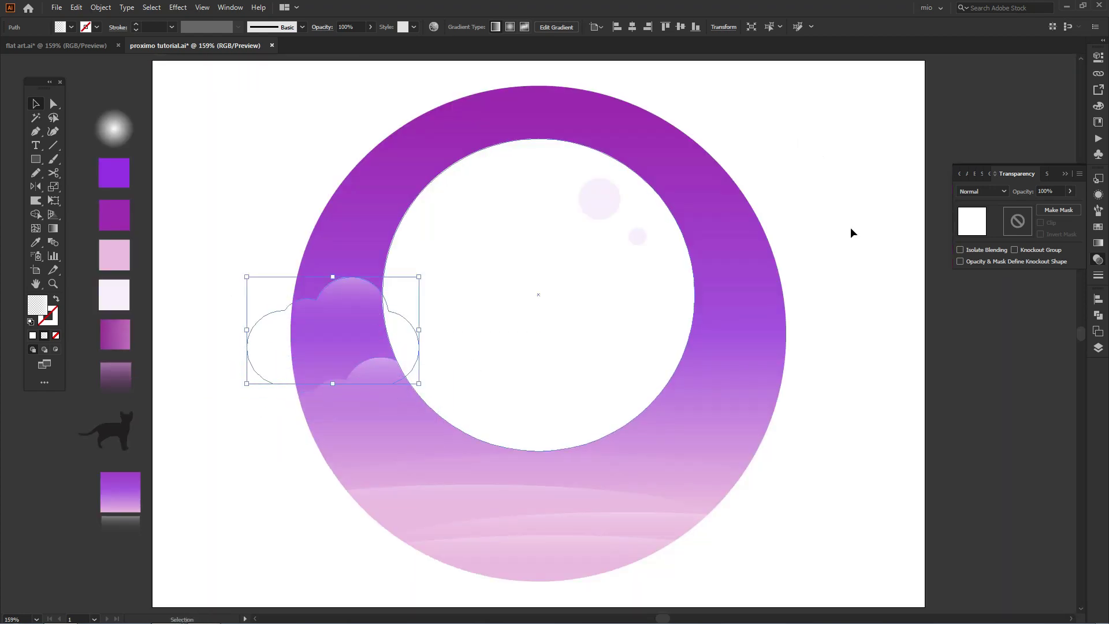
click(1099, 57)
click(1033, 134)
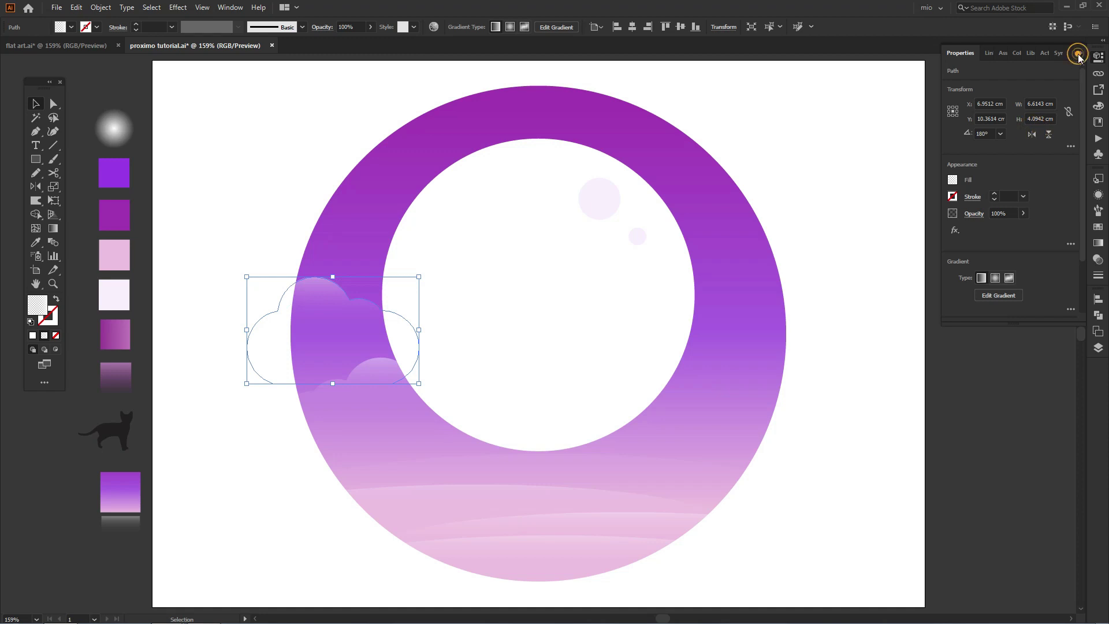
click(1079, 54)
click(877, 229)
- Move the upper left cloud closer to the lower one and set both clouds' blending mode to Soft Light
drag(445, 366, 461, 359)
ctrl+click(461, 359)
drag(393, 284, 357, 285)
shift+click(409, 382)
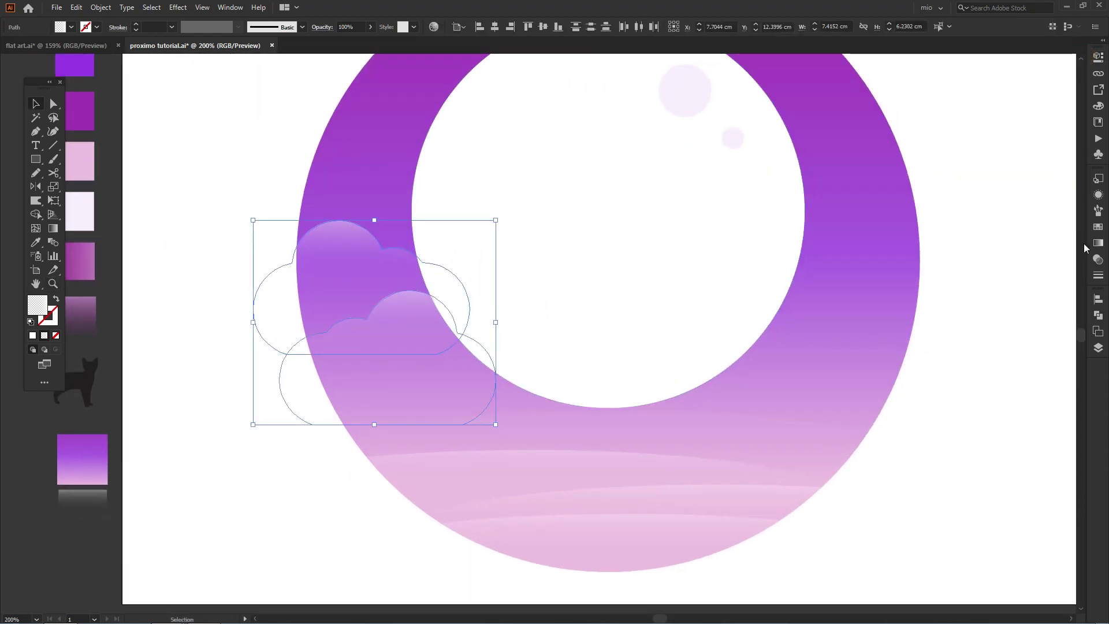
click(1094, 260)
click(987, 191)
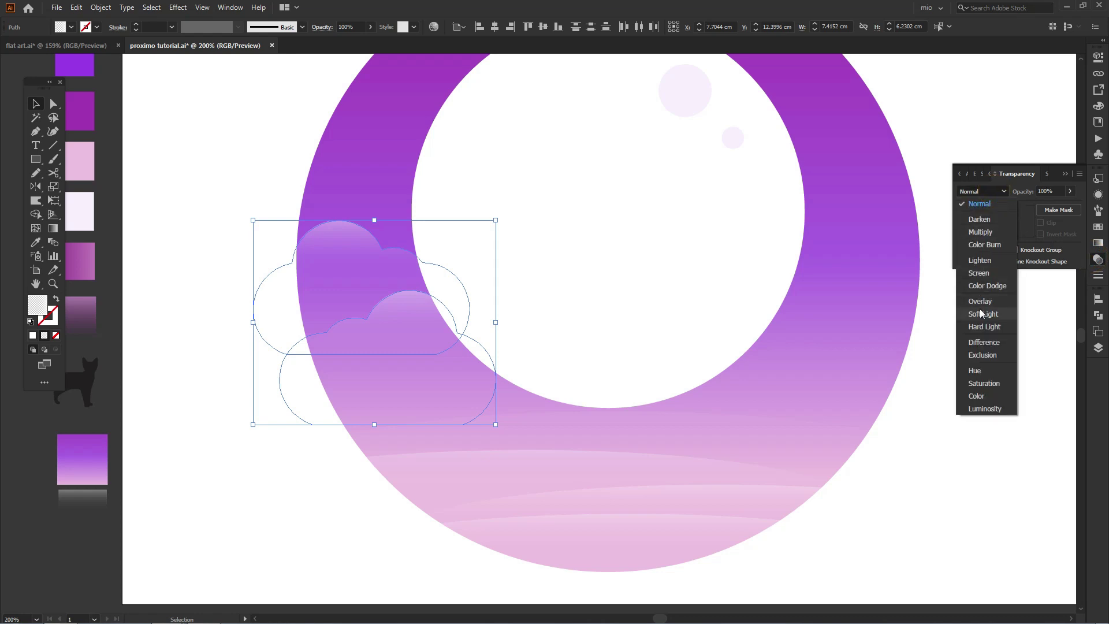
click(980, 309)
click(1068, 179)
click(1008, 235)
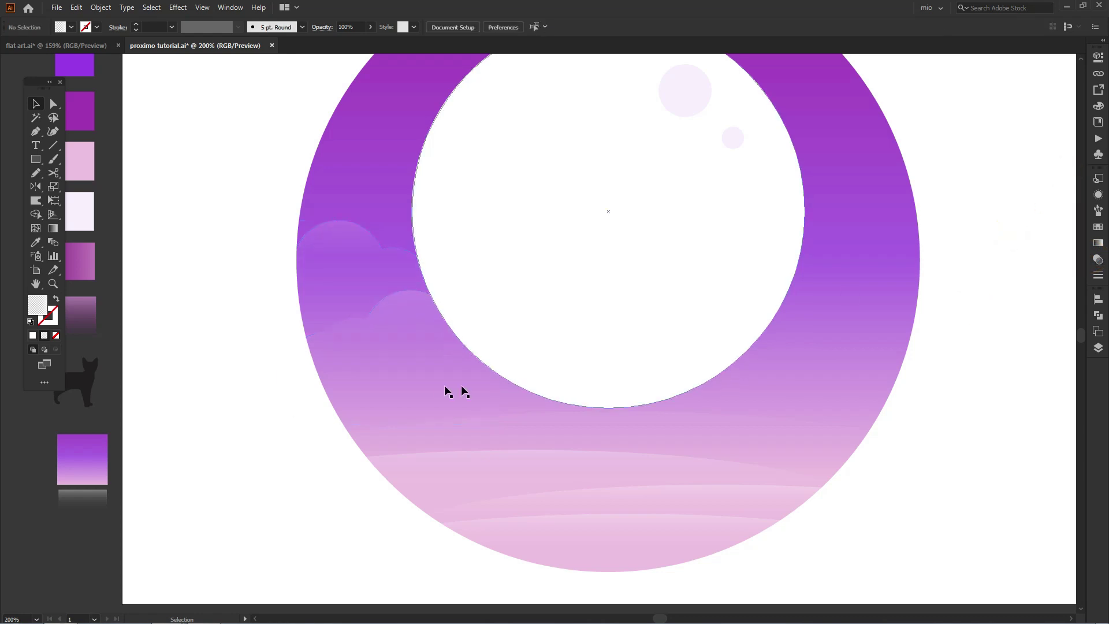
- Copy both left clouds to the right side of the purple circle and flip the copies horizontally
shift+click(377, 297)
shift+click(376, 255)
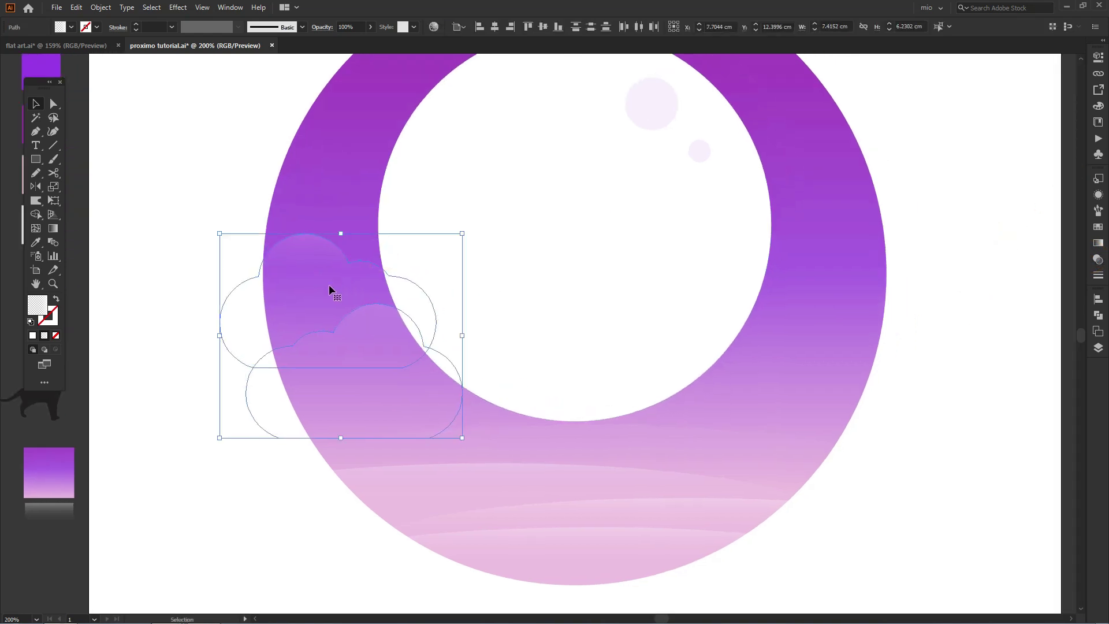
drag(310, 290, 776, 313)
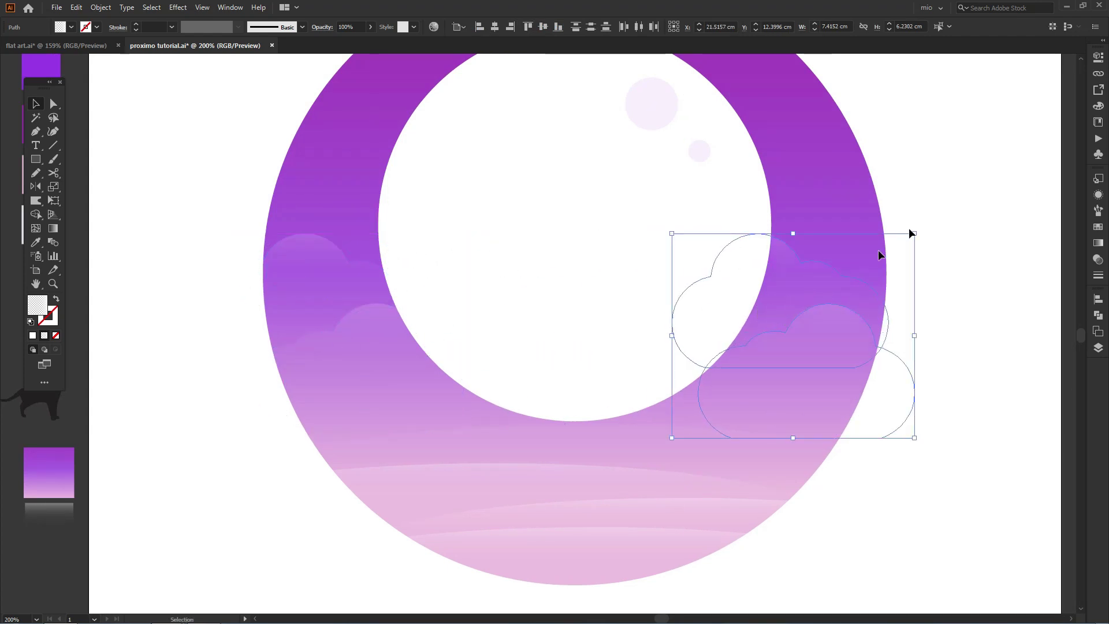
click(1098, 57)
click(1033, 135)
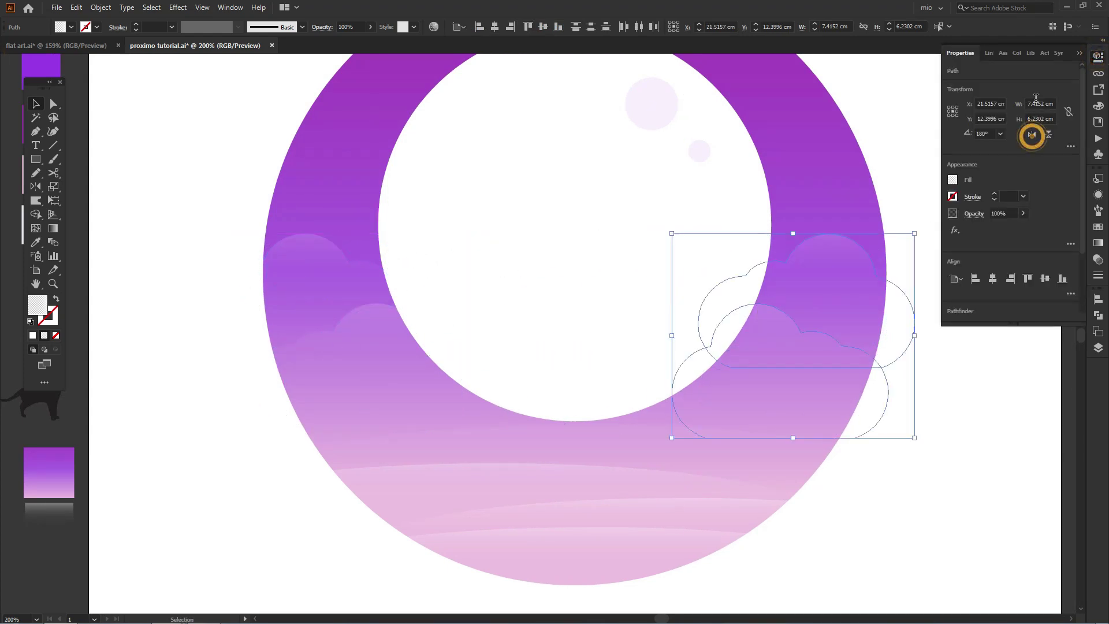
click(1075, 54)
click(963, 188)
key(ctrl+0)
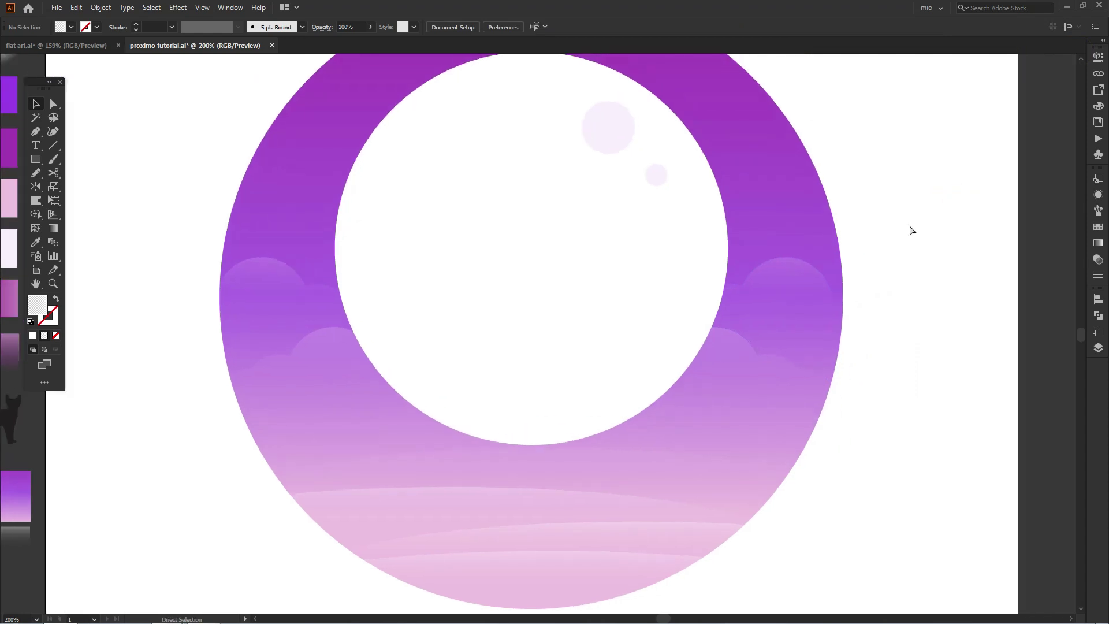
- Copy the upper right cloud higher beside the moon and enlarge the copy to about 7.60 by 4.70 cm
click(744, 321)
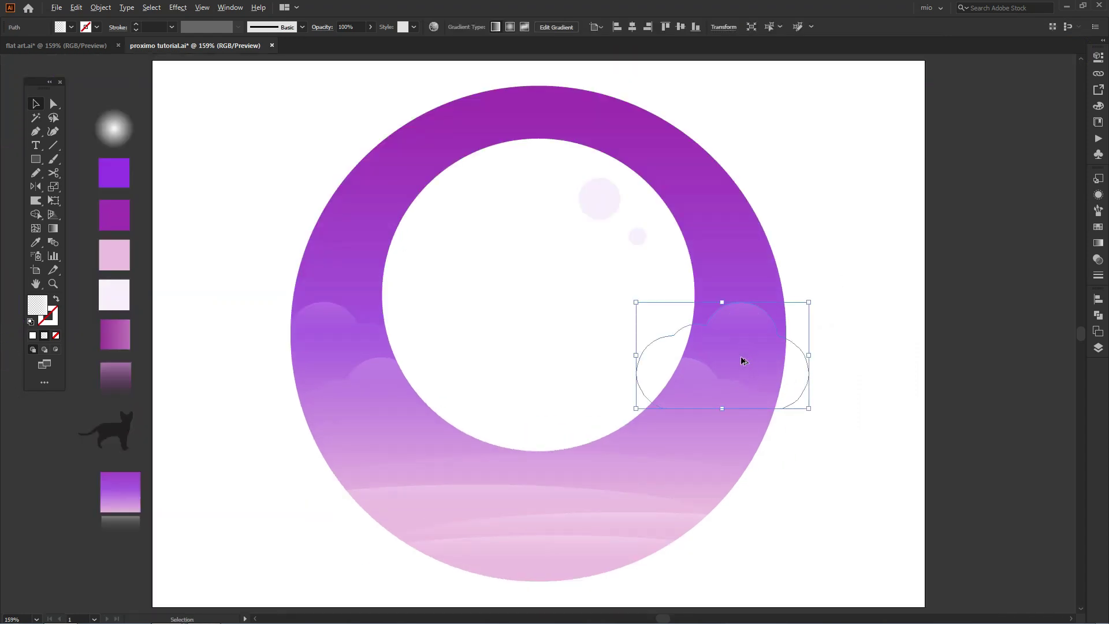
drag(740, 356, 722, 237)
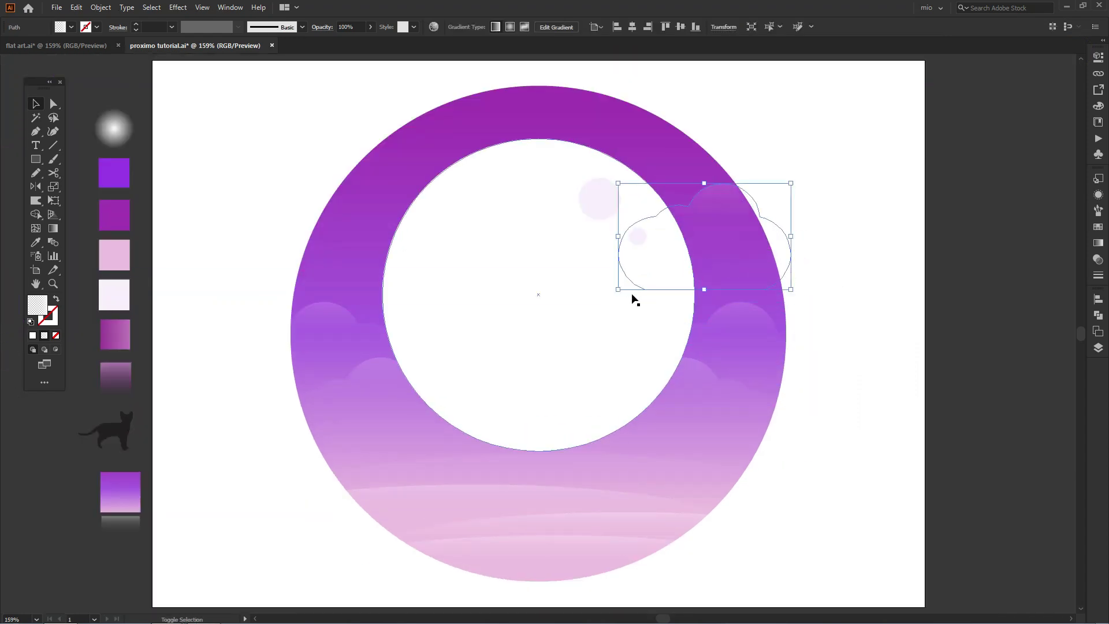
drag(620, 288, 593, 307)
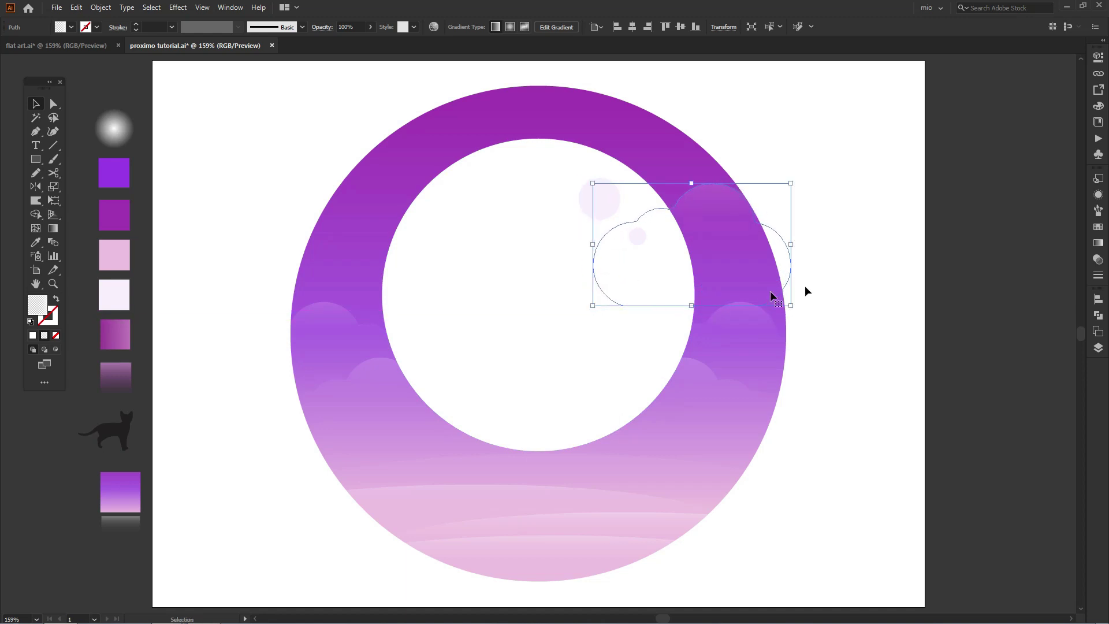
click(884, 275)
- Copy the highest right cloud to the left side, flip it horizontally and enlarge it slightly
drag(744, 242, 415, 274)
click(1098, 56)
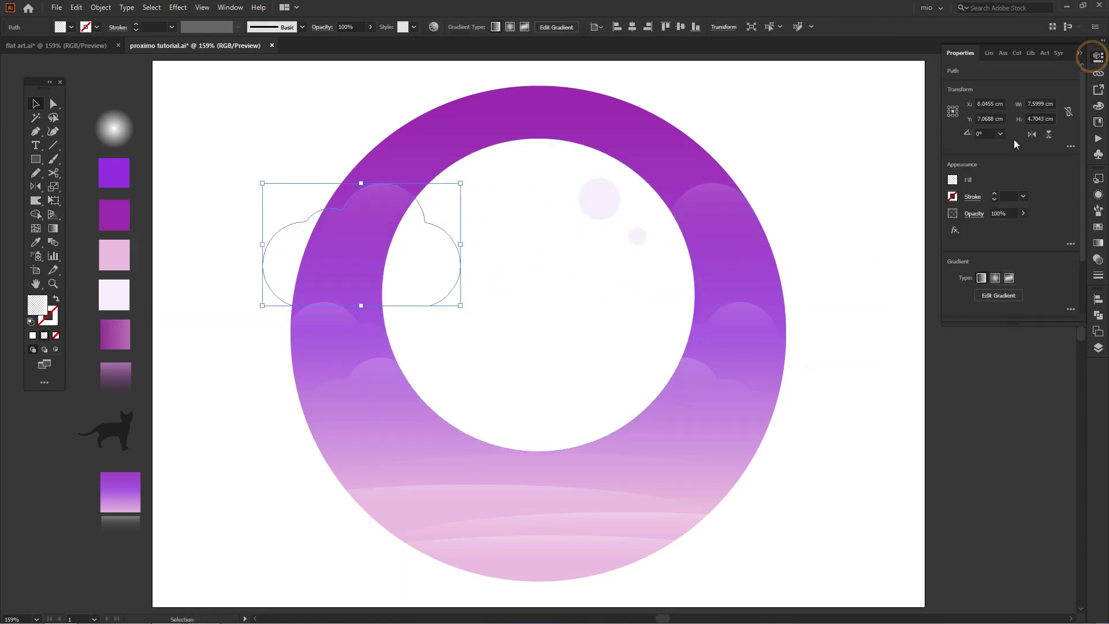
click(1038, 135)
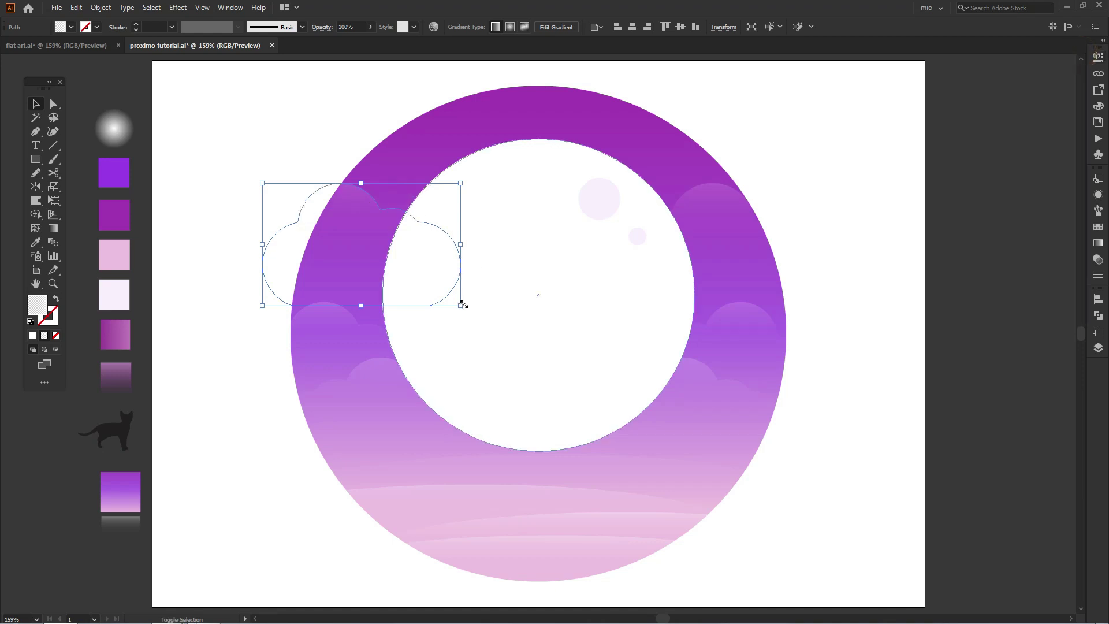
drag(461, 306, 480, 317)
click(841, 297)
drag(806, 358, 805, 344)
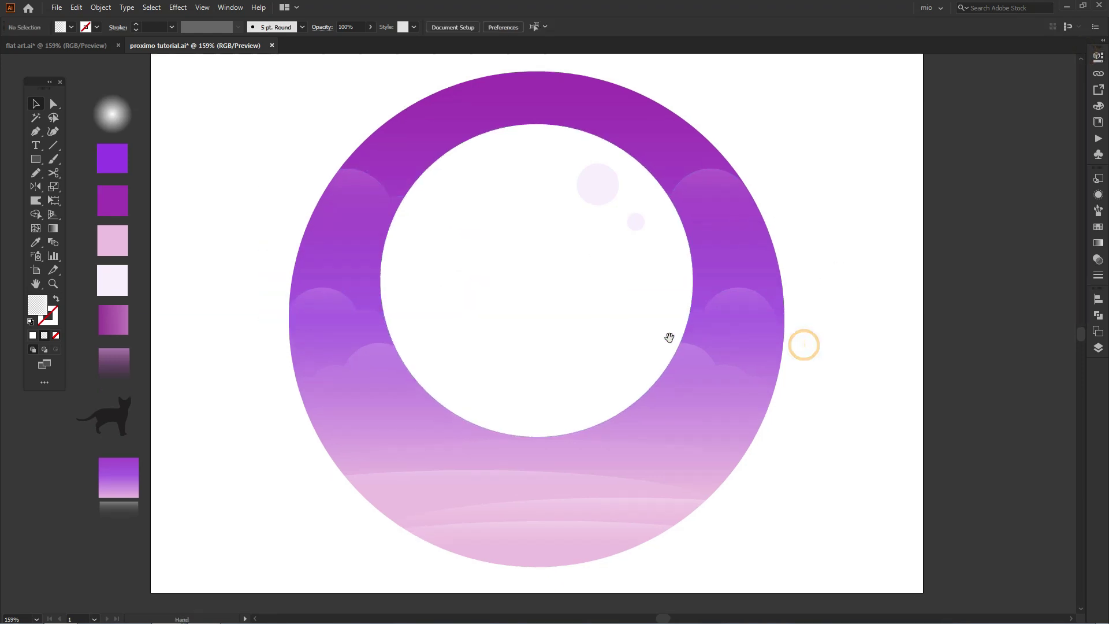
key(ctrl+0)
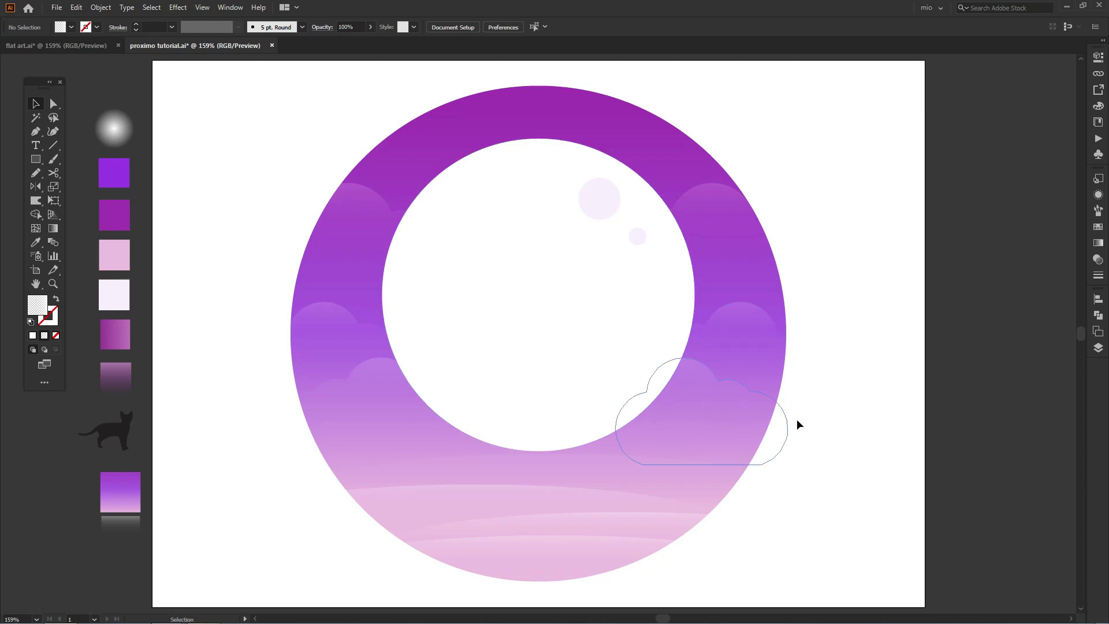
- Shift the gradients of the two lowest clouds downward to brighten their upper edges
click(377, 425)
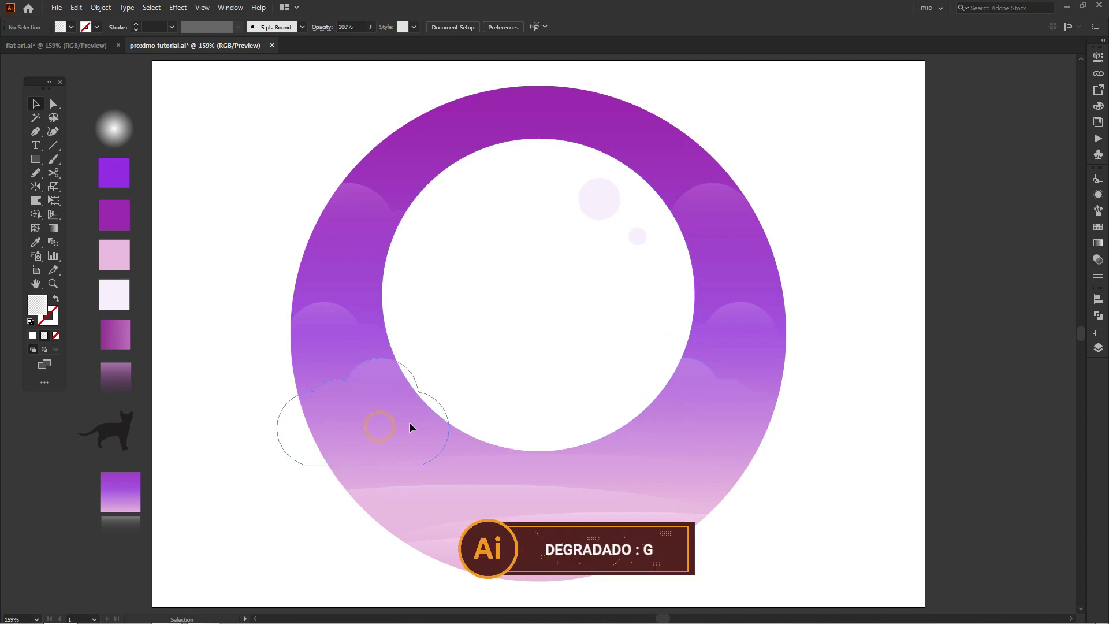
shift+click(719, 420)
key(g)
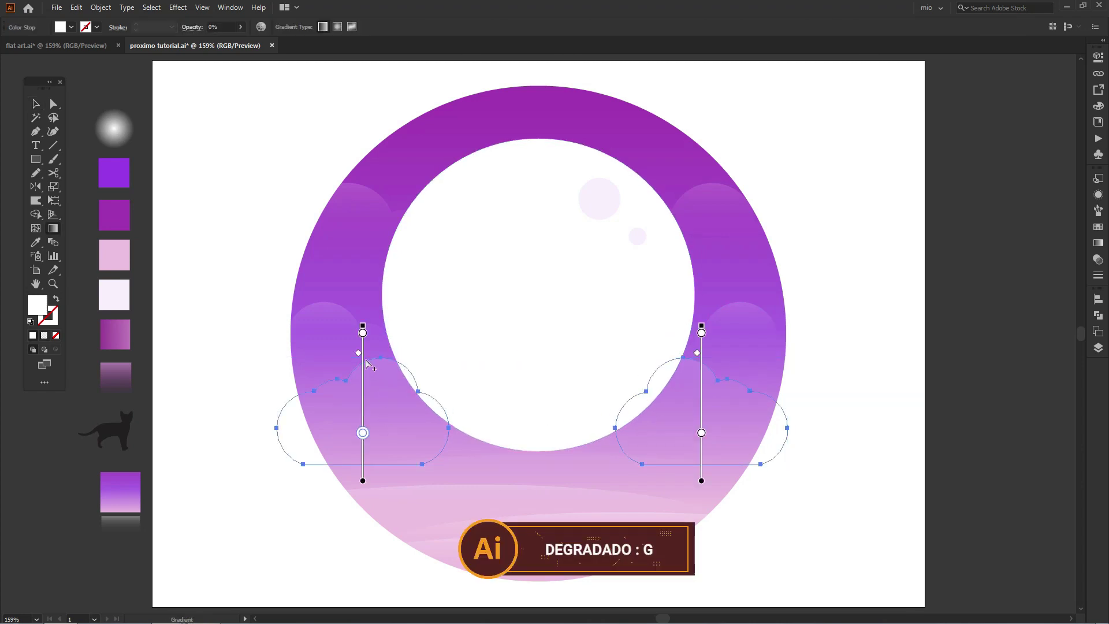
drag(363, 357, 362, 378)
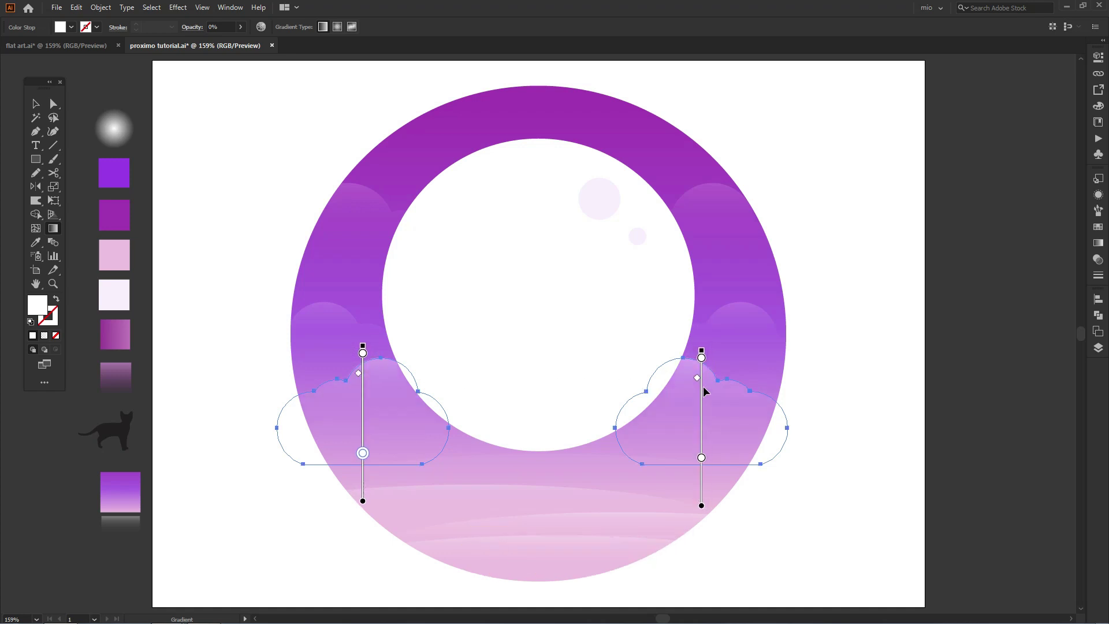
key(v)
click(847, 395)
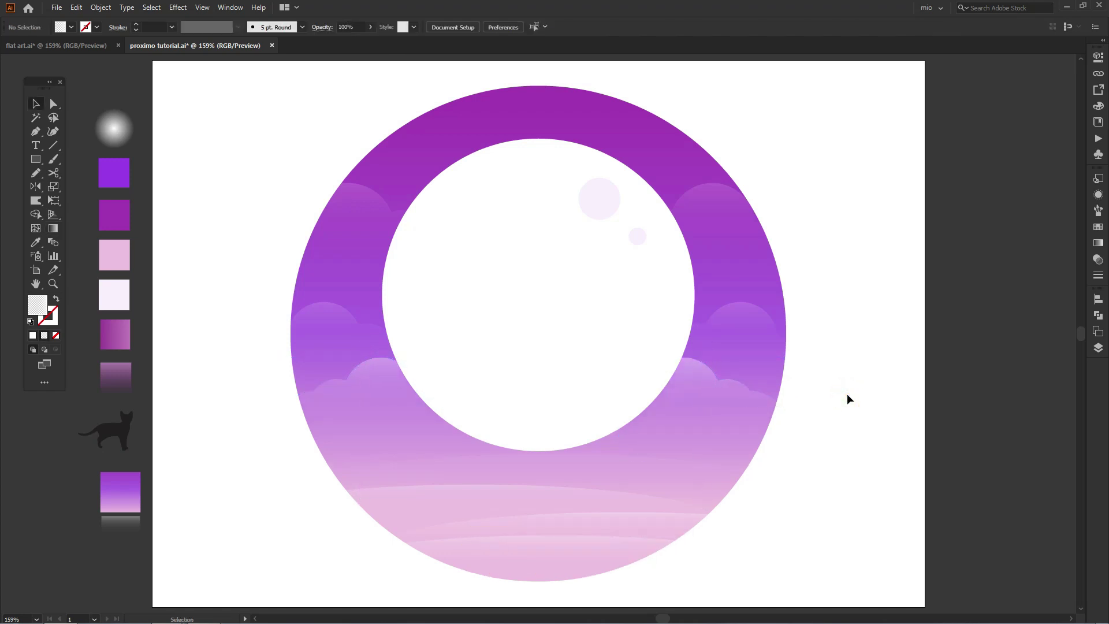
- Enlarge the purple background circle from its center to about 19.95 cm in diameter
click(680, 154)
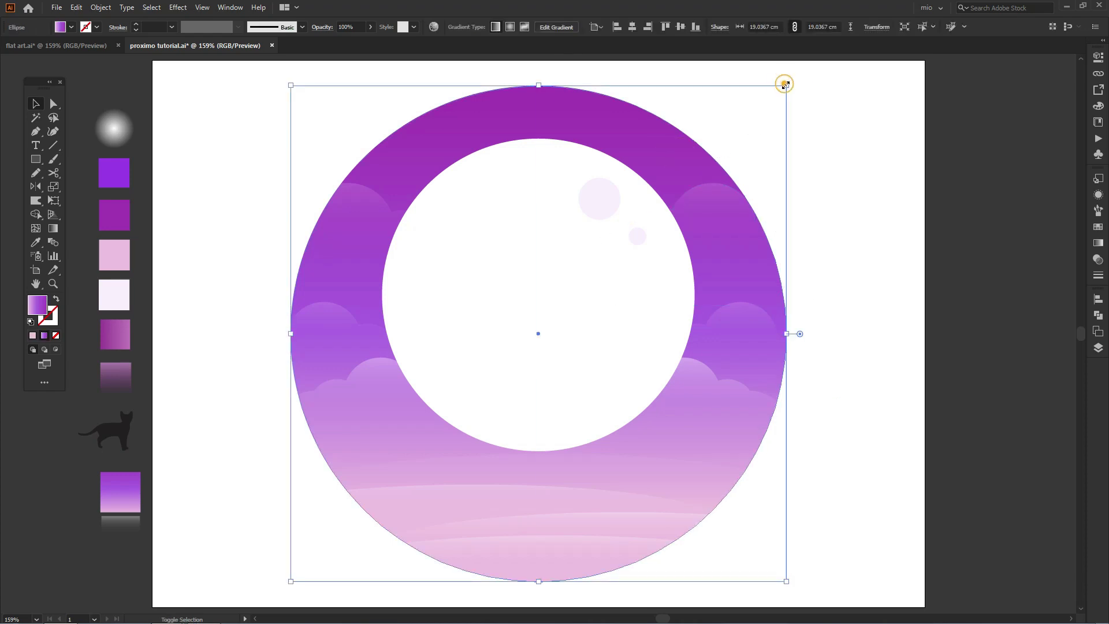
drag(785, 84, 798, 73)
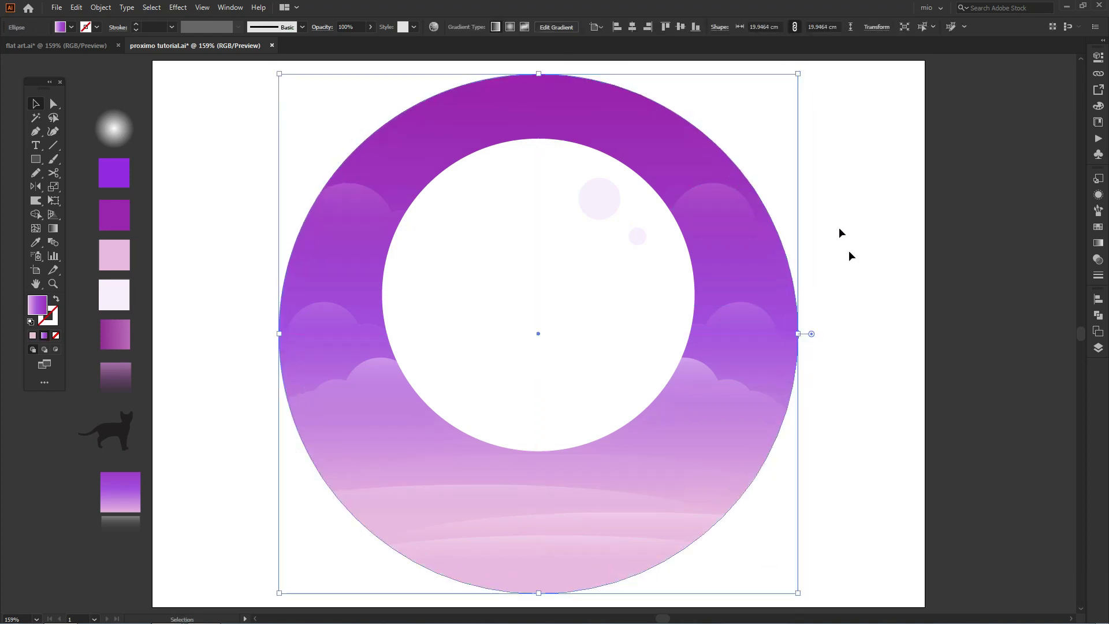
click(854, 279)
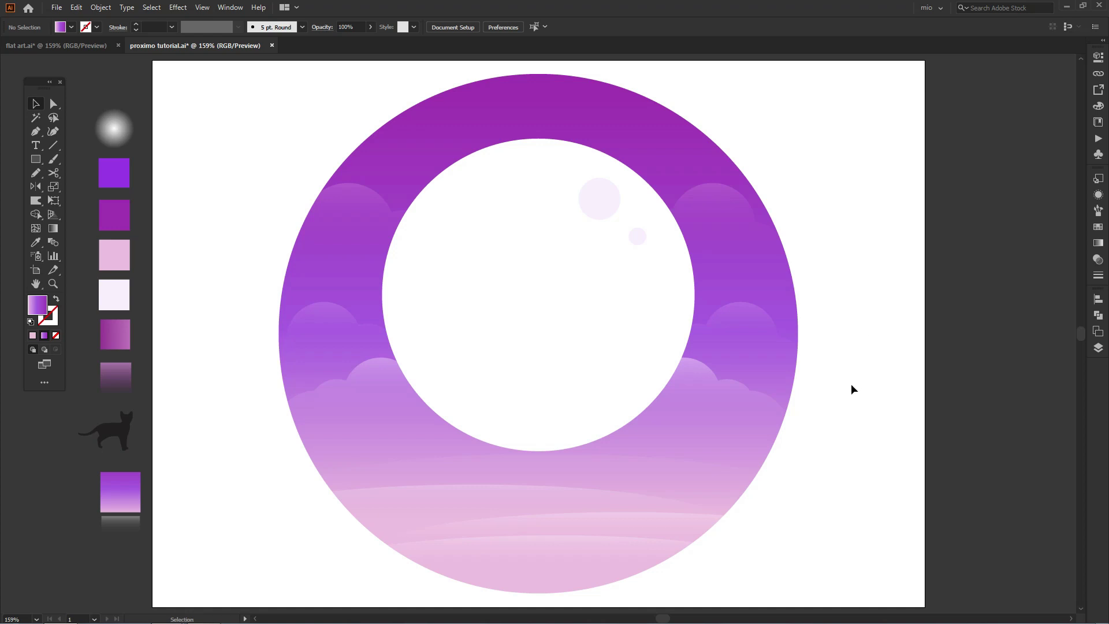
- Draw a circle about 0.72 cm wide outside the artboard, fill it white and shrink it to a tiny dot
drag(408, 428, 577, 423)
mouse_move(294, 433)
mouse_down()
mouse_move(488, 421)
mouse_move(512, 428)
mouse_move(500, 436)
mouse_up()
click(437, 422)
click(453, 408)
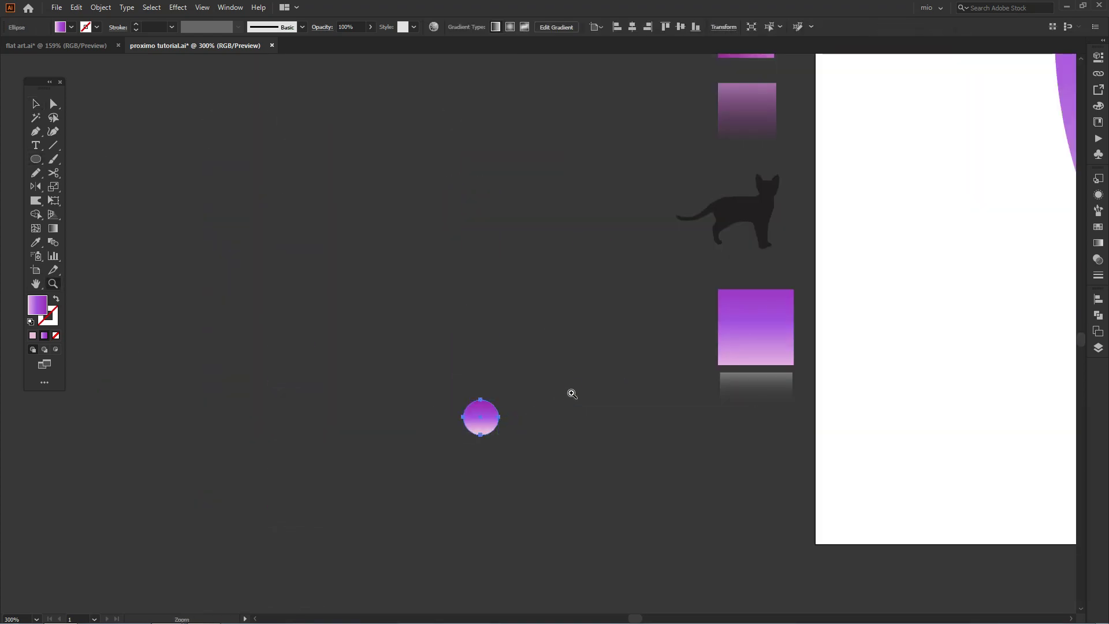
key(z)
click(572, 392)
click(891, 388)
key(z)
click(477, 363)
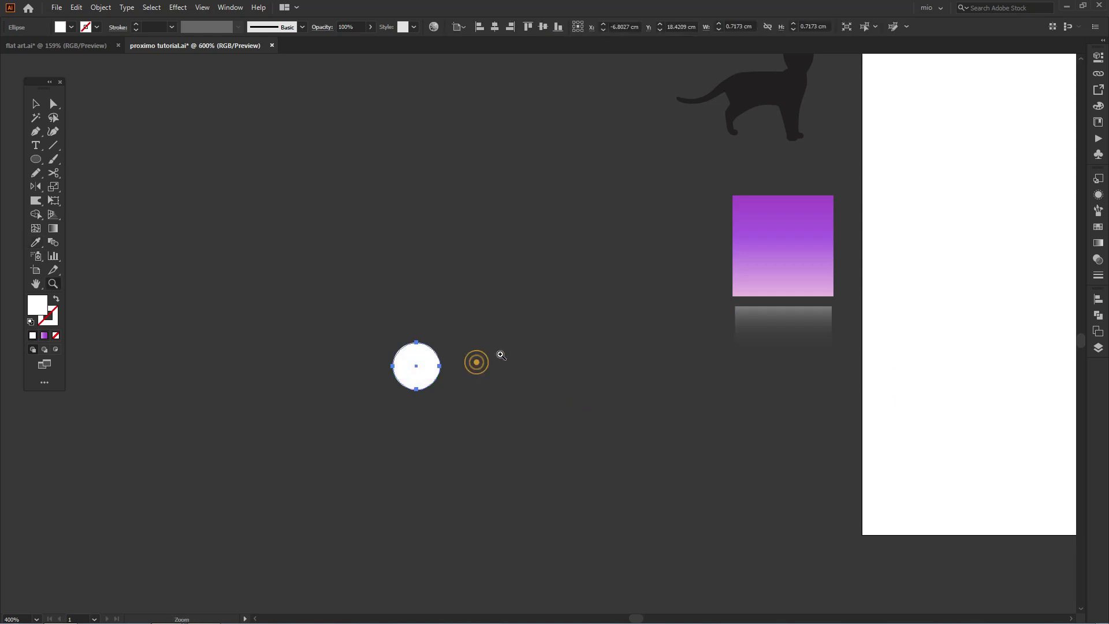
click(531, 349)
click(532, 349)
drag(425, 268, 490, 319)
- Save the tiny white dot as a new symbol with the Graphic export type
key(v)
drag(518, 267, 982, 137)
click(419, 432)
click(1098, 152)
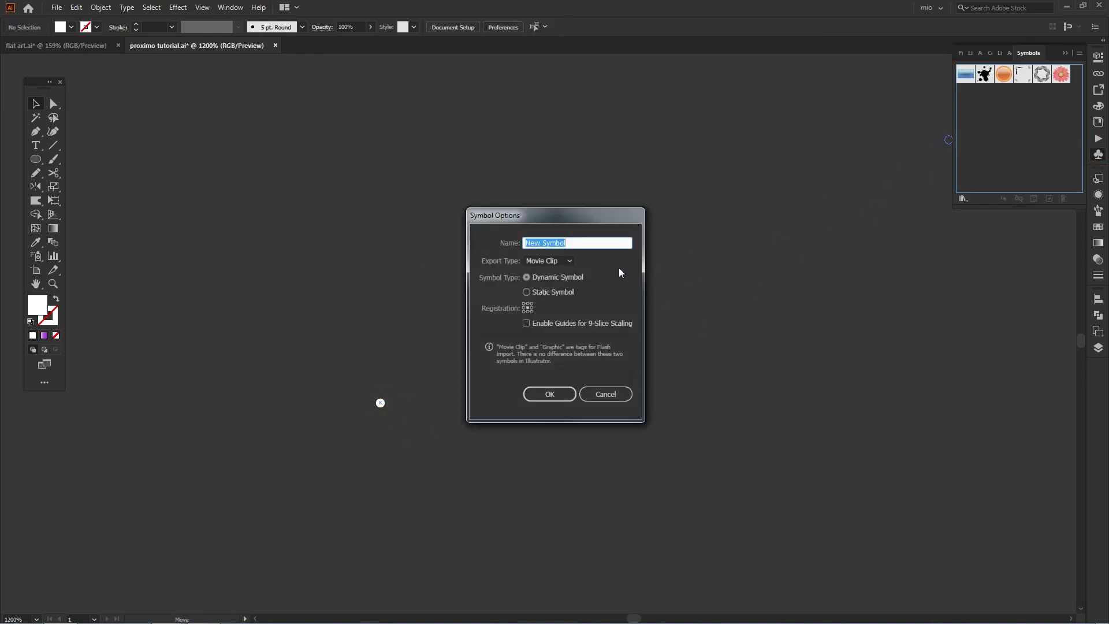
click(571, 261)
click(558, 289)
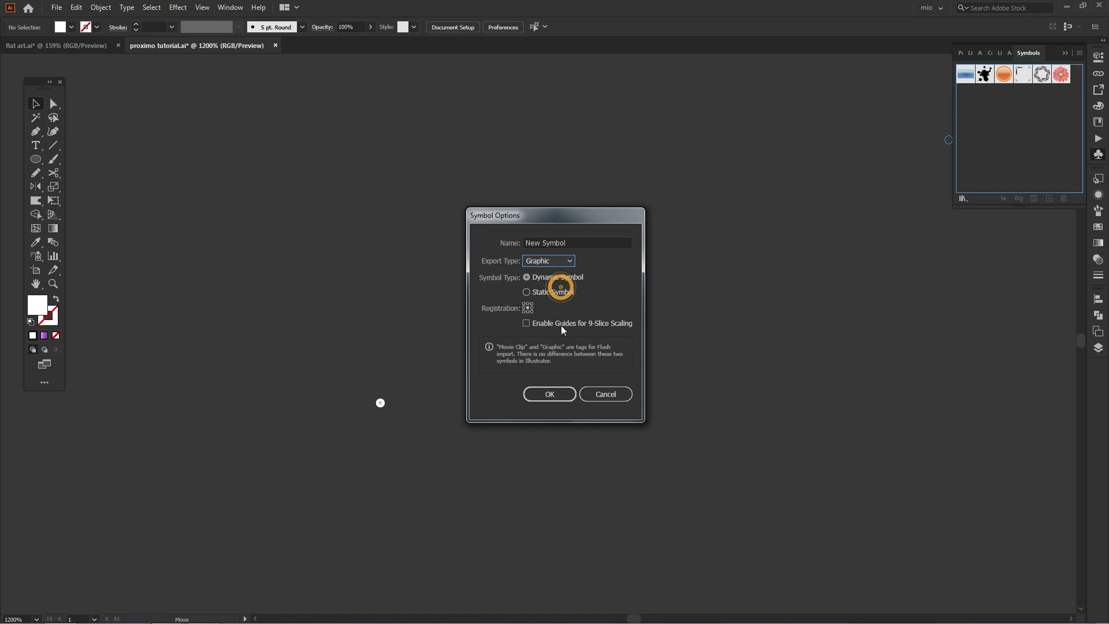
click(564, 393)
- Scatter single instances of the white dot symbol as stars across the purple sky and clouds around the moon using the Symbol Sprayer
key(ctrl+0)
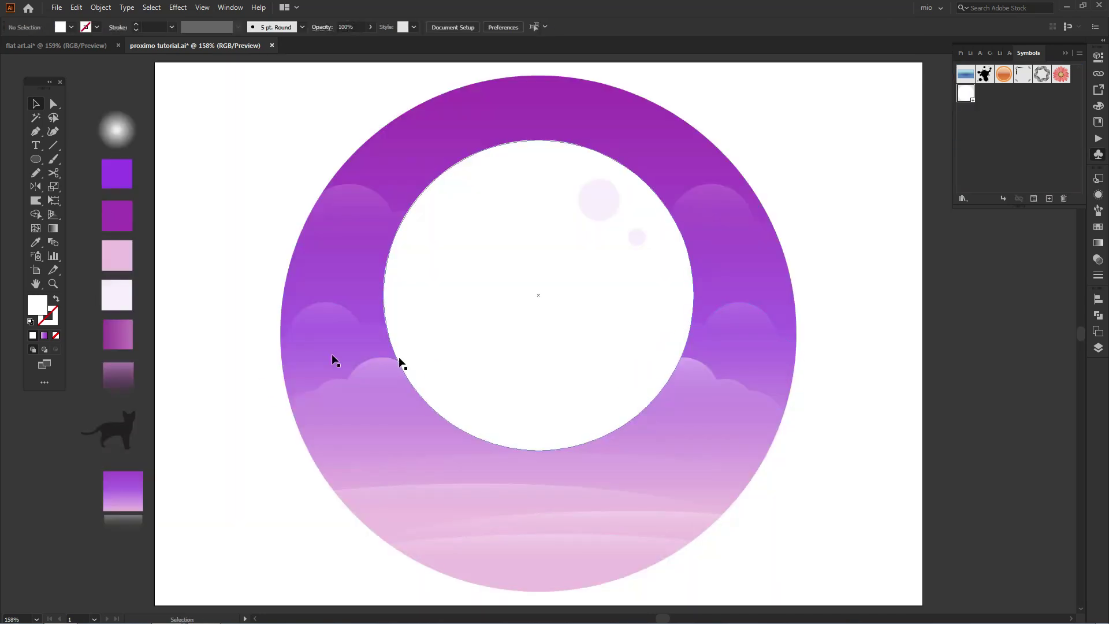
drag(30, 255, 57, 256)
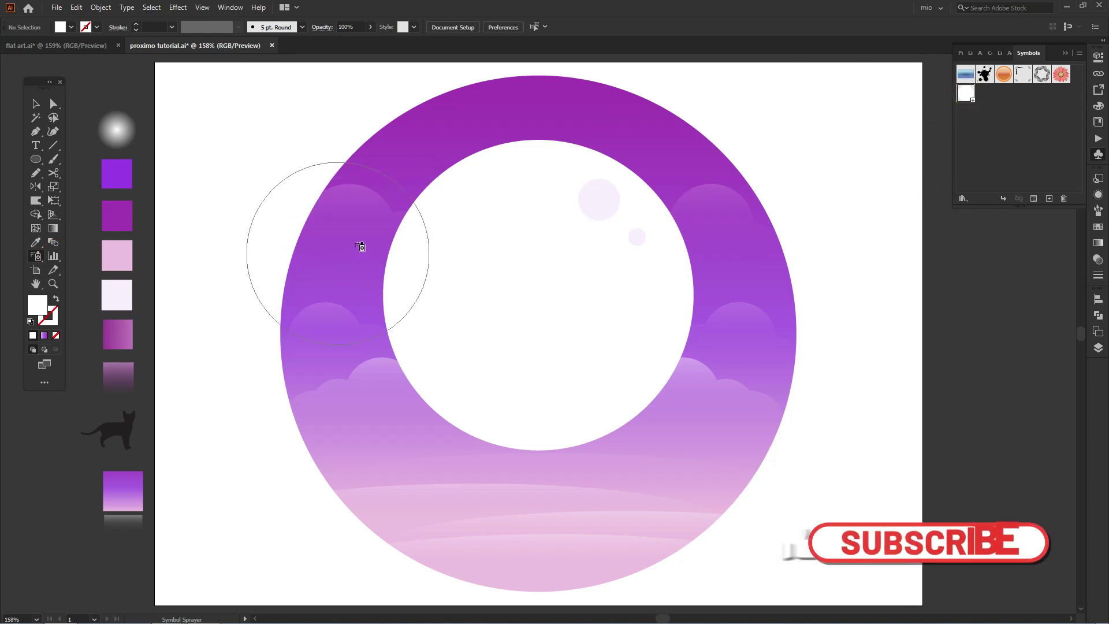
drag(364, 245, 406, 166)
click(533, 115)
click(617, 129)
click(699, 197)
click(738, 289)
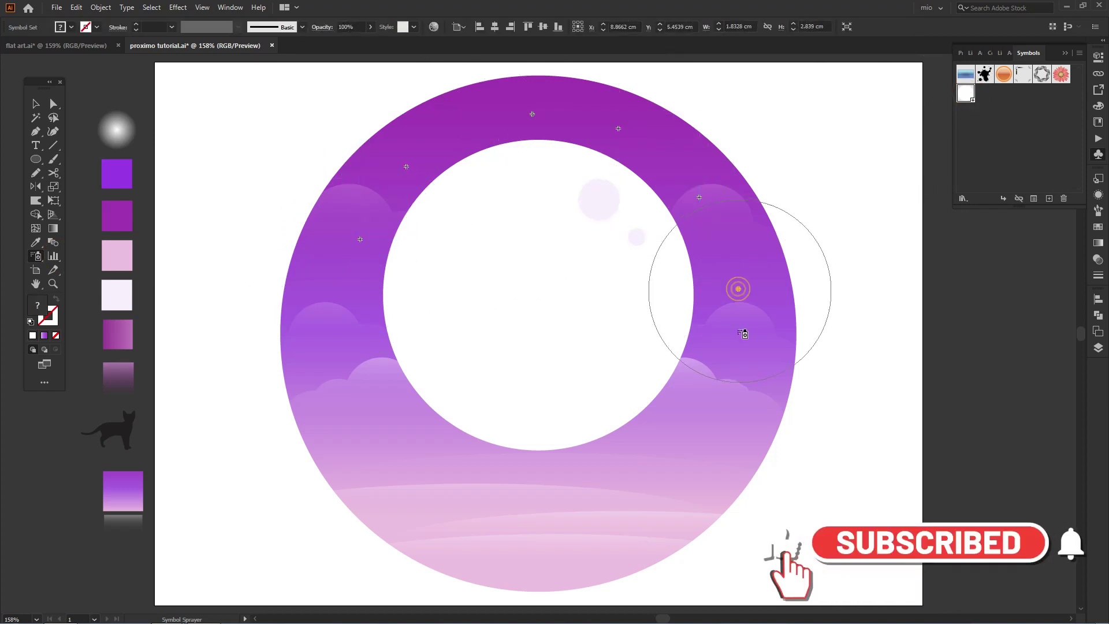
click(723, 348)
click(729, 377)
click(767, 340)
click(772, 281)
click(587, 102)
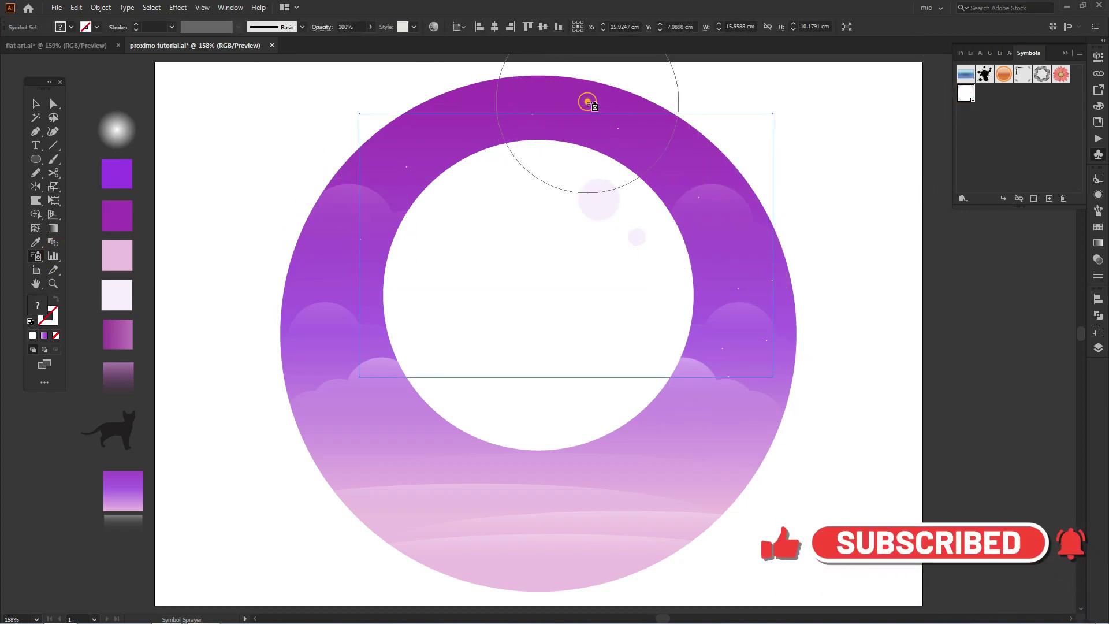
click(668, 142)
click(458, 128)
click(402, 142)
click(357, 202)
click(316, 290)
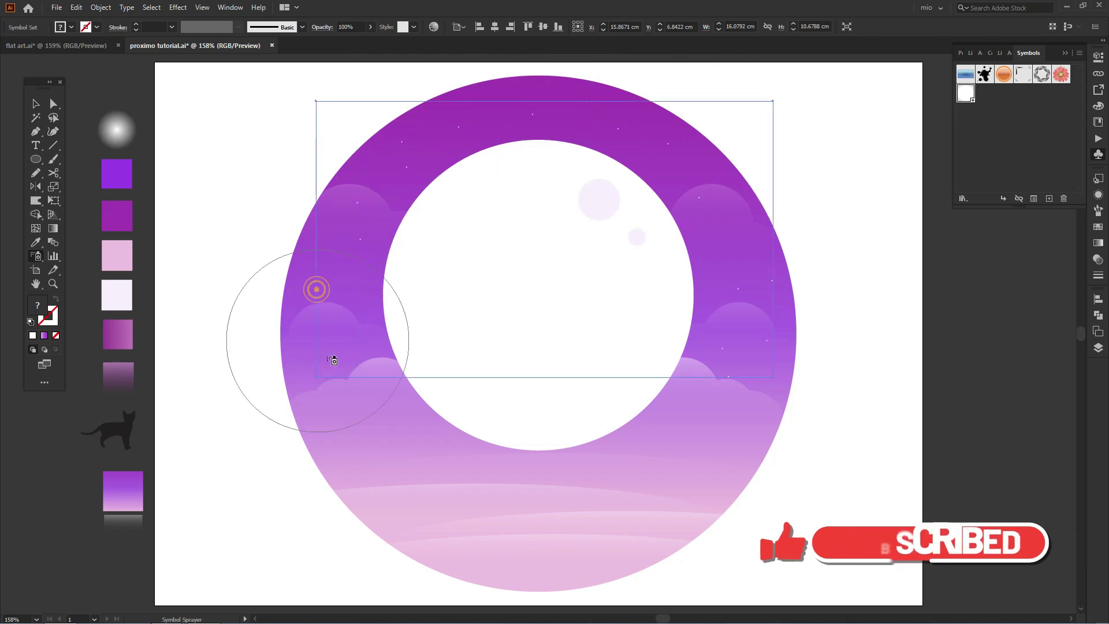
click(352, 318)
click(342, 362)
click(315, 370)
click(377, 410)
click(405, 437)
click(333, 468)
click(331, 399)
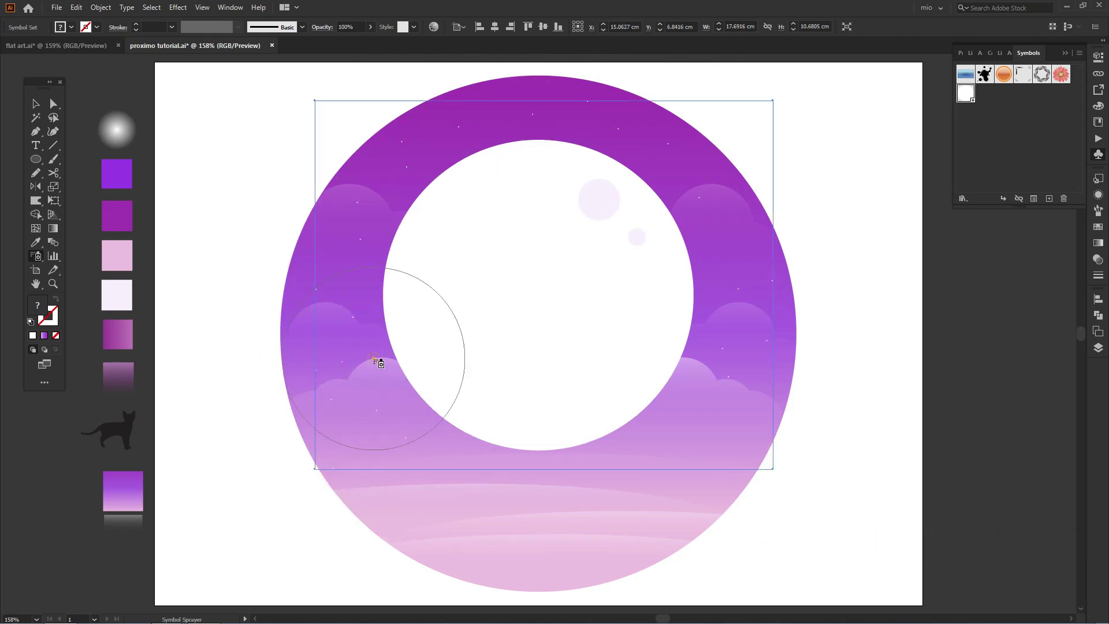
click(373, 358)
click(656, 434)
click(757, 403)
click(731, 316)
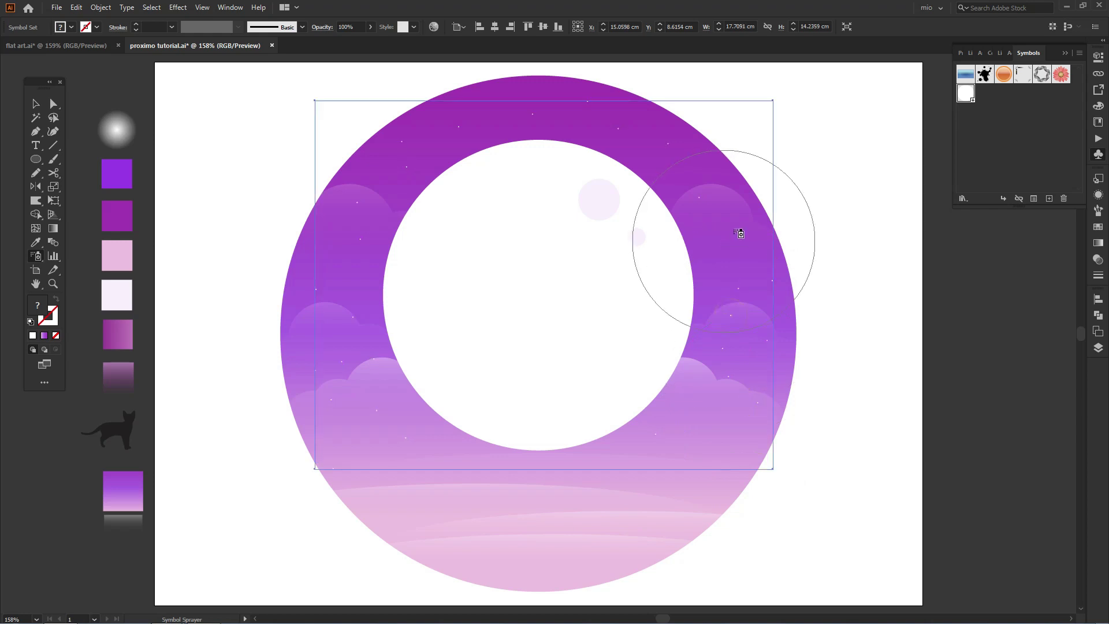
click(734, 228)
click(740, 273)
click(765, 389)
click(691, 393)
click(720, 422)
click(725, 444)
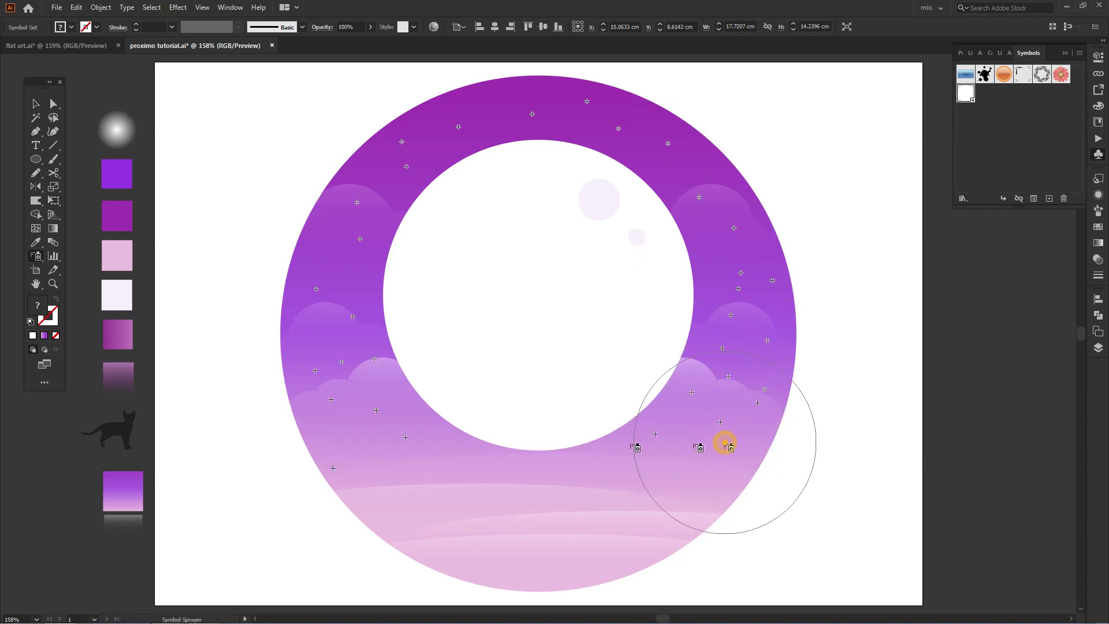
click(434, 421)
click(392, 399)
click(321, 254)
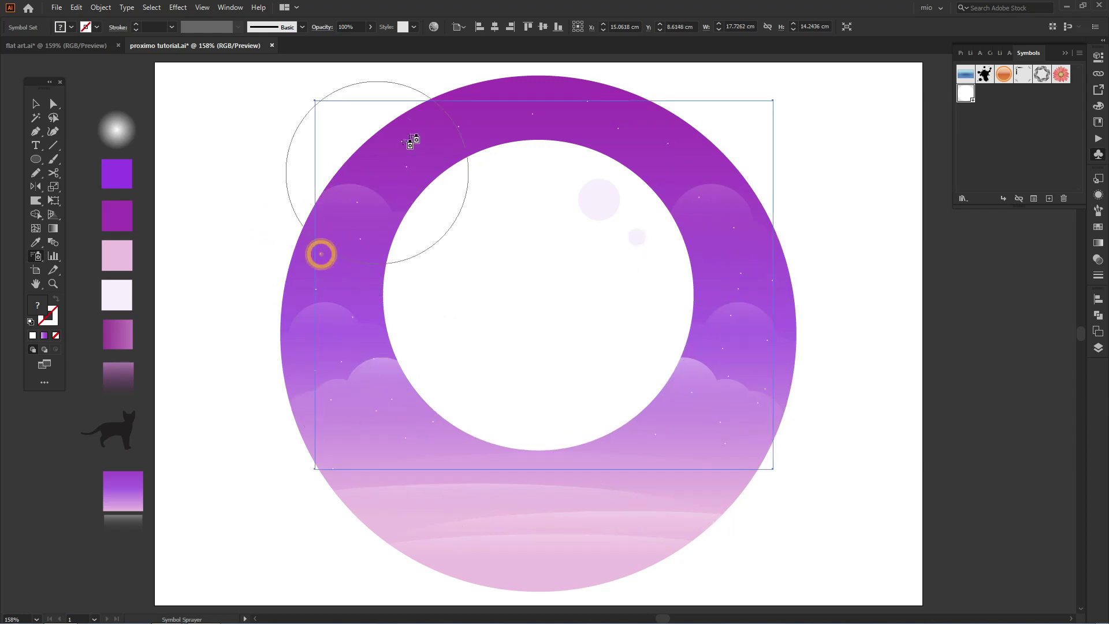
click(470, 89)
click(487, 120)
click(582, 131)
click(639, 114)
click(650, 175)
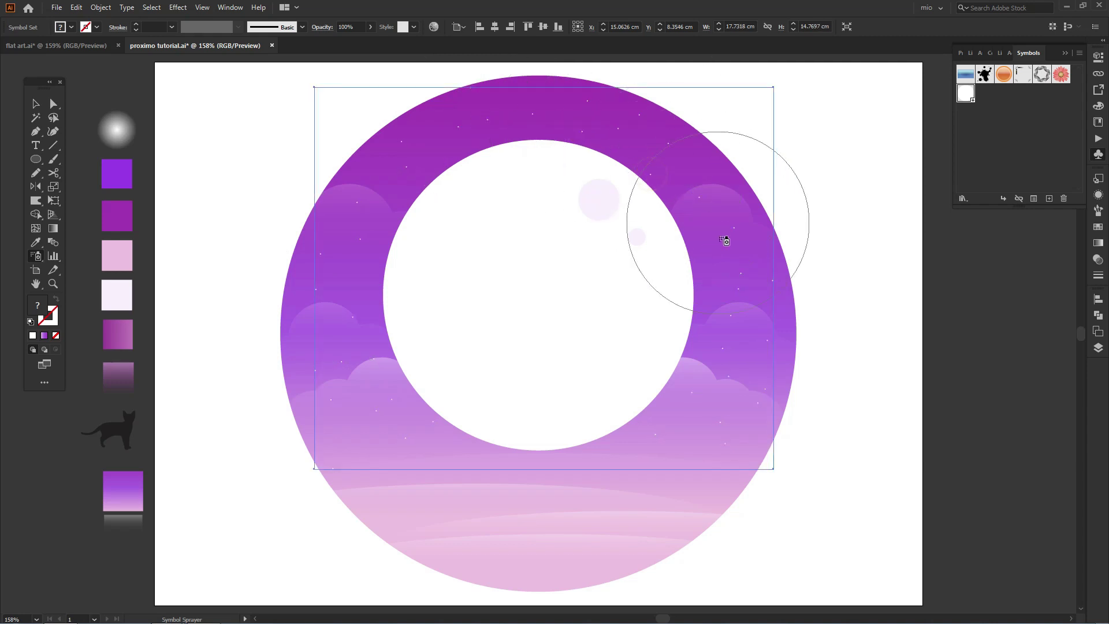
click(702, 263)
click(700, 315)
click(674, 403)
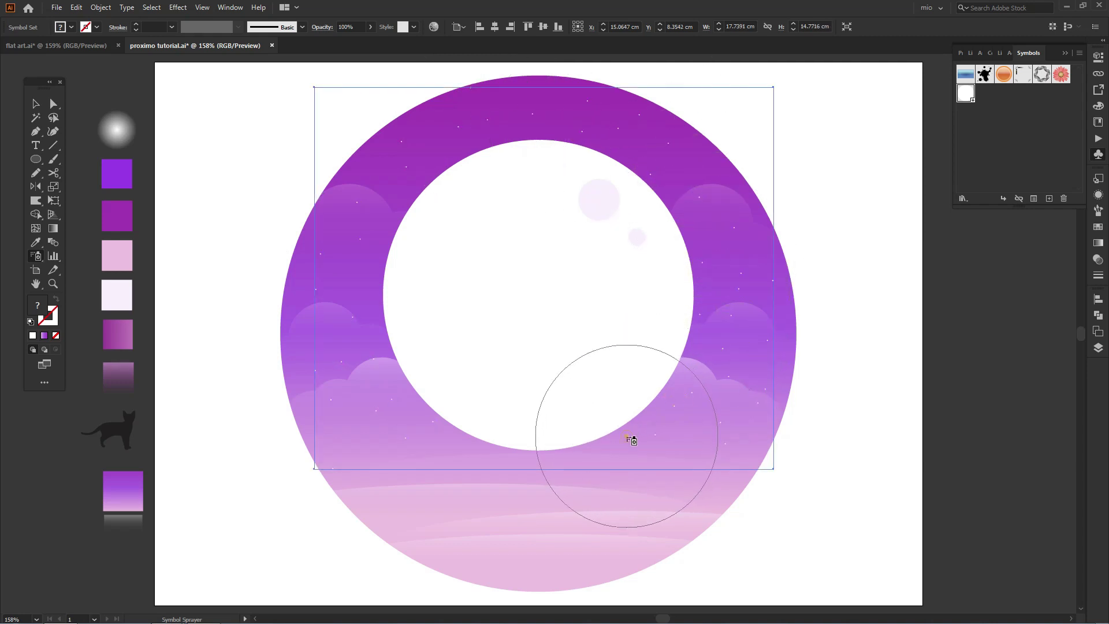
key(v)
click(847, 428)
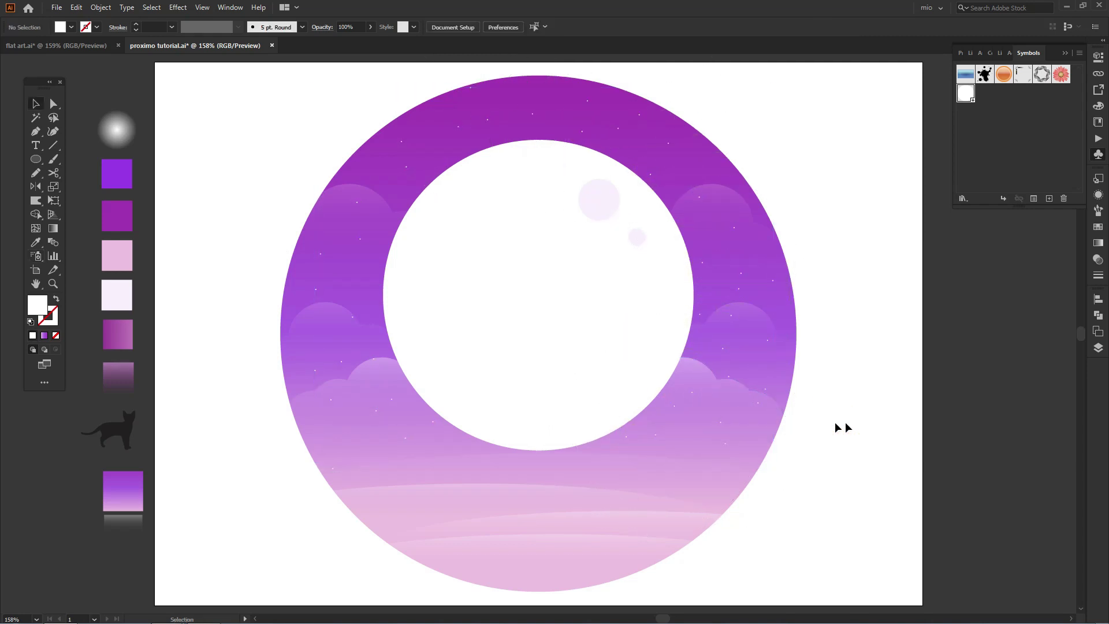
- Set the star symbol set's blending mode to Overlay
click(766, 392)
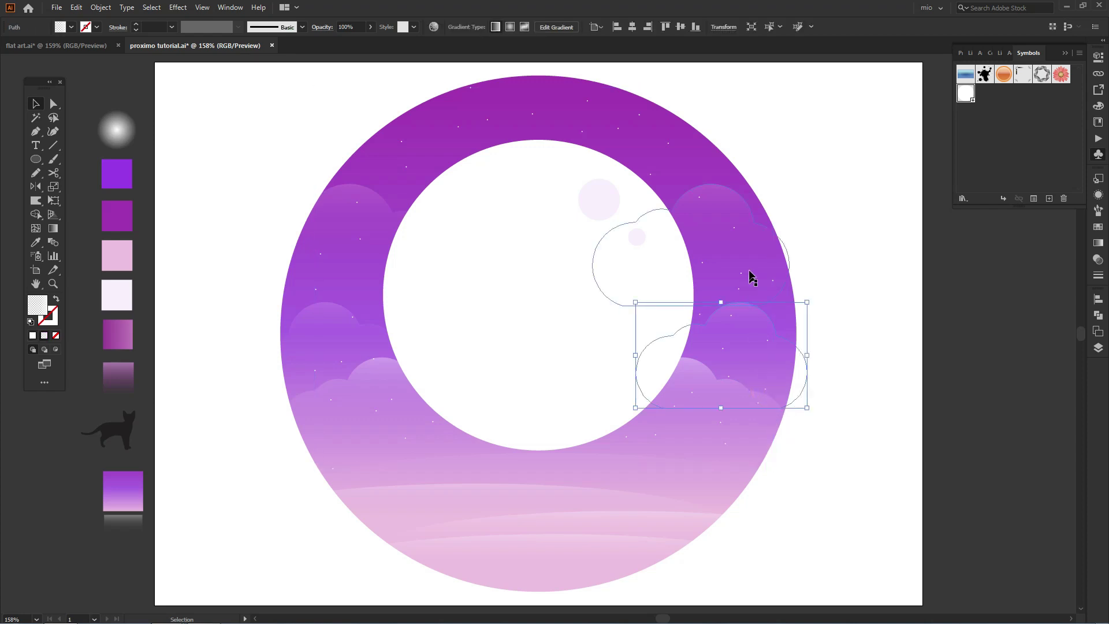
click(772, 283)
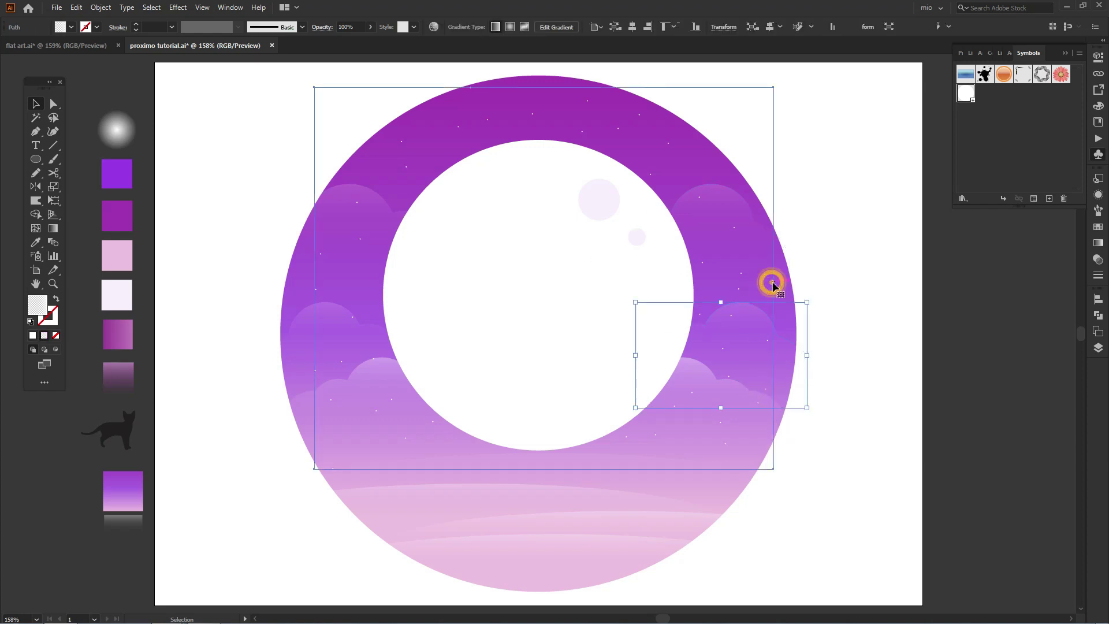
click(1091, 257)
click(982, 191)
click(996, 301)
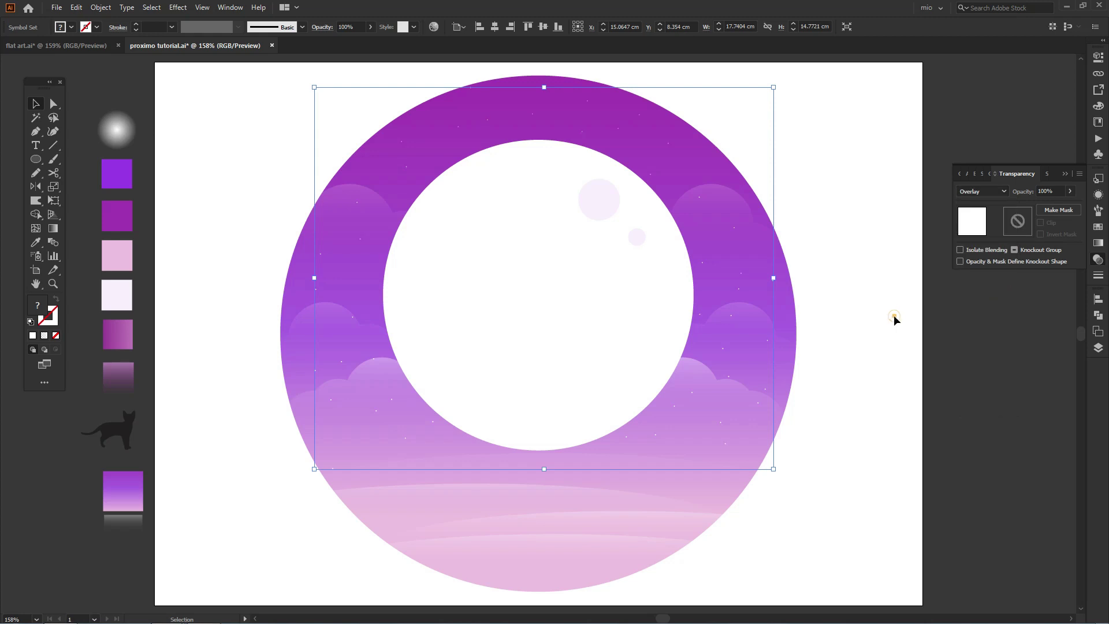
click(894, 317)
key(ctrl+0)
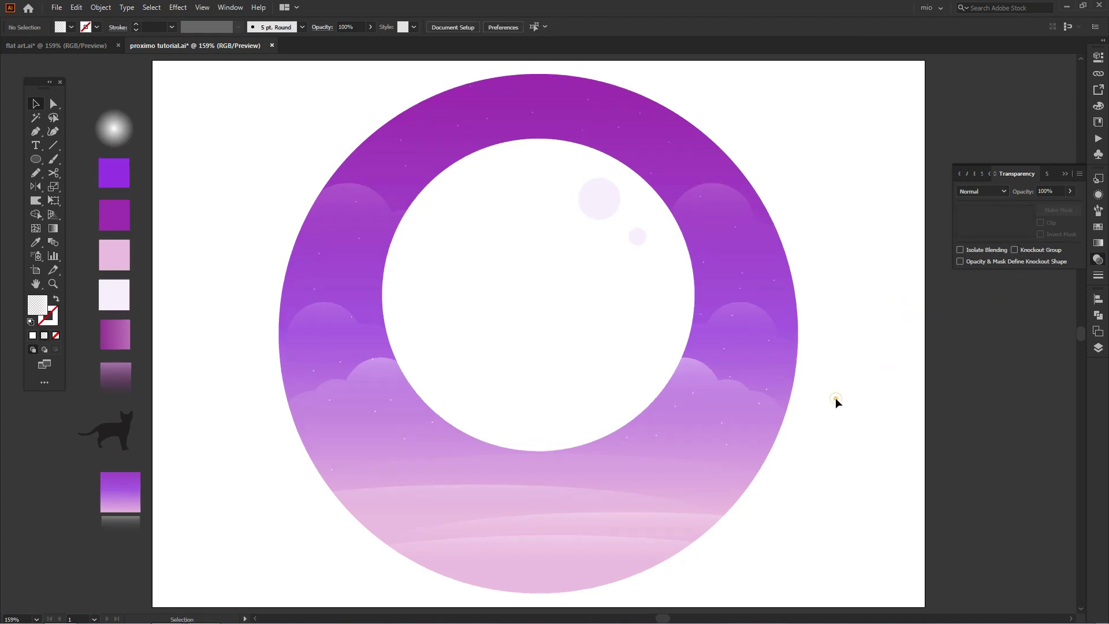
- Start an unfilled 1 pt black rock outline with the Pen tool, from below the purple circle up the left slope and across the peak
drag(646, 487, 741, 414)
ctrl+click(630, 433)
ctrl+click(582, 420)
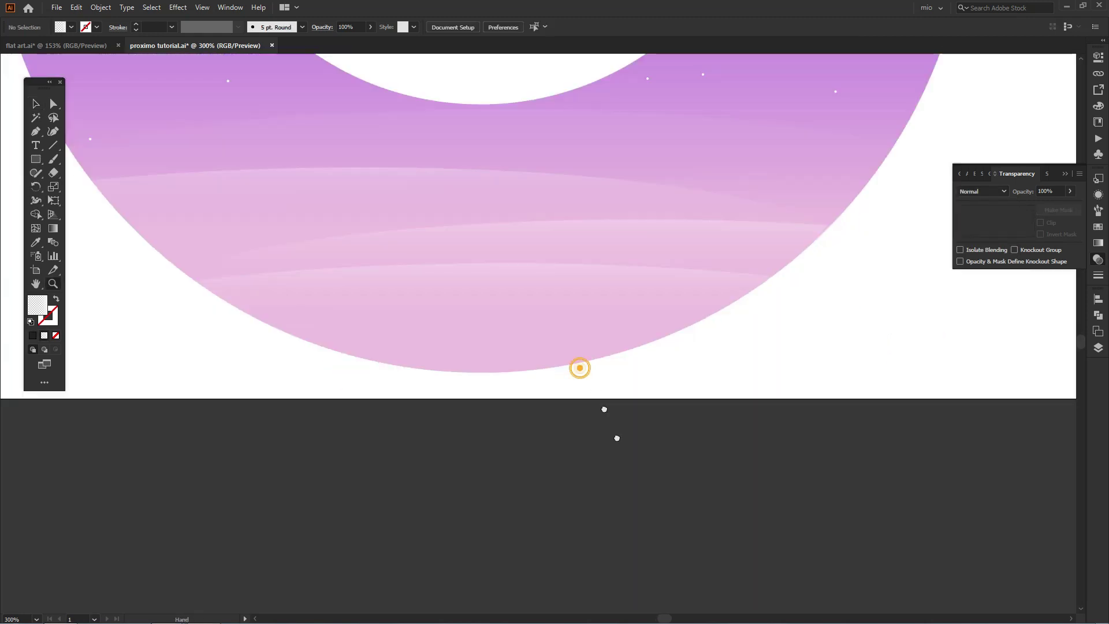
drag(580, 366, 655, 485)
key(d)
drag(546, 394, 581, 412)
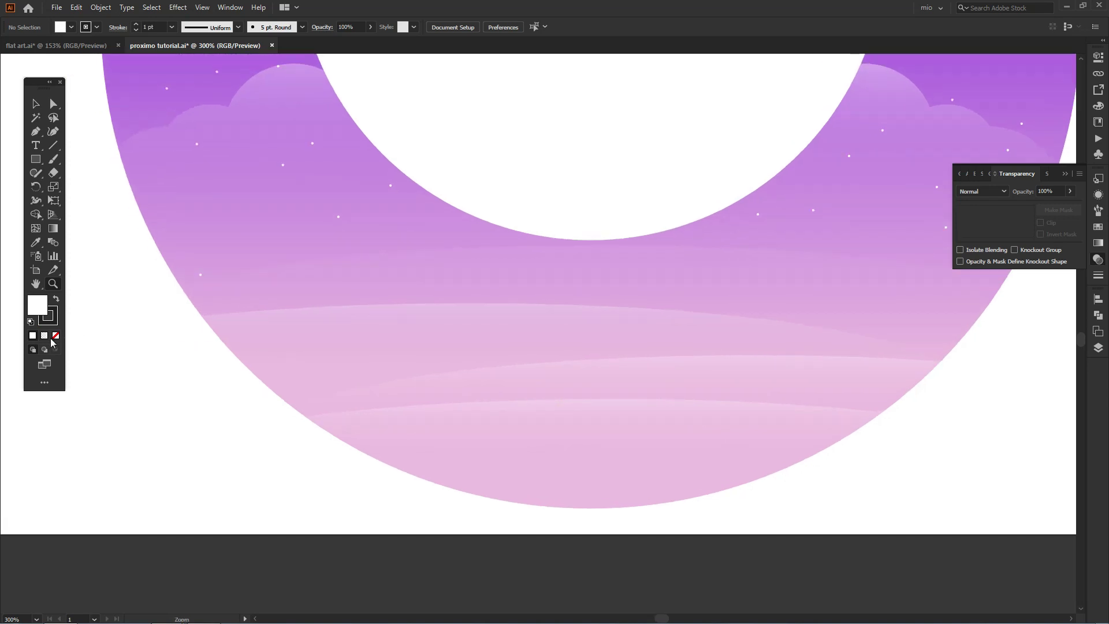
drag(489, 464, 461, 470)
click(418, 522)
click(463, 435)
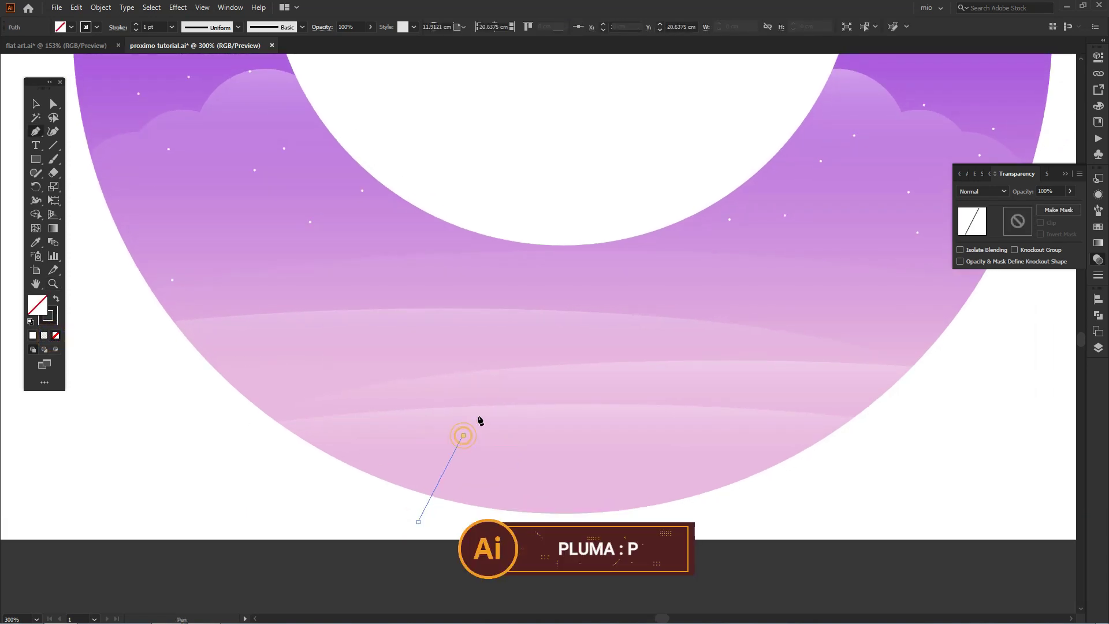
click(508, 383)
click(592, 281)
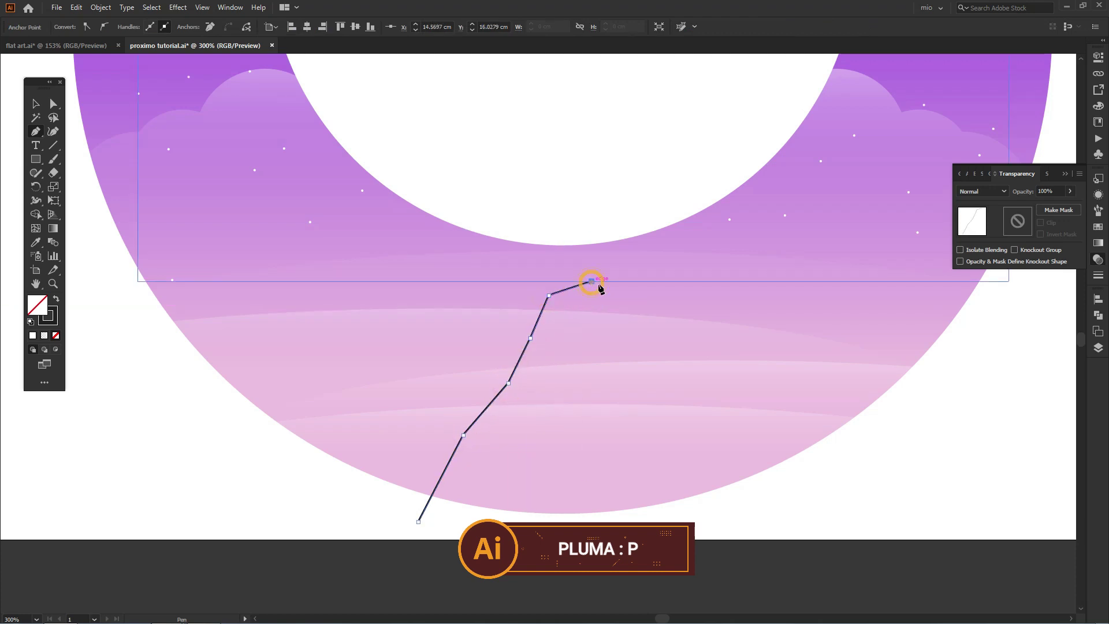
click(624, 294)
click(647, 292)
click(667, 299)
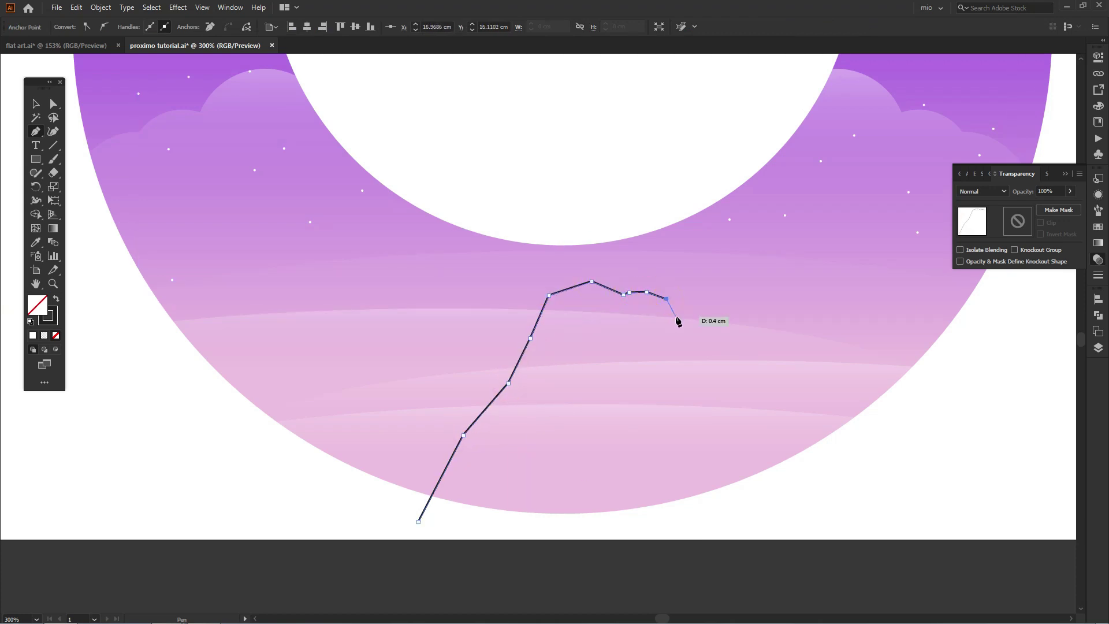
- Continue the rock outline down a jagged right slope with a small ledge and close it along the base
click(687, 379)
click(683, 409)
click(705, 413)
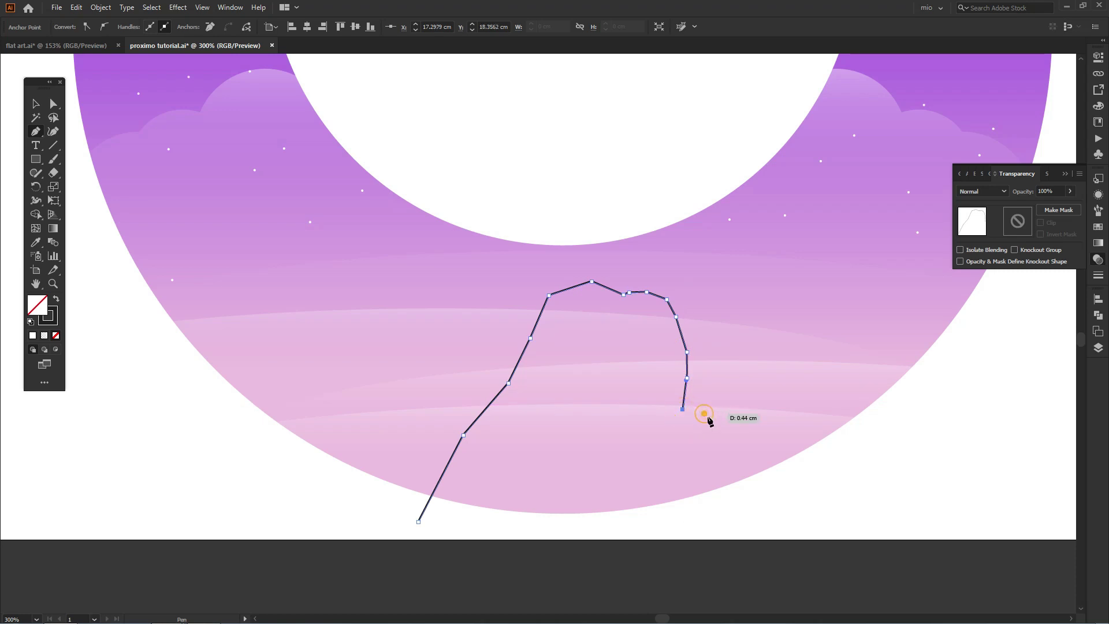
click(716, 434)
click(719, 454)
click(741, 479)
click(757, 508)
click(756, 527)
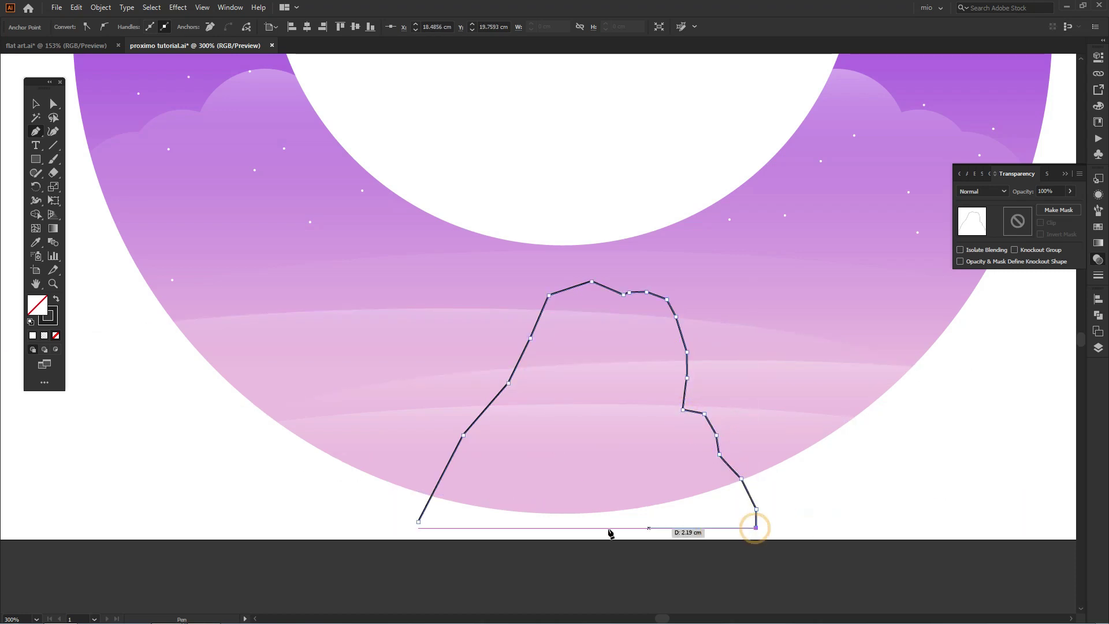
click(513, 523)
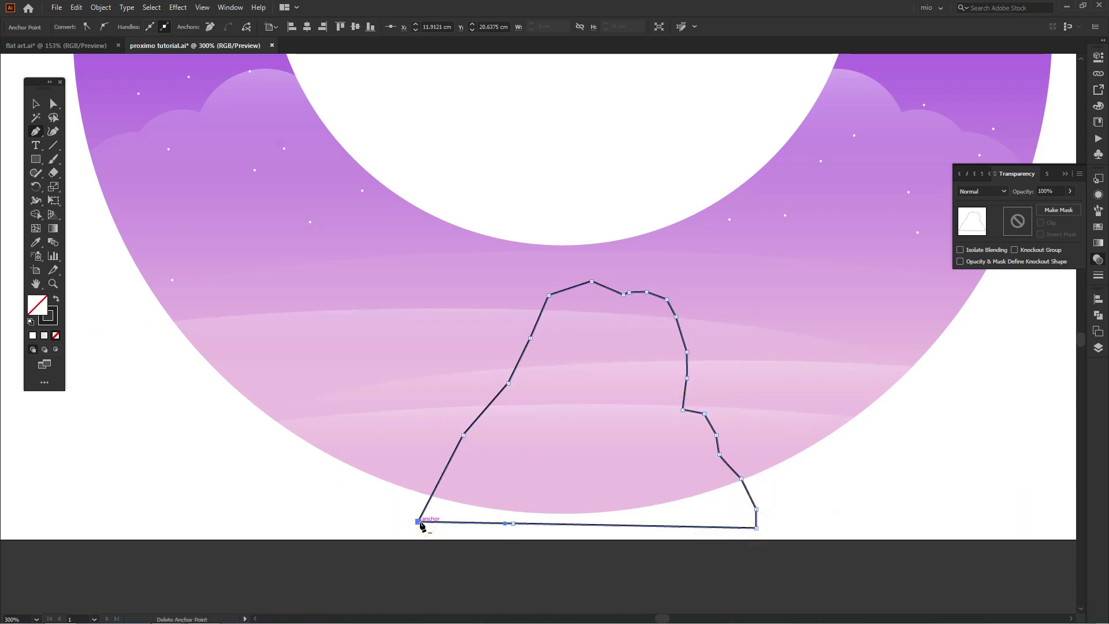
- Delete surplus anchor points on the rock's right slope and reposition the remaining ones into a steadier incline
click(667, 298)
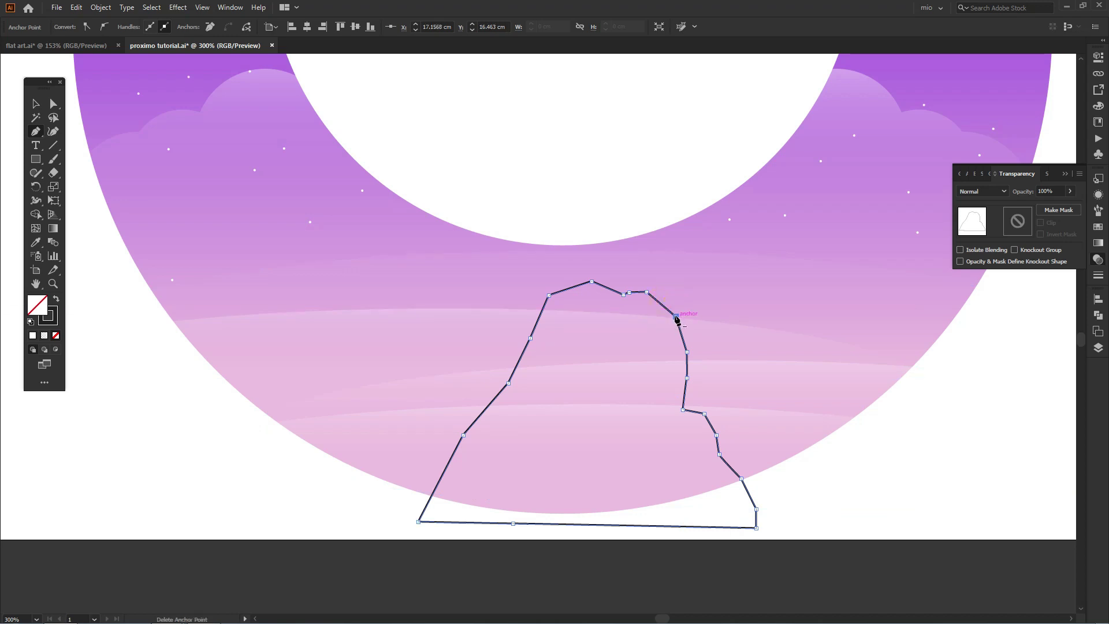
click(683, 409)
key(space)
drag(677, 417, 651, 403)
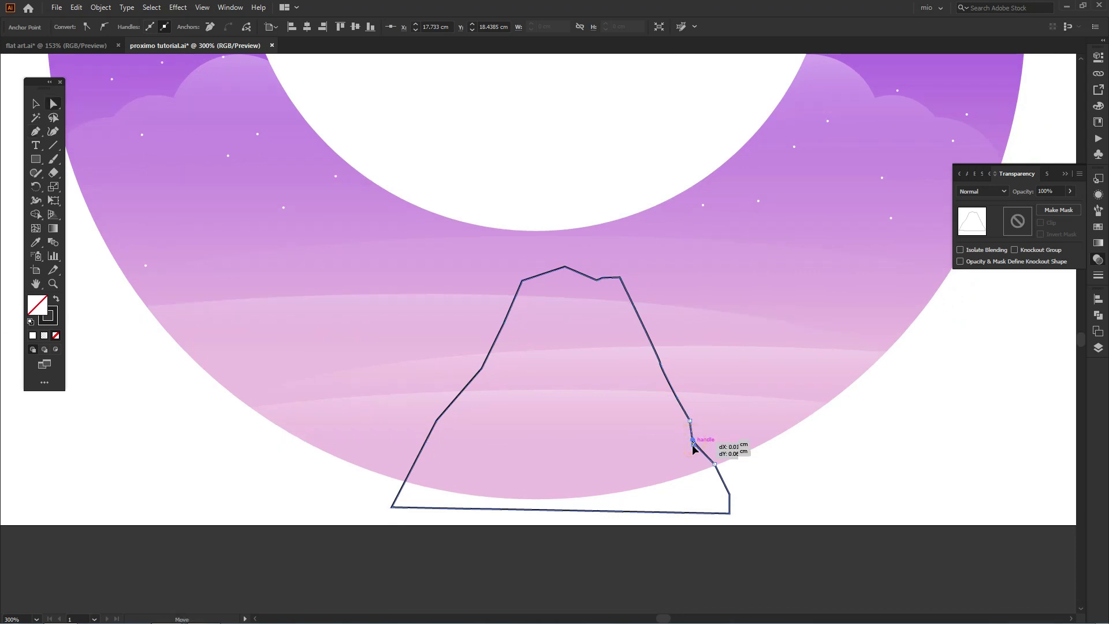
drag(648, 366, 648, 366)
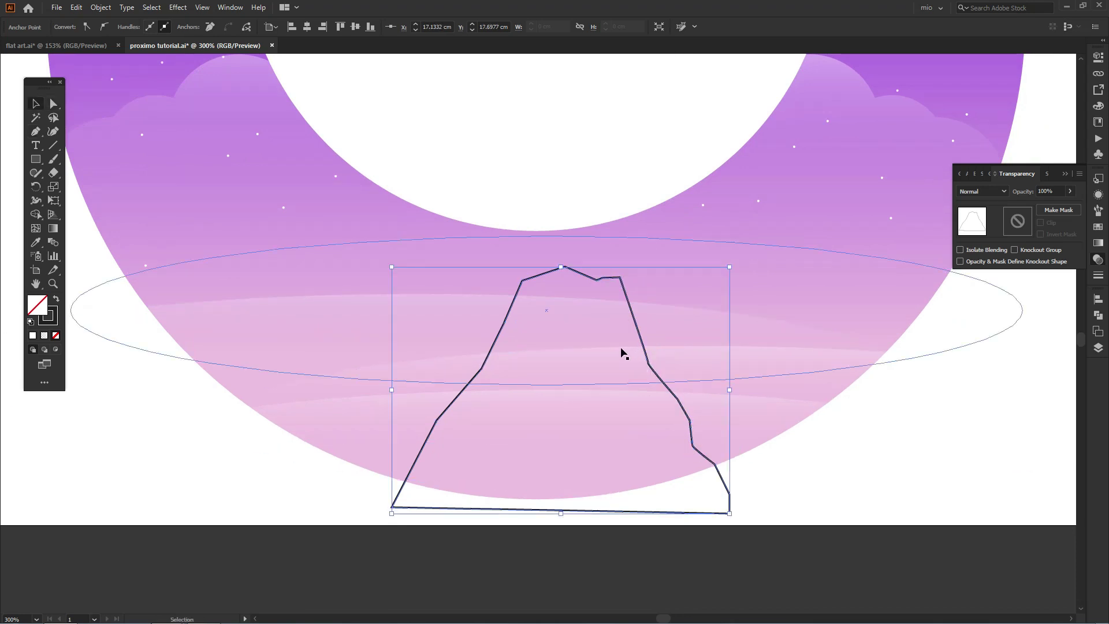
- Flatten the rock's peak by removing the notch point, lowering the top anchor and reshaping the upper right corner
click(621, 279)
drag(625, 295, 624, 291)
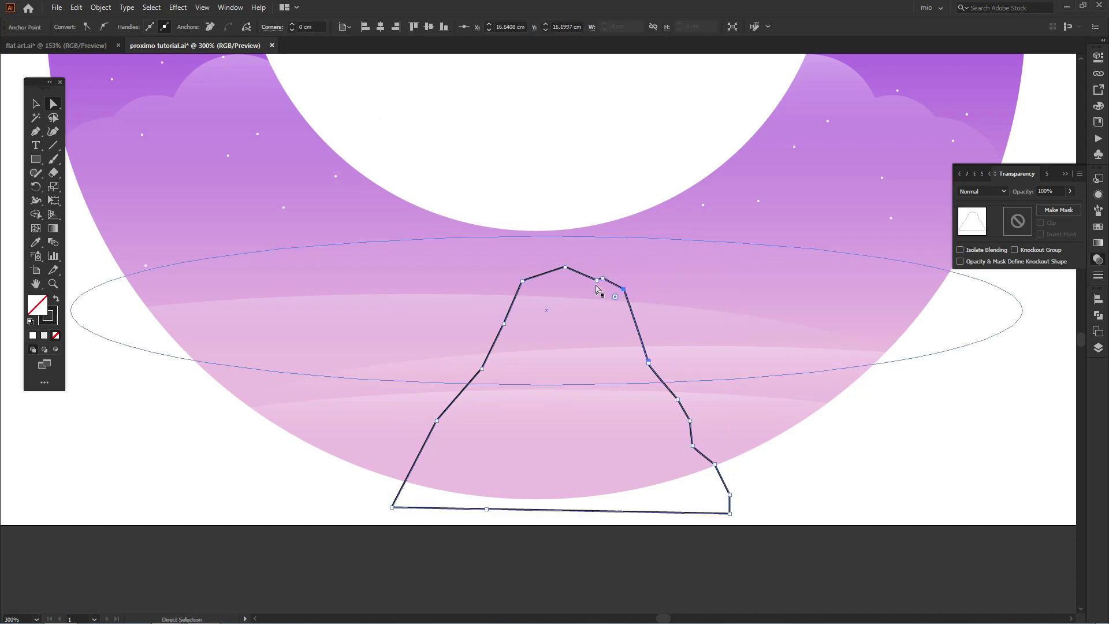
key(p)
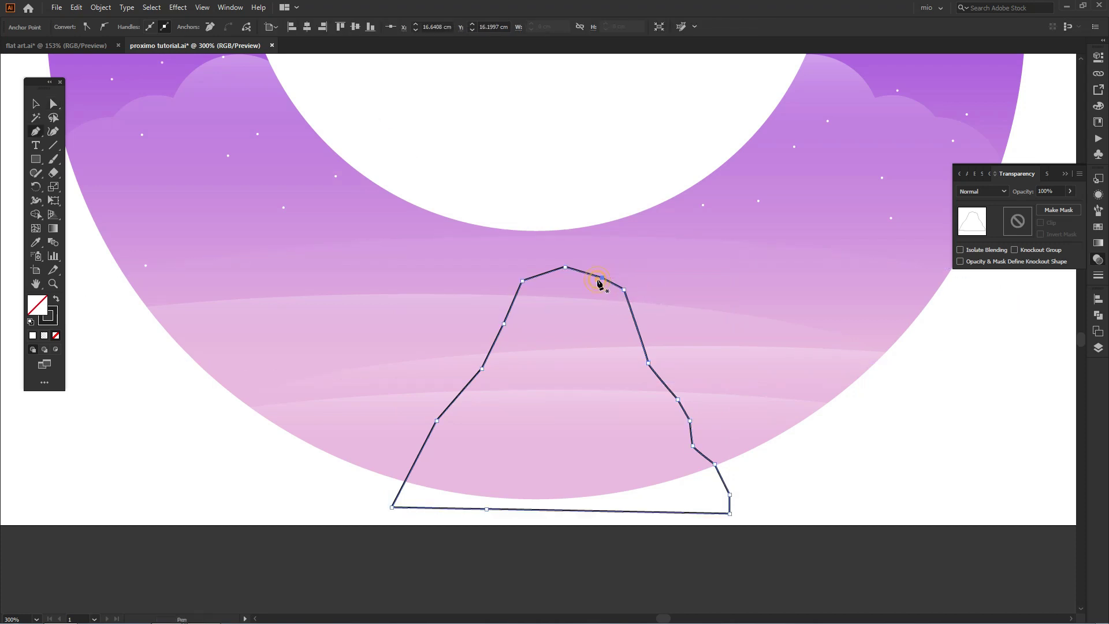
key(a)
drag(537, 300, 571, 307)
click(585, 269)
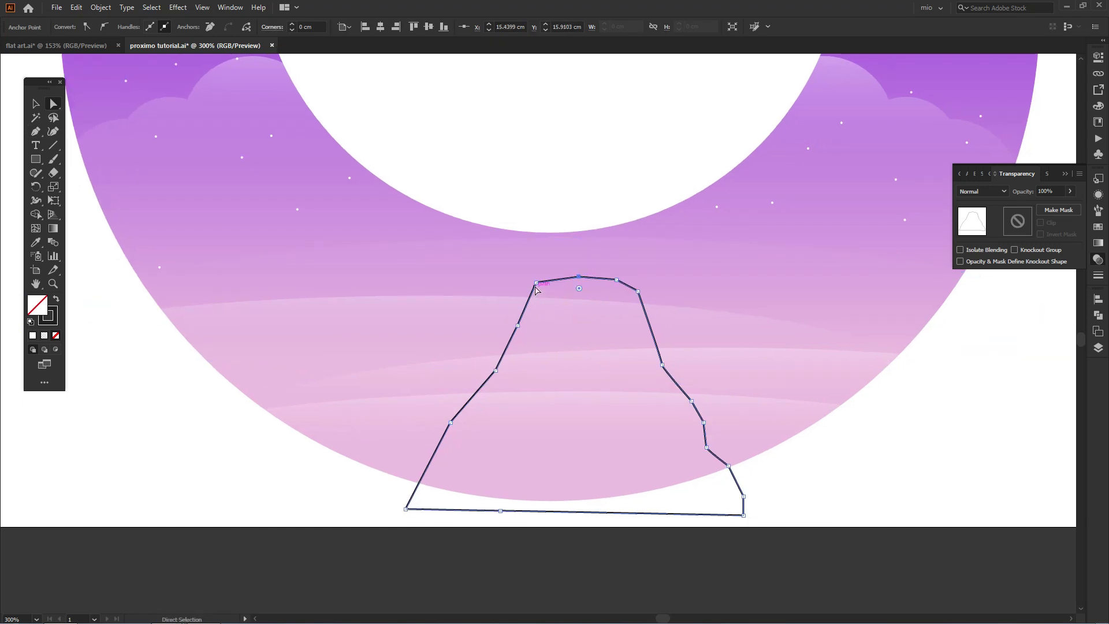
drag(638, 291, 611, 284)
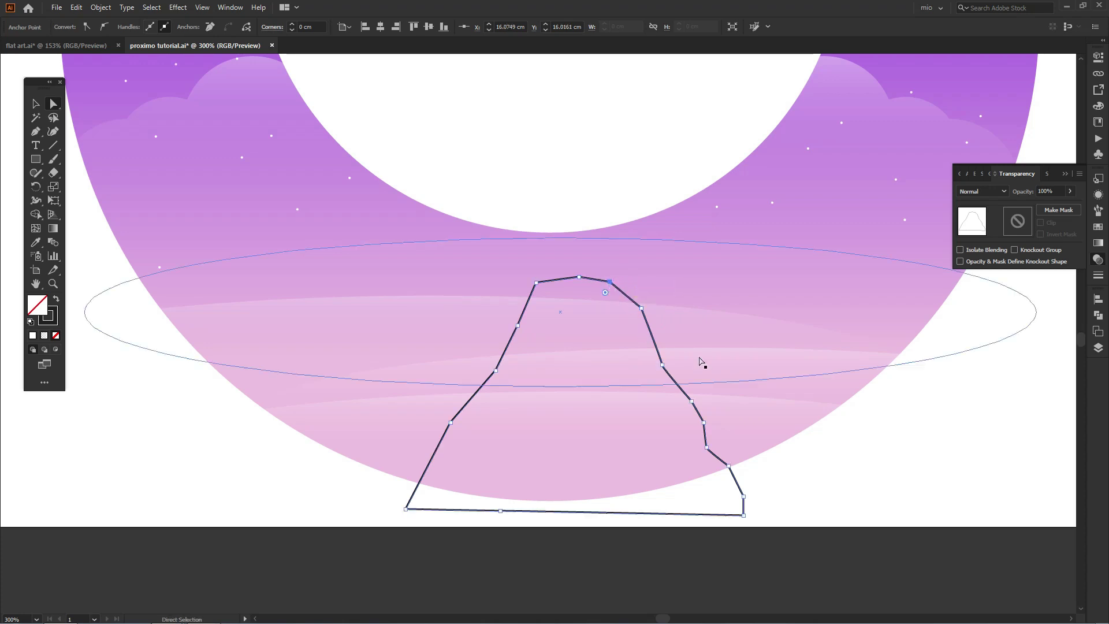
- Fill the black rock outline with the purple-to-pink gradient sampled from the swatch beside the artboard
key(v)
click(966, 408)
key(z)
alt+click(512, 305)
drag(495, 307, 571, 284)
key(v)
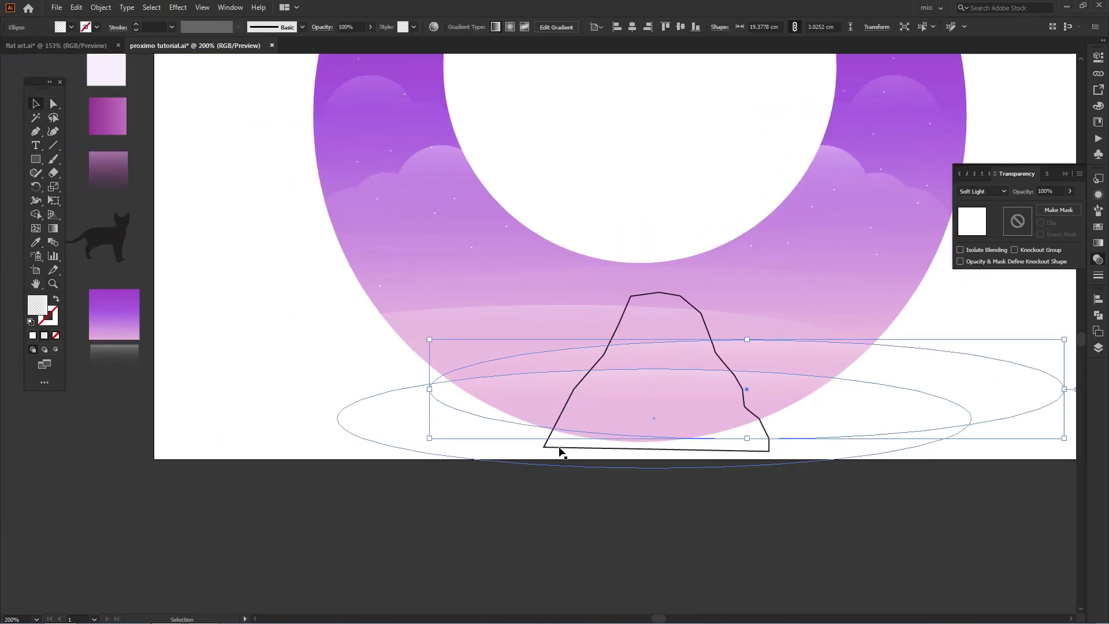
click(559, 448)
drag(333, 376, 407, 427)
key(i)
drag(270, 292, 289, 324)
click(209, 189)
drag(499, 349, 371, 315)
drag(559, 351, 547, 350)
key(z)
click(575, 364)
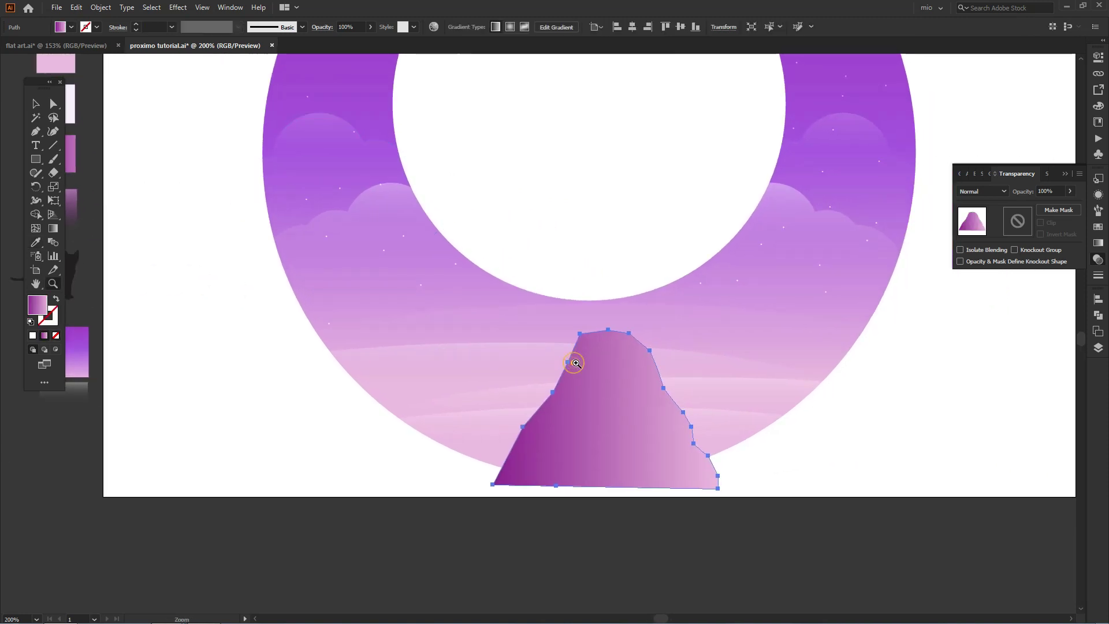
- Redirect the rock's gradient vertically, from dark purple near the base to light pink above the peak
key(g)
drag(596, 501, 595, 296)
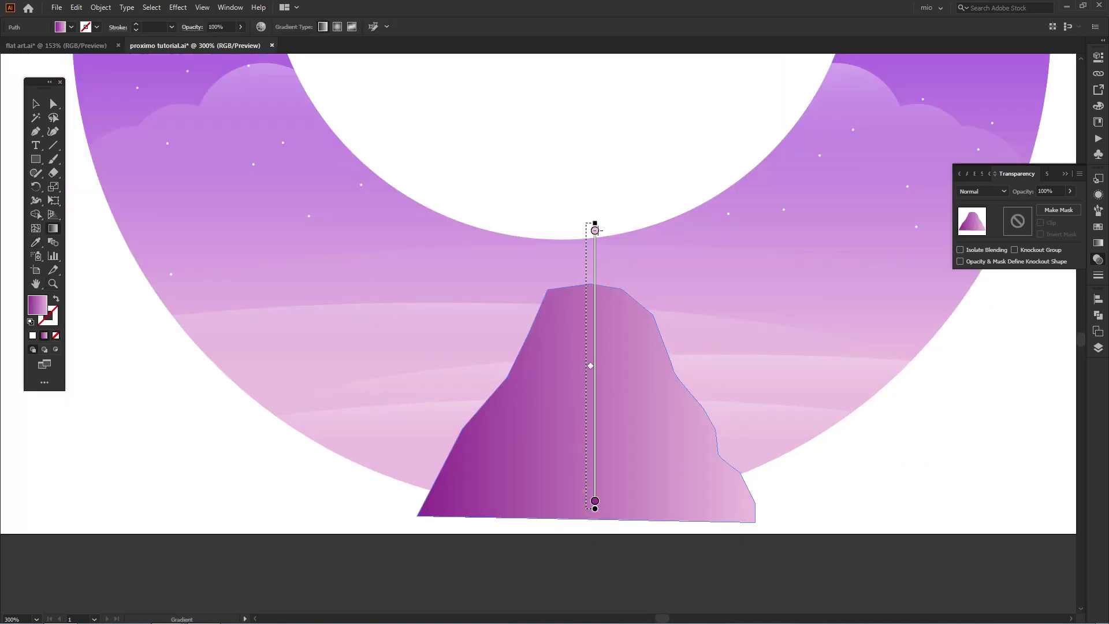
drag(595, 230, 595, 231)
drag(589, 322, 592, 293)
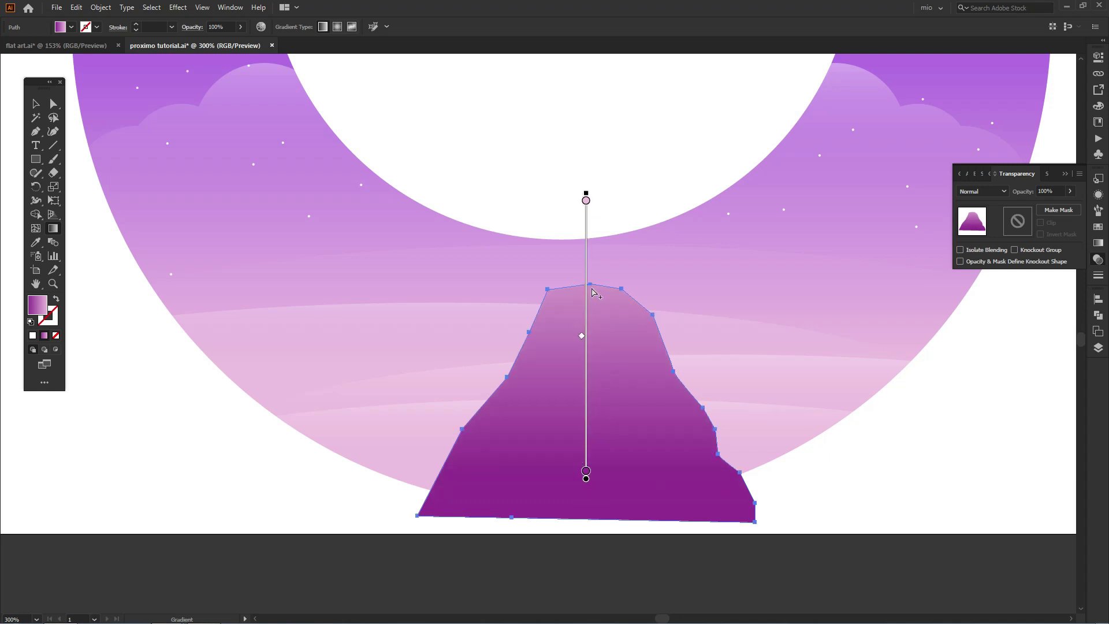
key(v)
- Move the black cat silhouette from beside the artboard onto the rock's peak
ctrl+alt+click(527, 323)
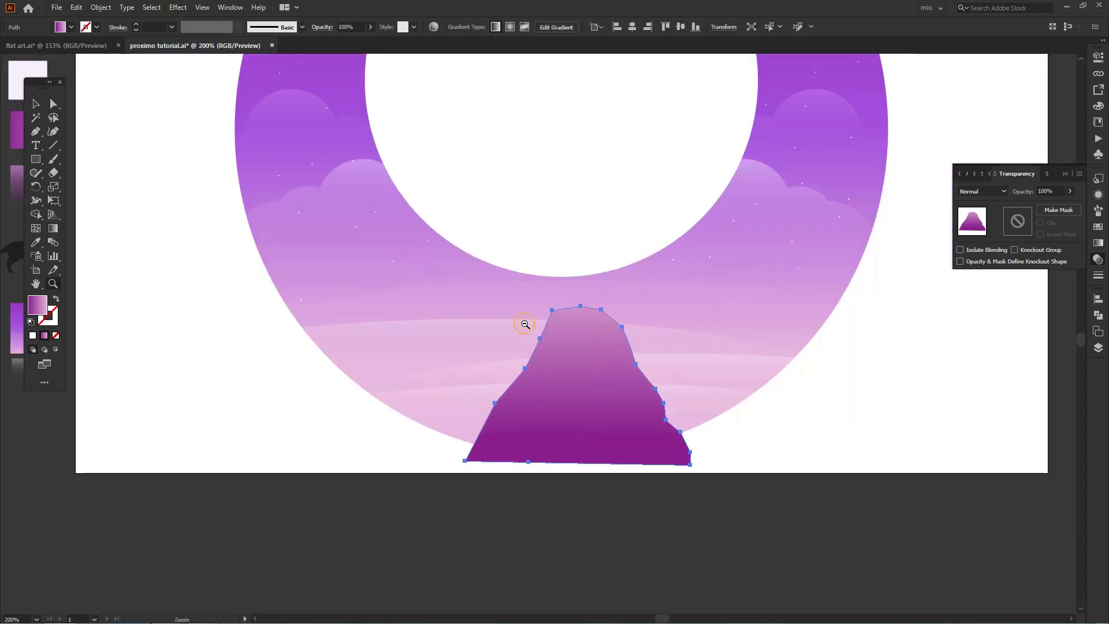
ctrl+alt+click(525, 324)
drag(521, 324, 545, 343)
click(299, 354)
drag(305, 316, 303, 330)
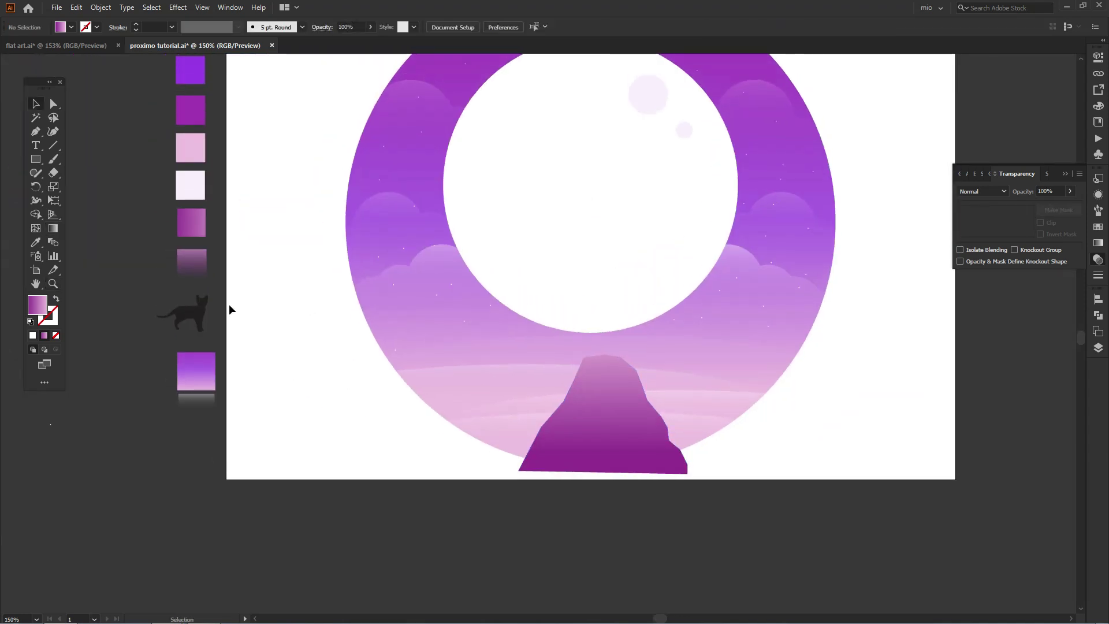
drag(203, 309, 613, 344)
ctrl+click(569, 354)
ctrl+click(566, 355)
- Fill the cat silhouette with the purple gradient sampled from the rock
key(i)
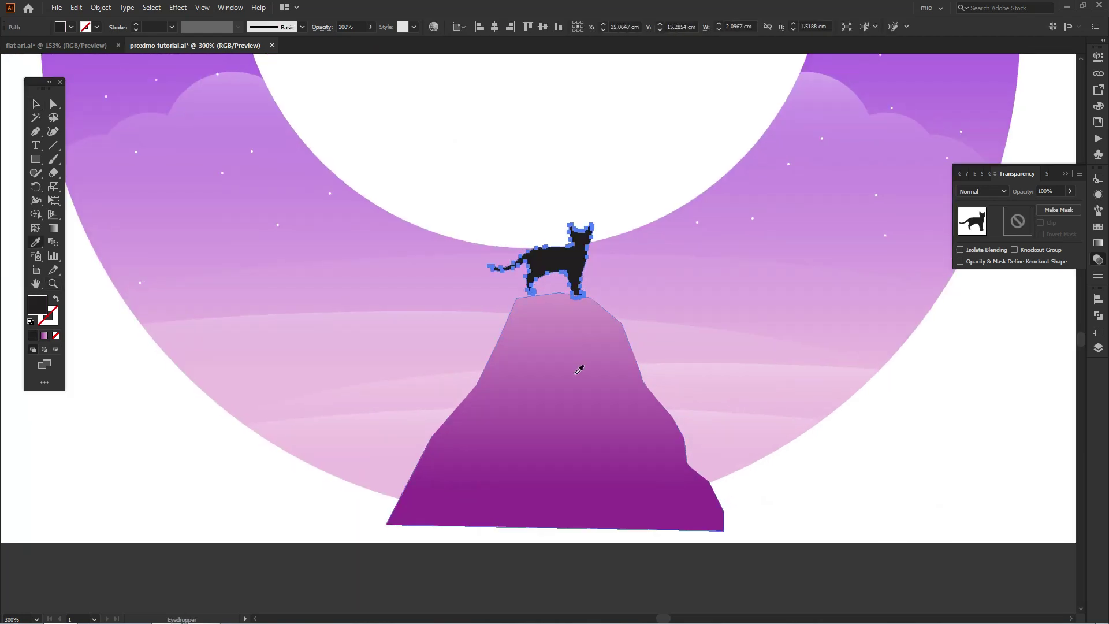
click(623, 488)
ctrl+click(563, 309)
ctrl+click(562, 311)
drag(537, 315, 558, 323)
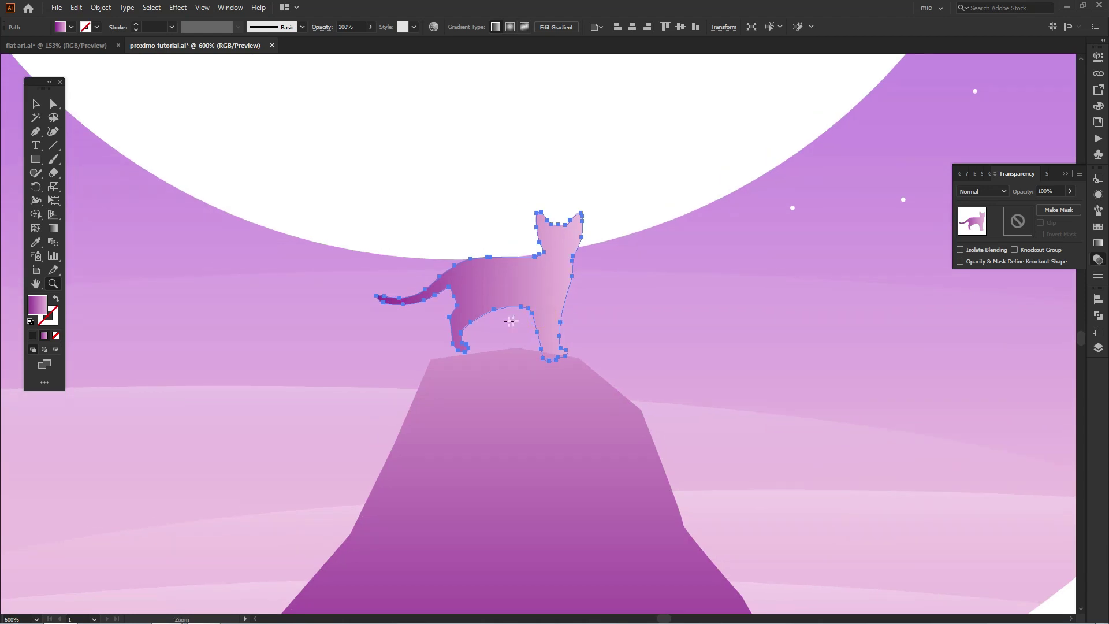
- Redirect the cat's gradient upwards, from dark purple at the feet to light pink at the ears, and deselect it
key(g)
mouse_move(517, 355)
mouse_down()
mouse_move(518, 237)
mouse_move(478, 226)
mouse_move(478, 239)
mouse_up()
ctrl+alt+click(510, 293)
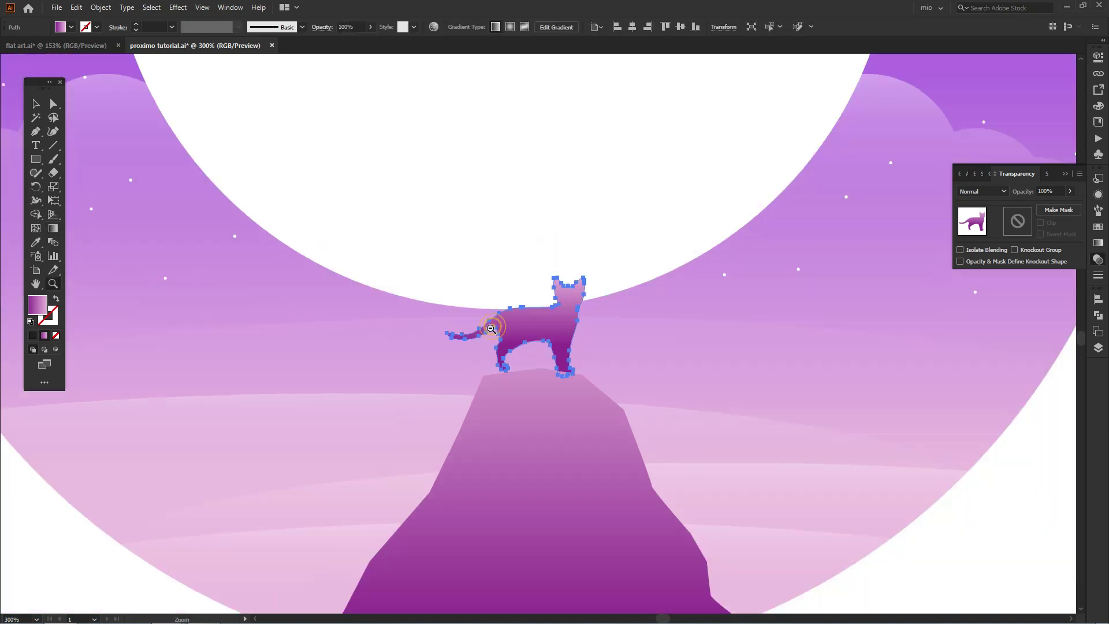
ctrl+alt+click(494, 327)
ctrl+alt+click(495, 327)
key(v)
click(238, 387)
drag(312, 400, 266, 397)
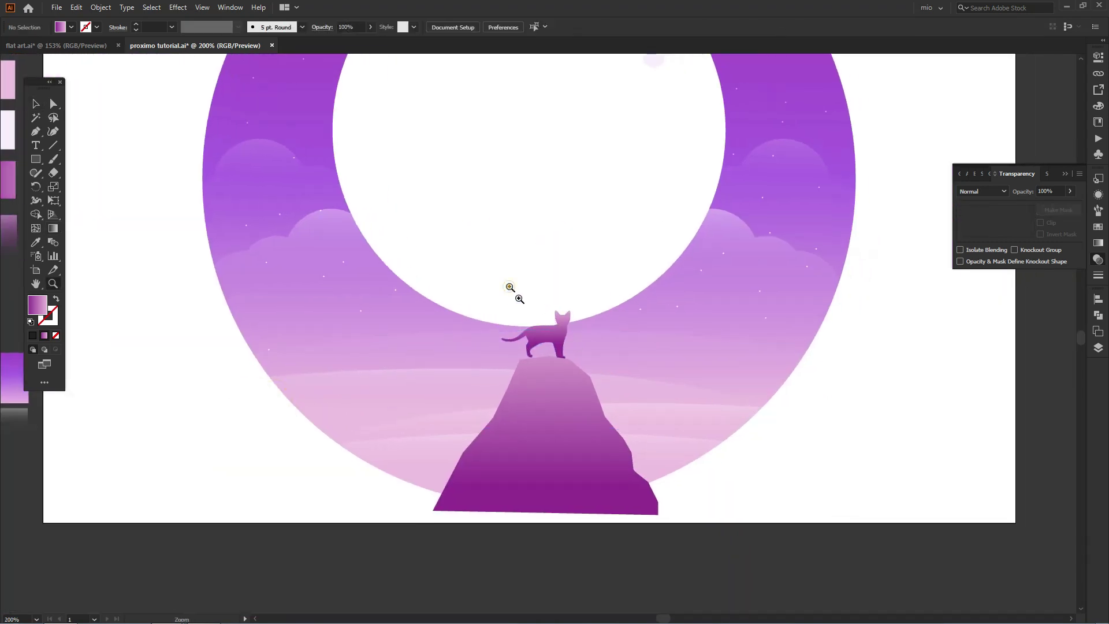
- Shift the cat slightly down so its paws sit behind the rock's top edge
drag(492, 270, 597, 328)
ctrl+click(522, 361)
drag(529, 289, 533, 299)
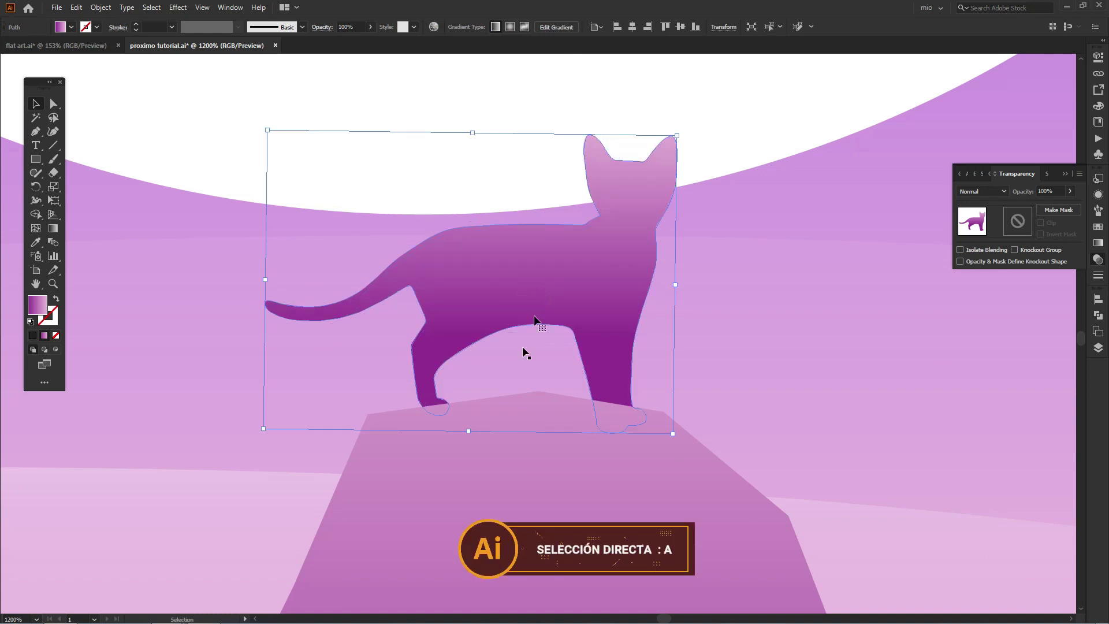
drag(531, 478, 566, 413)
- Lower the two outer corner anchors of the rock's top so the cat's paws stand clear of the edge
key(a)
click(608, 413)
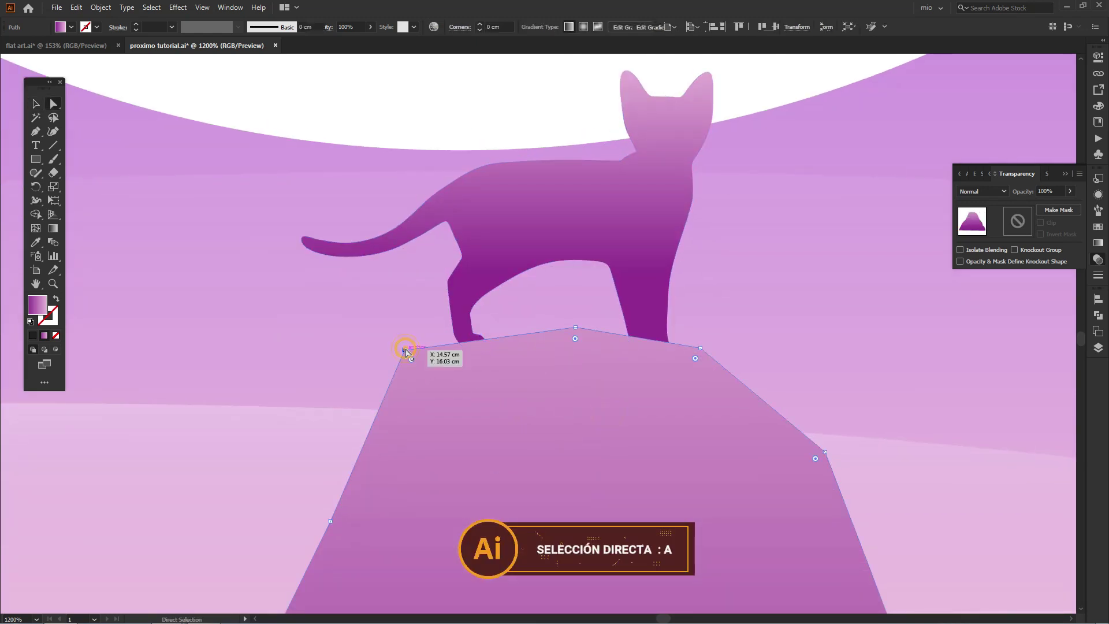
drag(406, 352, 396, 354)
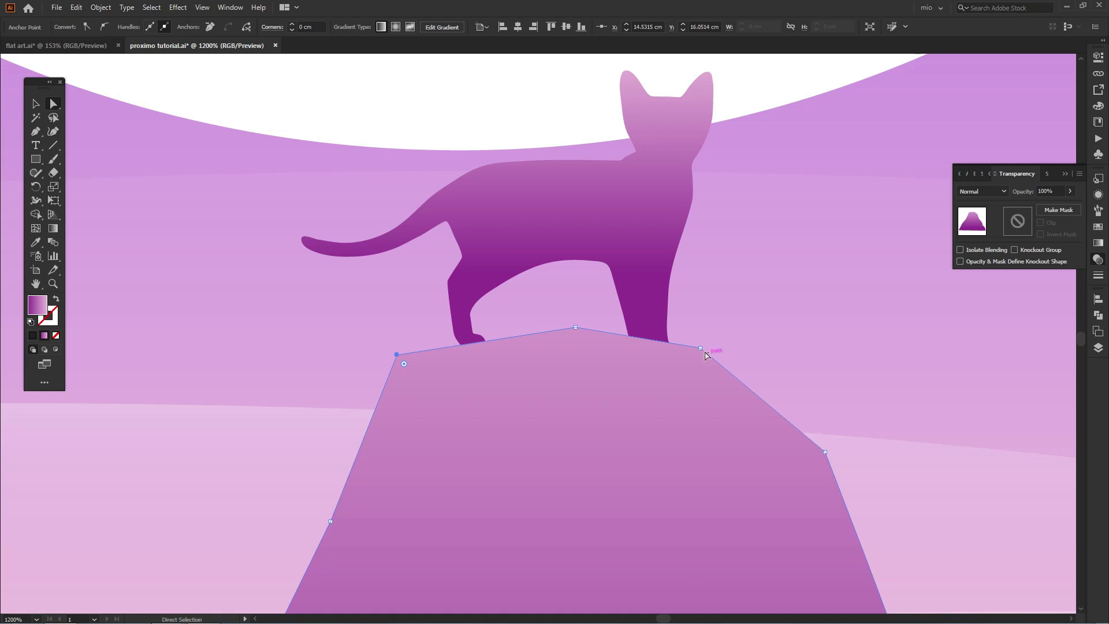
drag(702, 356, 705, 357)
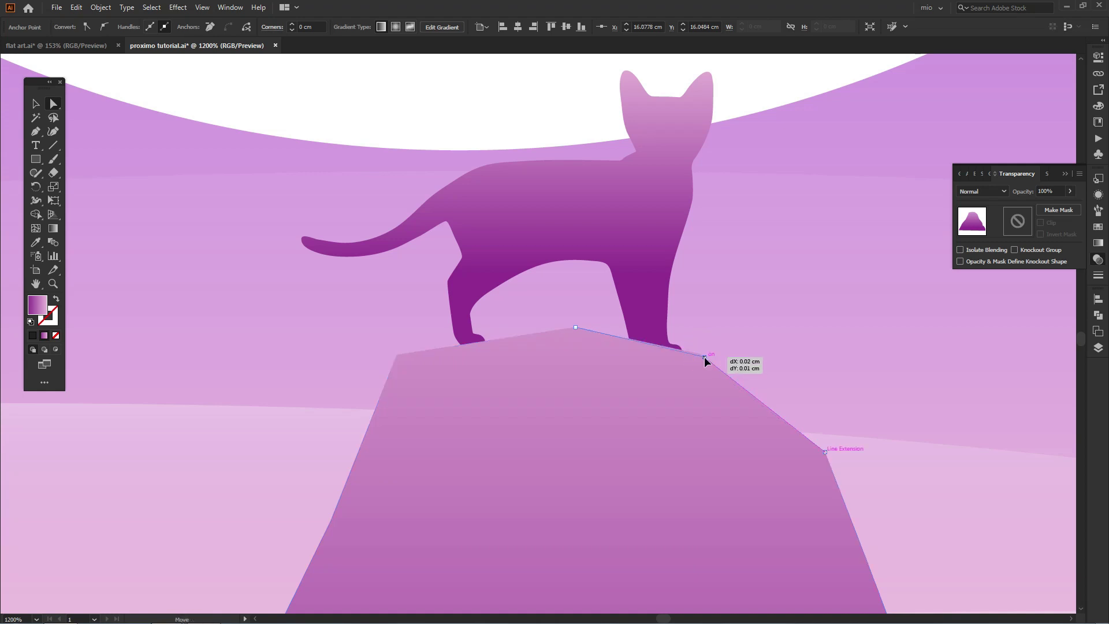
- Move the upper anchor on the rock's left slope outward from the line to the peak corner and deselect the rock
scroll(577, 363, down, 3)
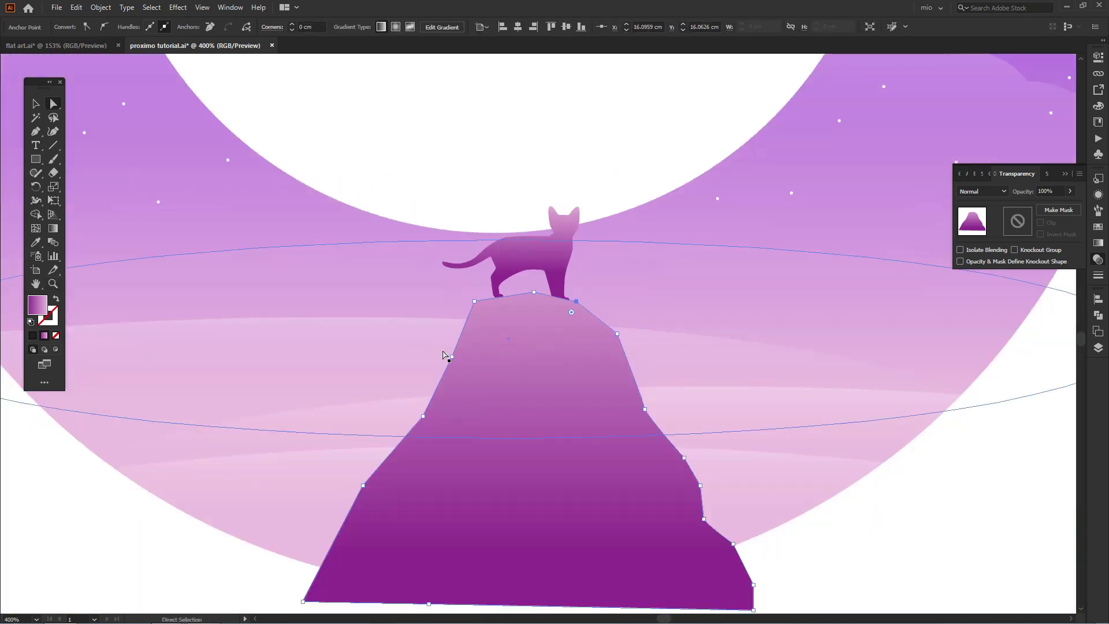
drag(462, 351, 464, 352)
ctrl+alt+click(507, 329)
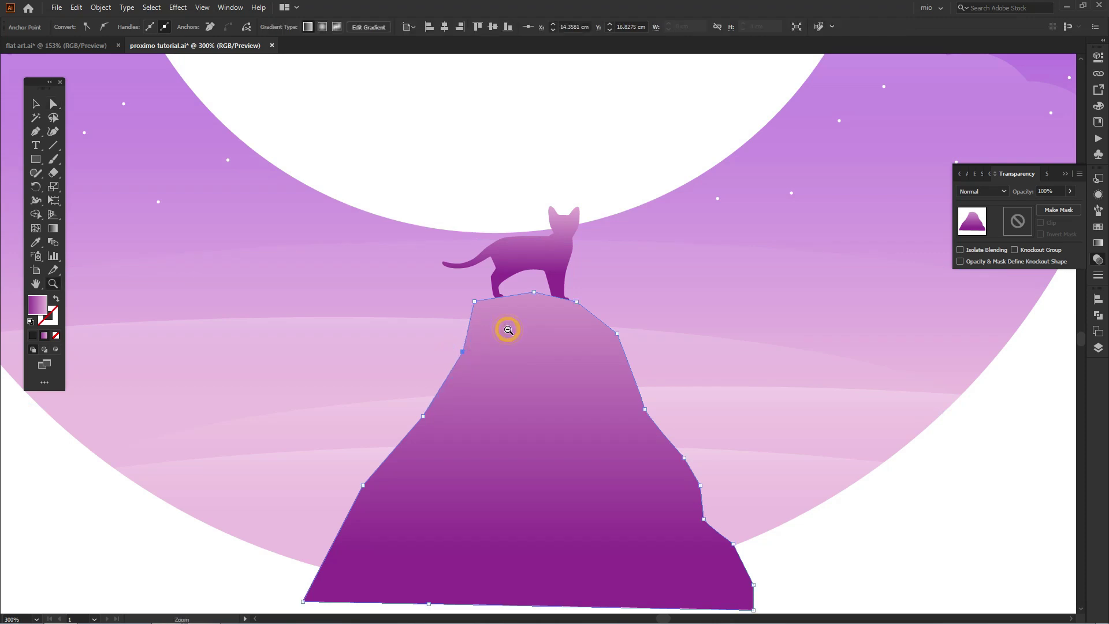
ctrl+alt+click(507, 330)
key(v)
click(217, 401)
key(ctrl+0)
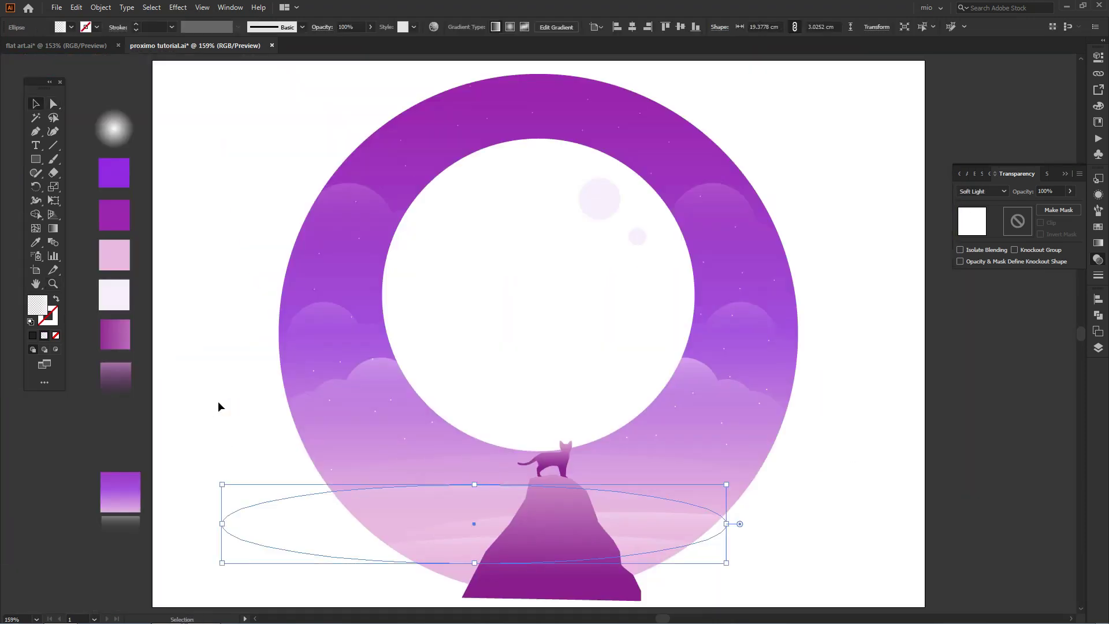
click(813, 456)
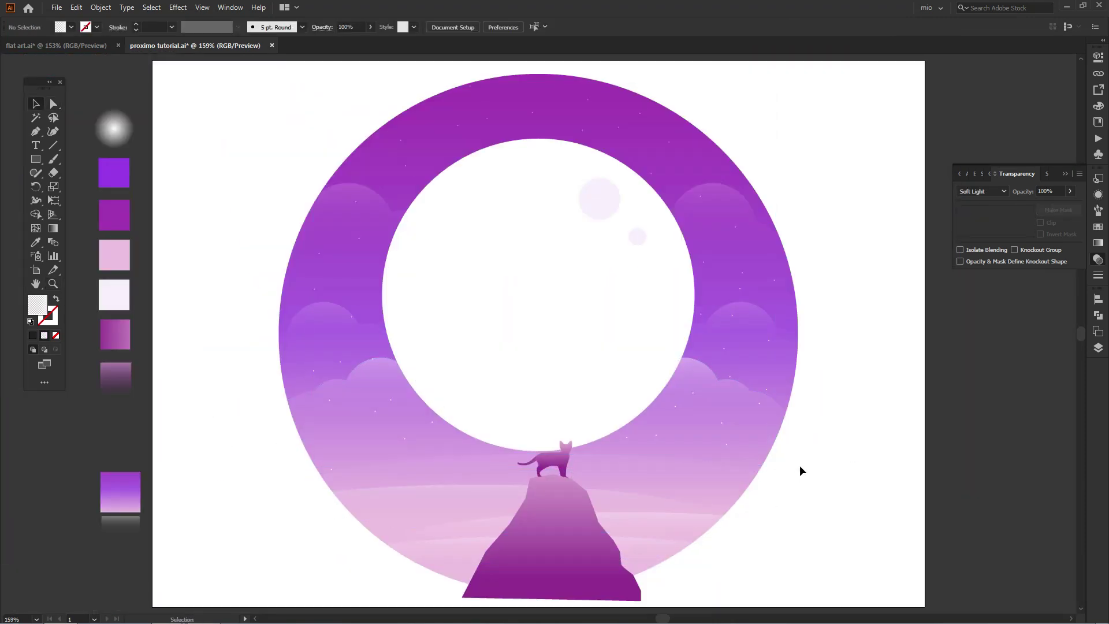
- Move the white moon and its craters slightly down towards the cat
click(610, 305)
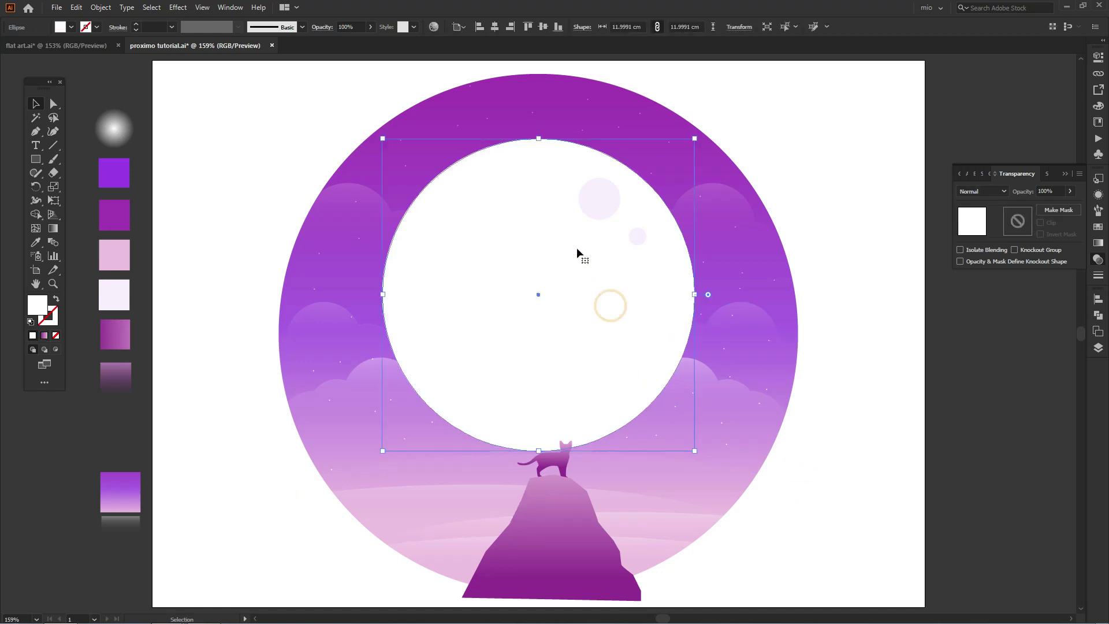
shift+click(592, 209)
drag(578, 234, 580, 253)
- Add an anchor point to the rock's top edge and position it under the cat's rear paw
key(space)
drag(589, 322, 594, 253)
key(z)
drag(455, 310, 619, 467)
click(585, 351)
click(532, 404)
key(a)
click(513, 385)
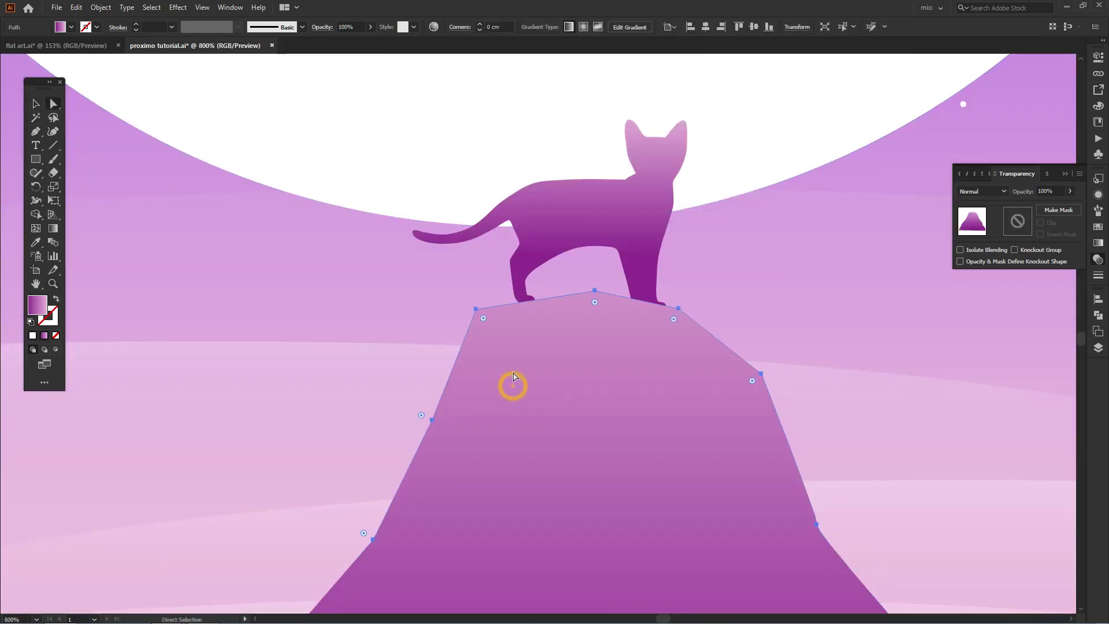
key(p)
click(551, 299)
key(a)
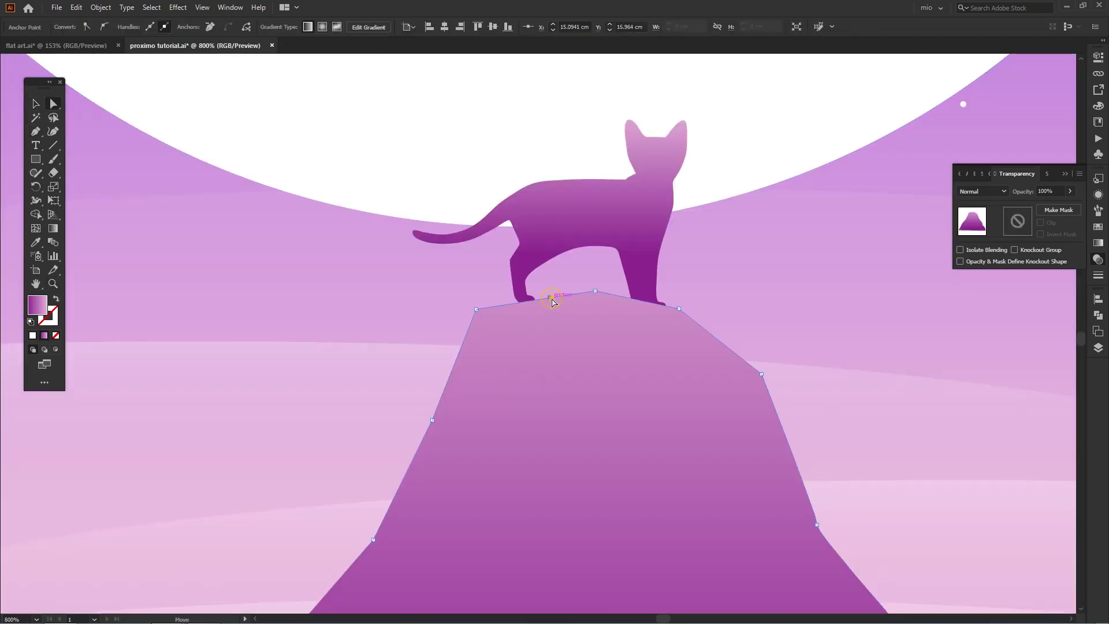
drag(530, 301, 529, 299)
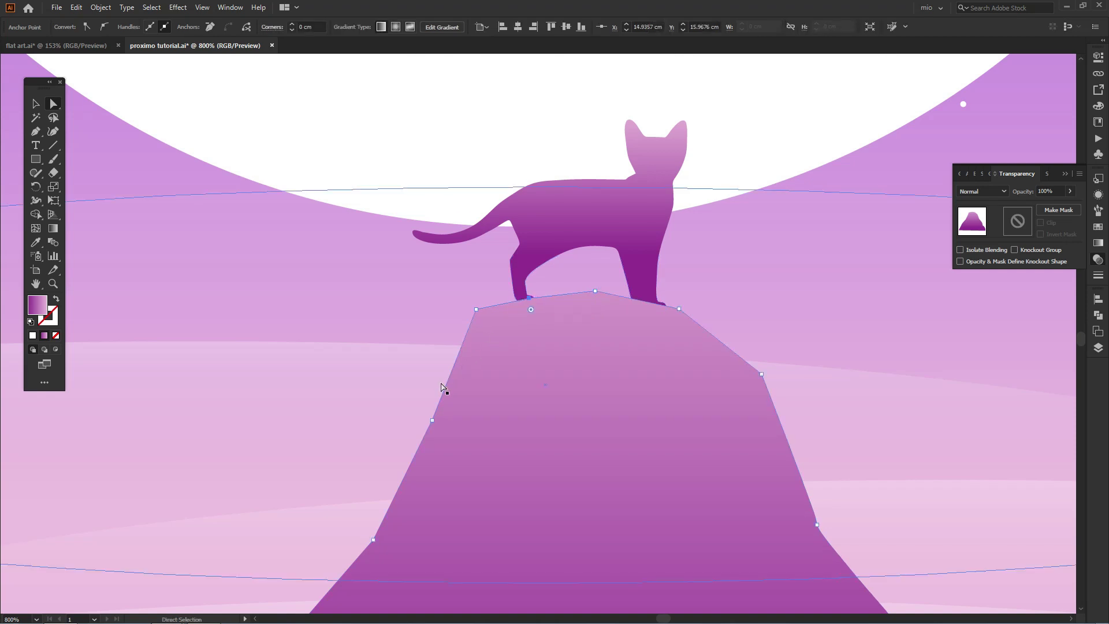
- Pull the upper anchor of the rock's left slope slightly inward and up, and deselect the rock
drag(432, 420, 447, 410)
drag(527, 393, 527, 357)
drag(584, 396, 564, 362)
ctrl+alt+click(562, 359)
ctrl+alt+click(562, 359)
ctrl+alt+click(562, 358)
key(v)
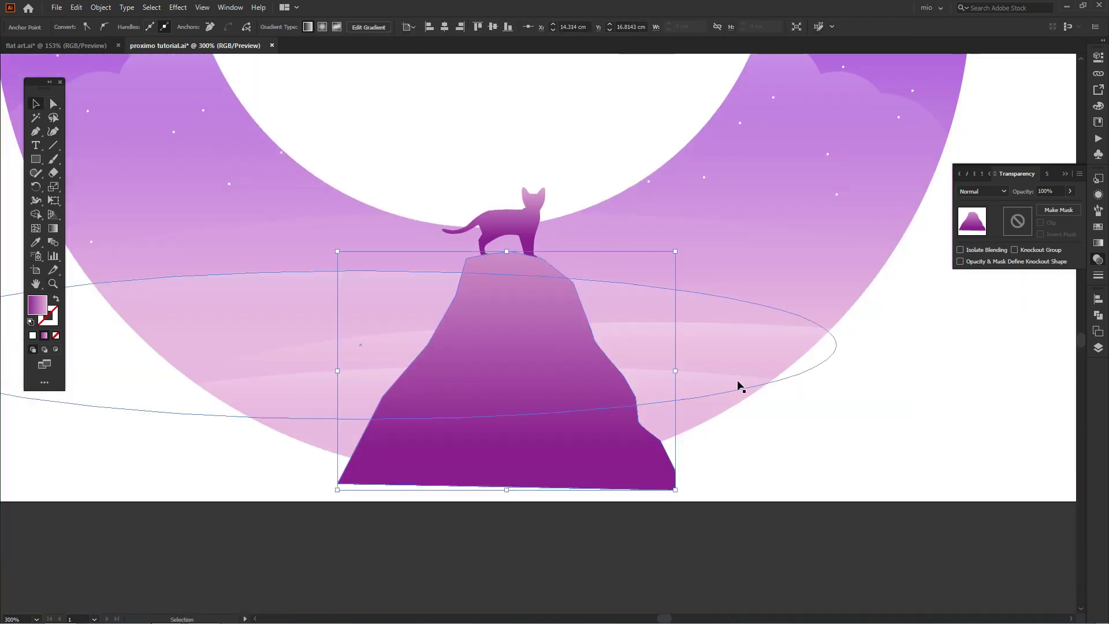
click(916, 311)
key(ctrl+0)
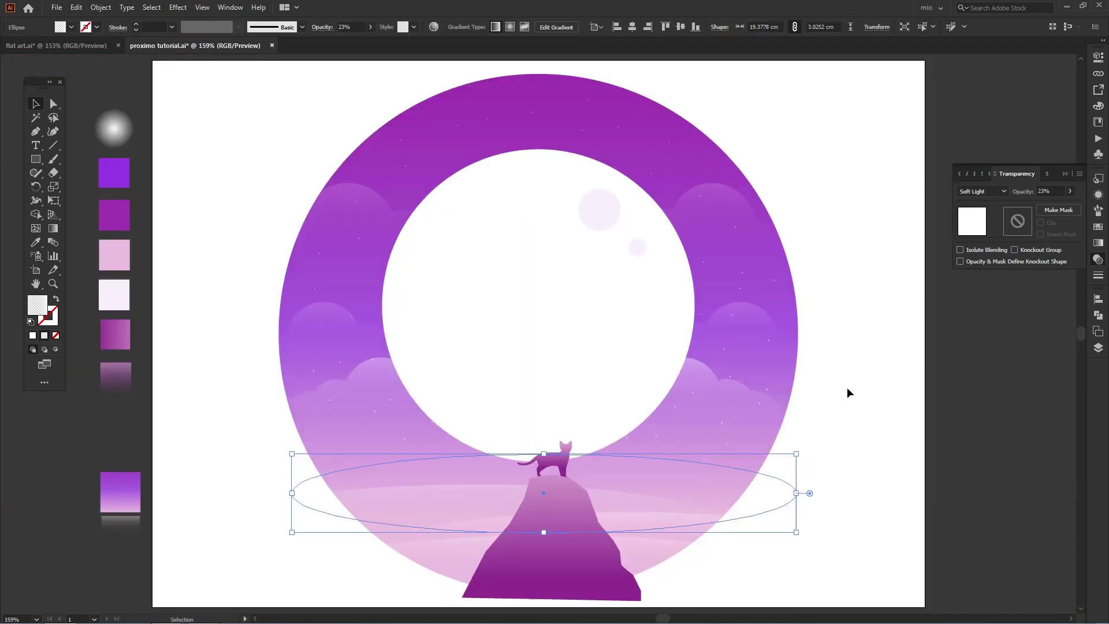
click(815, 439)
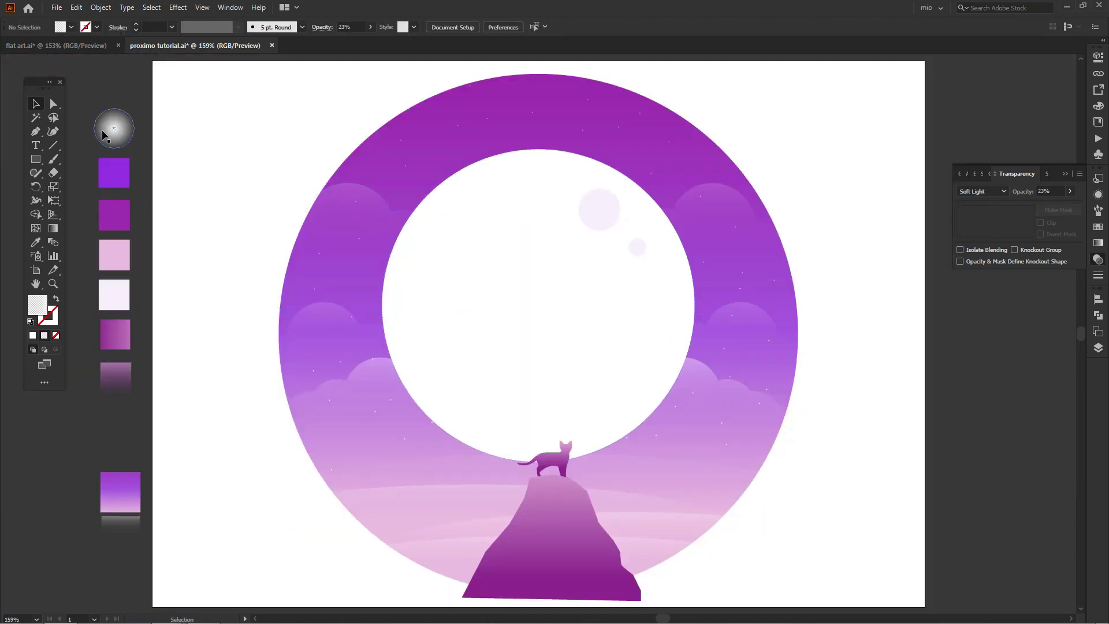
- Place the radial glow circle over the moon, enlarge it to about 15.08 cm and bring it to the front
drag(113, 128, 572, 334)
drag(564, 284, 820, 111)
right_click(651, 189)
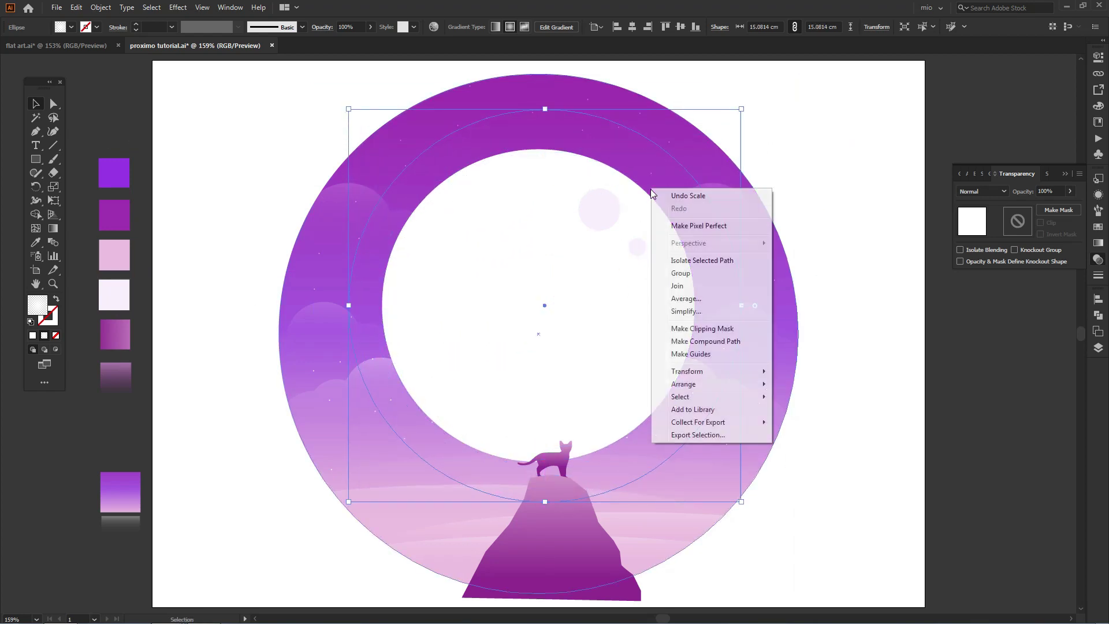
mouse_move(682, 384)
click(643, 384)
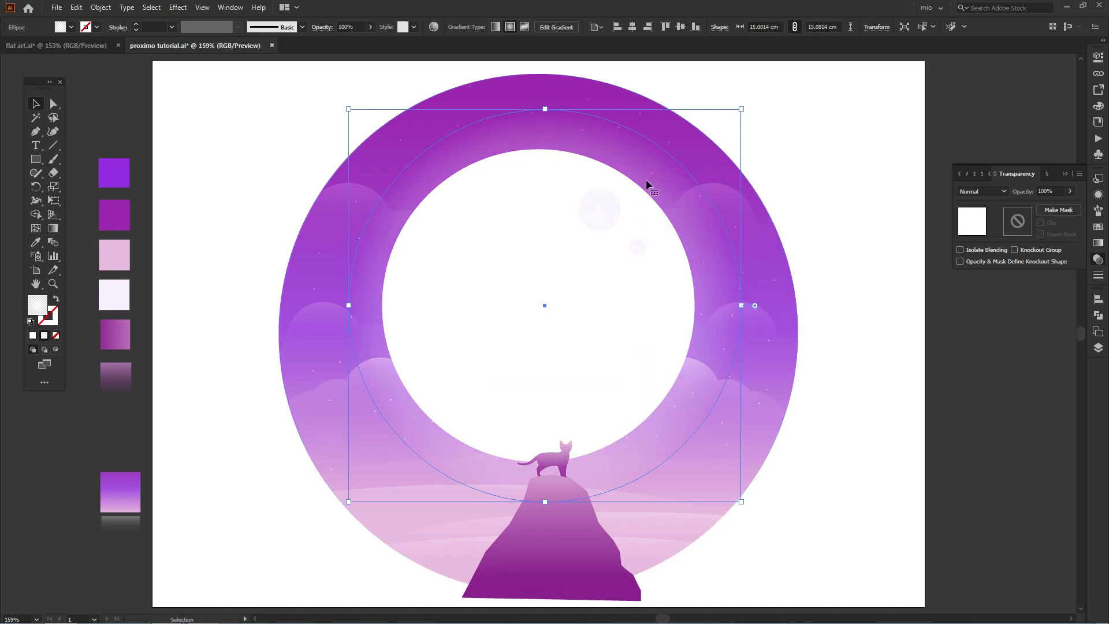
- Enlarge the glow circle to about 15.57 cm and adjust its horizontal position around the moon
drag(651, 173, 642, 173)
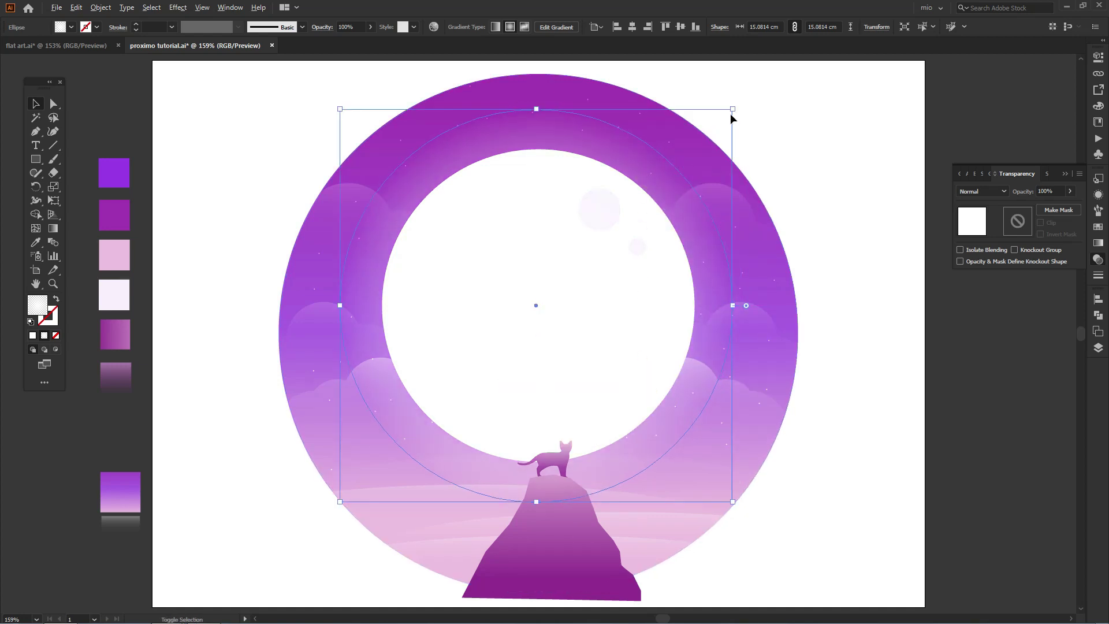
drag(732, 115, 738, 109)
drag(691, 193, 697, 191)
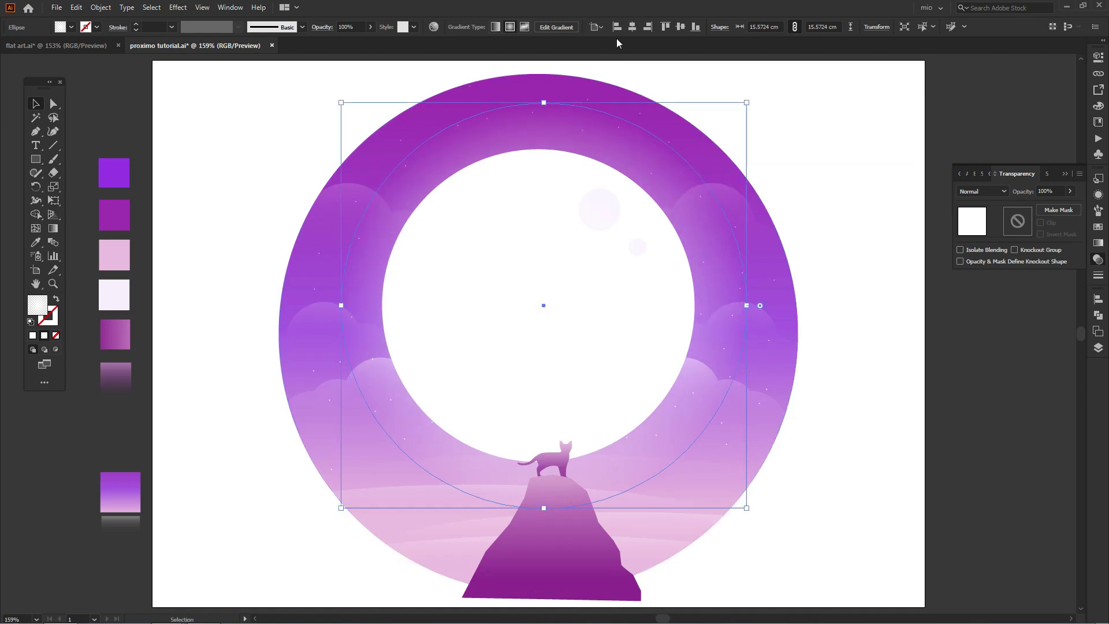
click(631, 27)
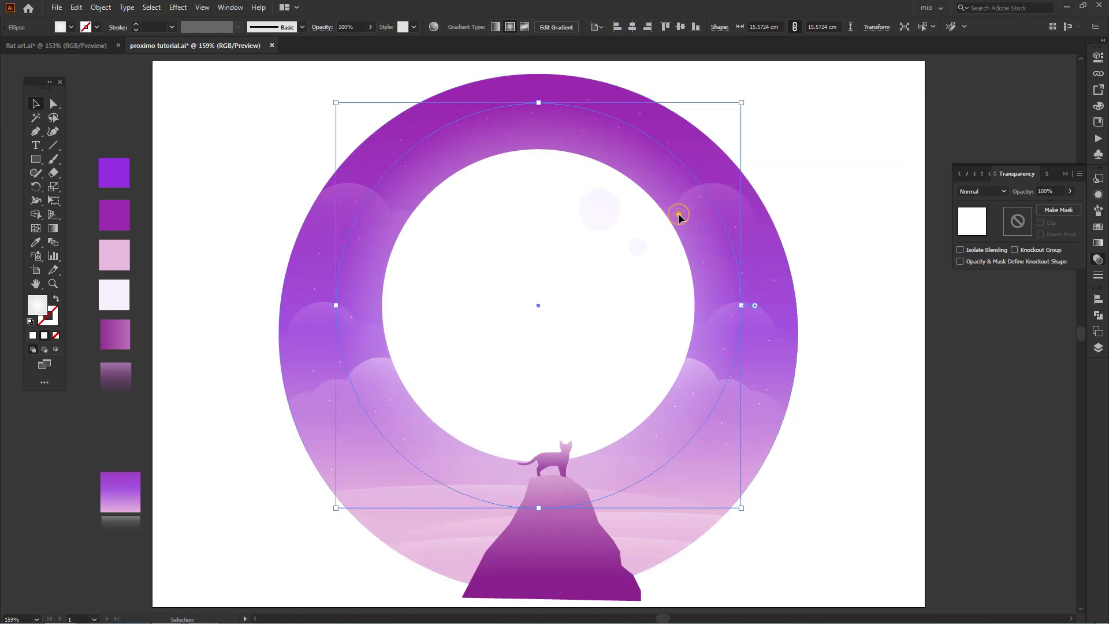
drag(678, 215, 684, 213)
click(831, 296)
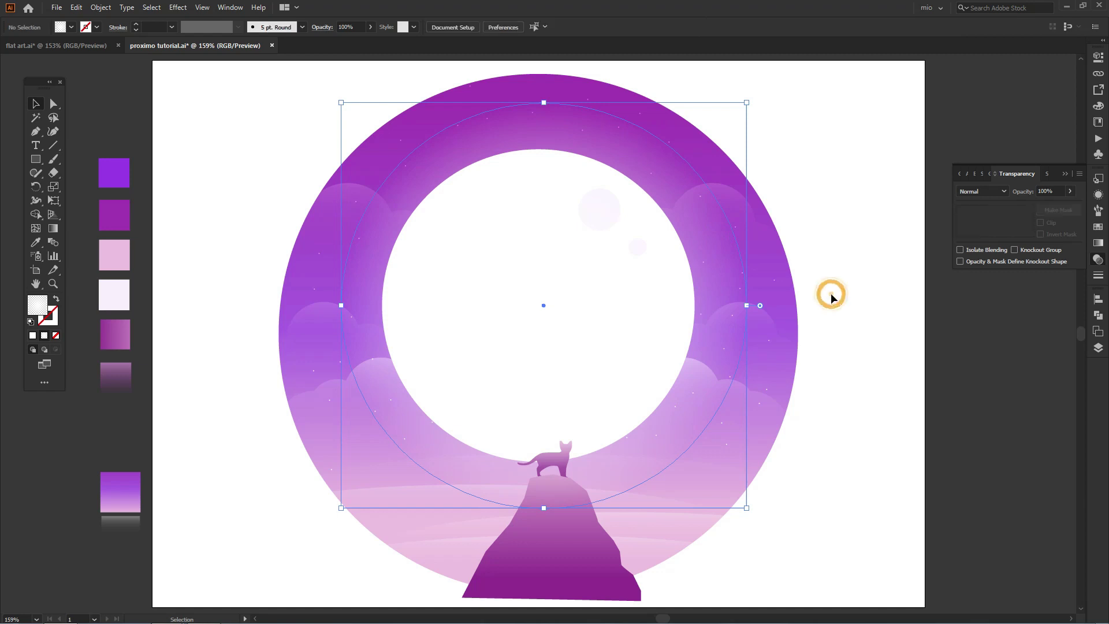
click(823, 447)
- Draw a closed facet with the Pen between the rock's left outline and a jagged inner edge, reaching up to the summit's left corner
drag(755, 495, 789, 447)
key(z)
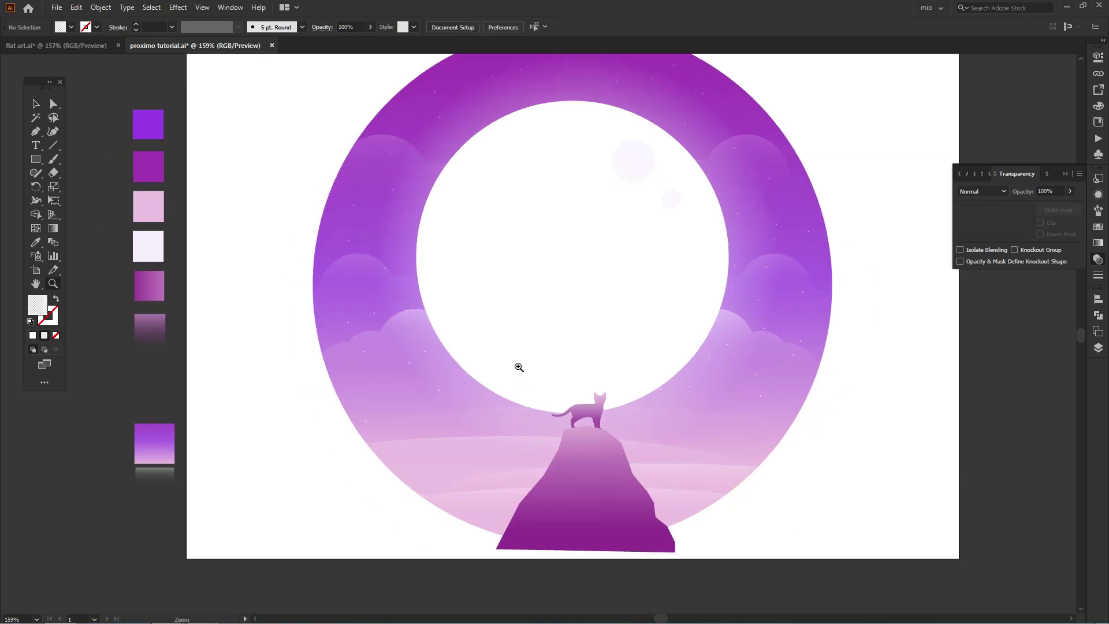
drag(516, 365, 693, 487)
drag(537, 445, 604, 390)
drag(527, 379, 560, 322)
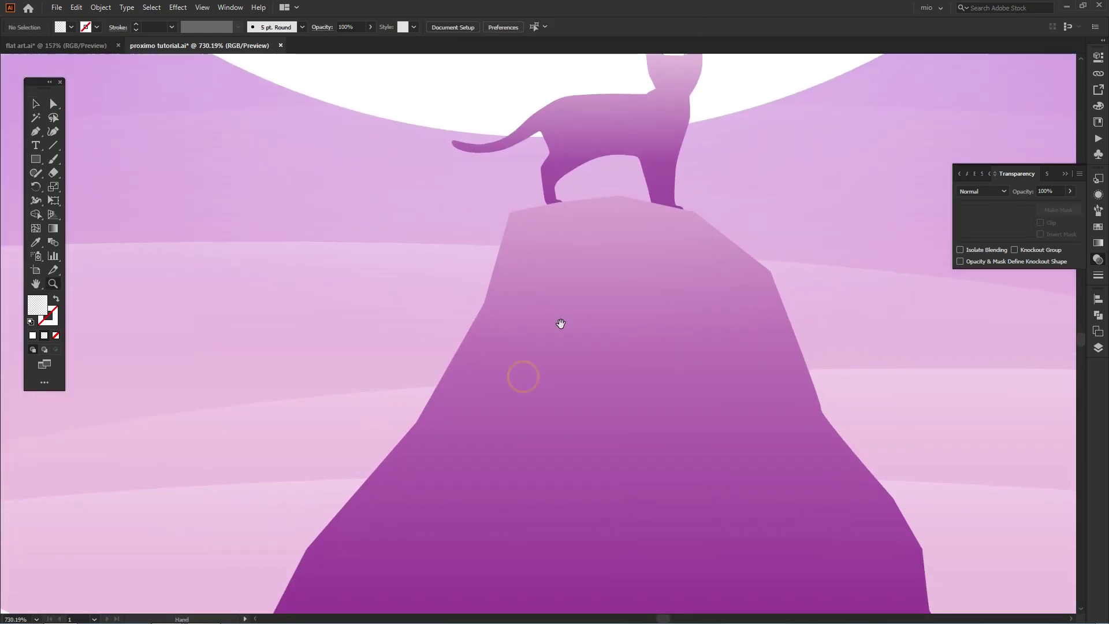
key(p)
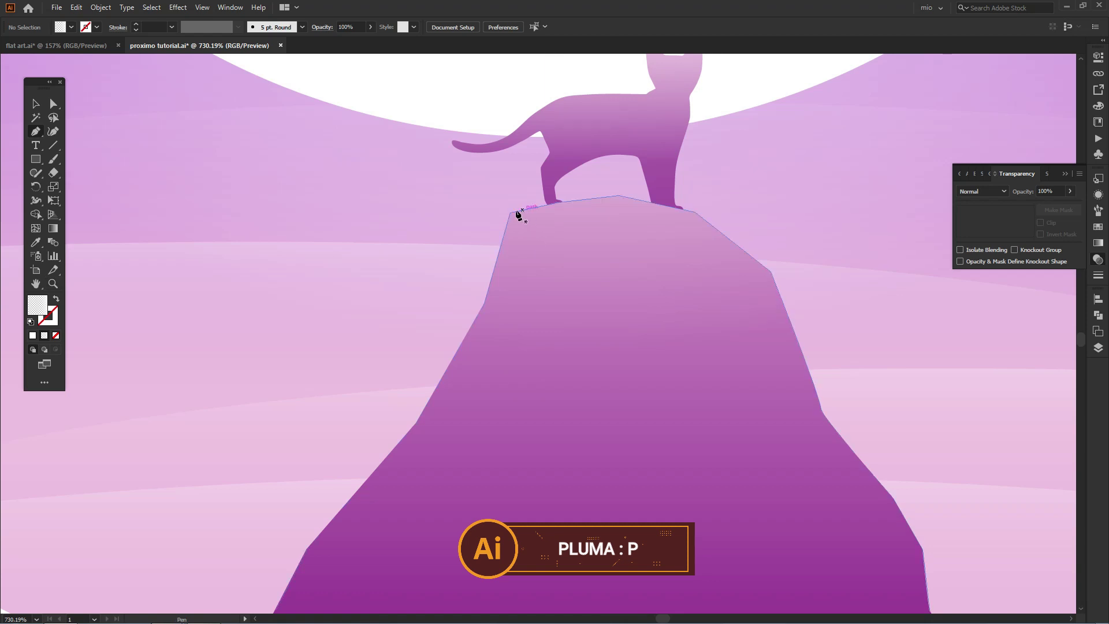
click(307, 549)
click(464, 468)
drag(526, 390, 536, 328)
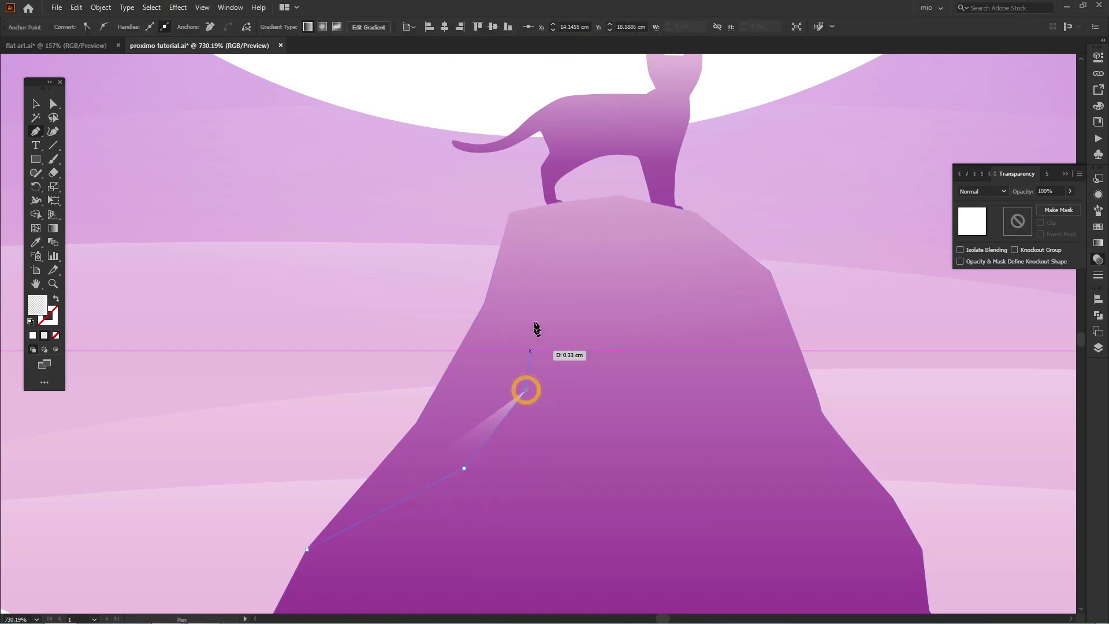
click(534, 321)
drag(562, 281, 533, 229)
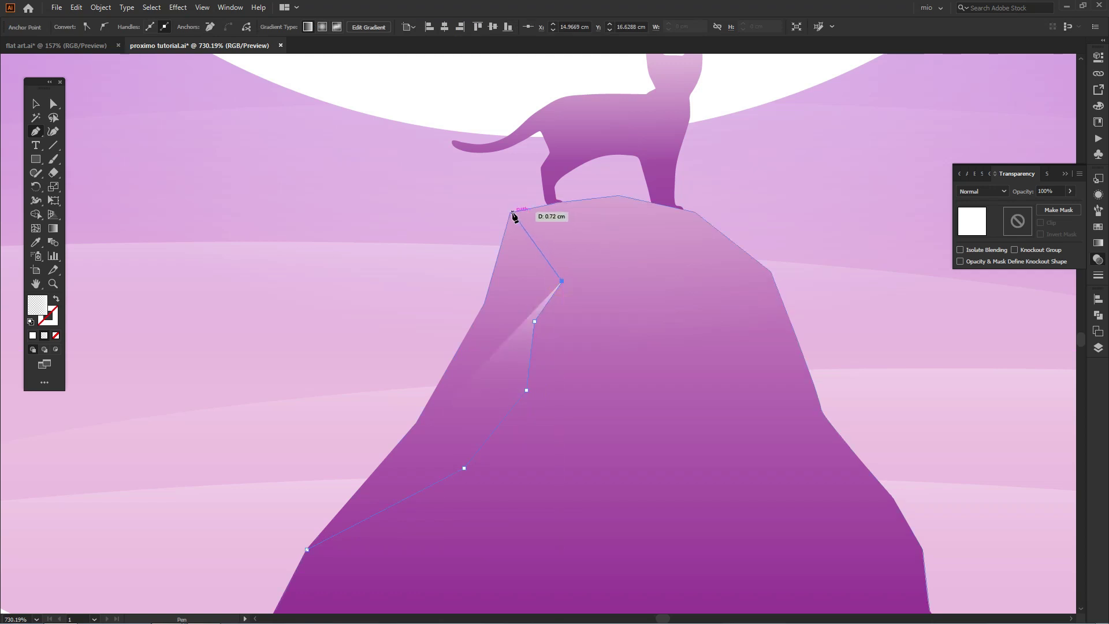
click(509, 212)
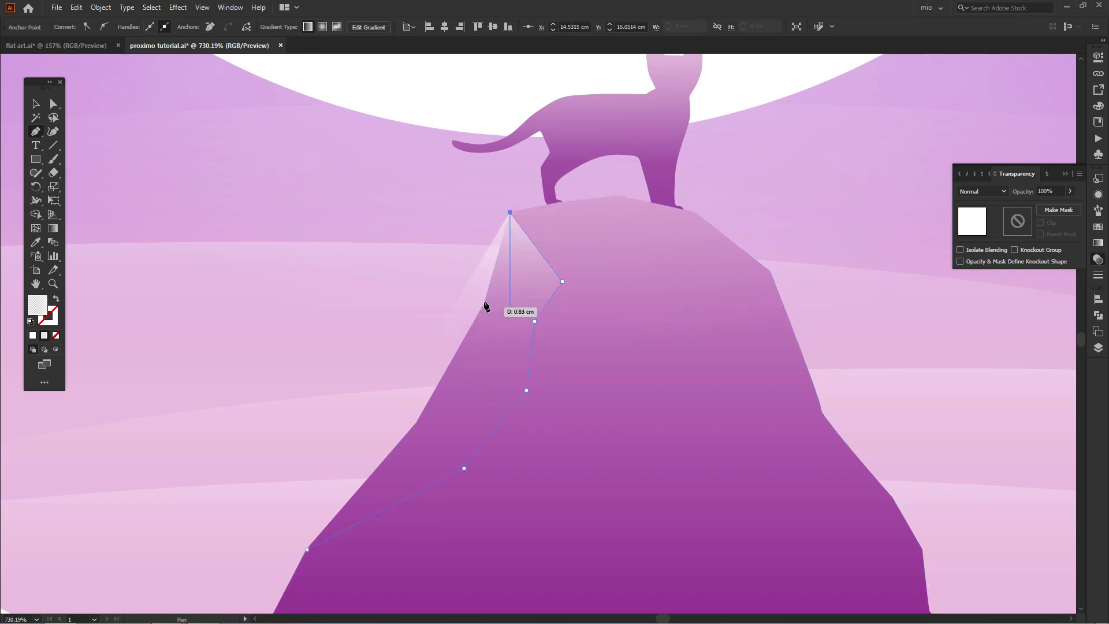
click(486, 300)
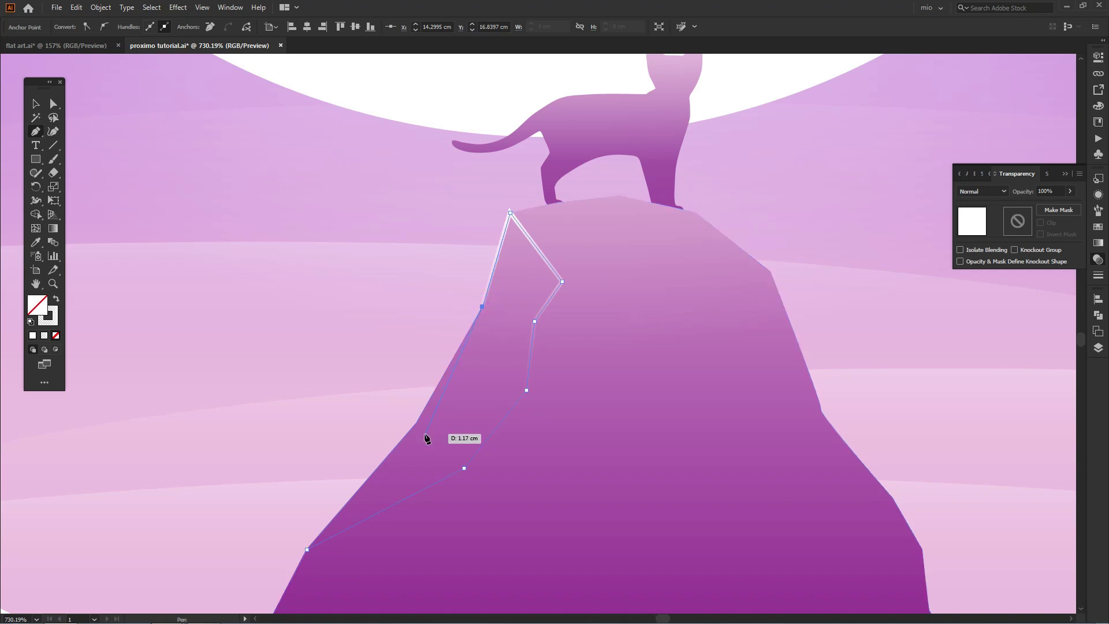
click(415, 423)
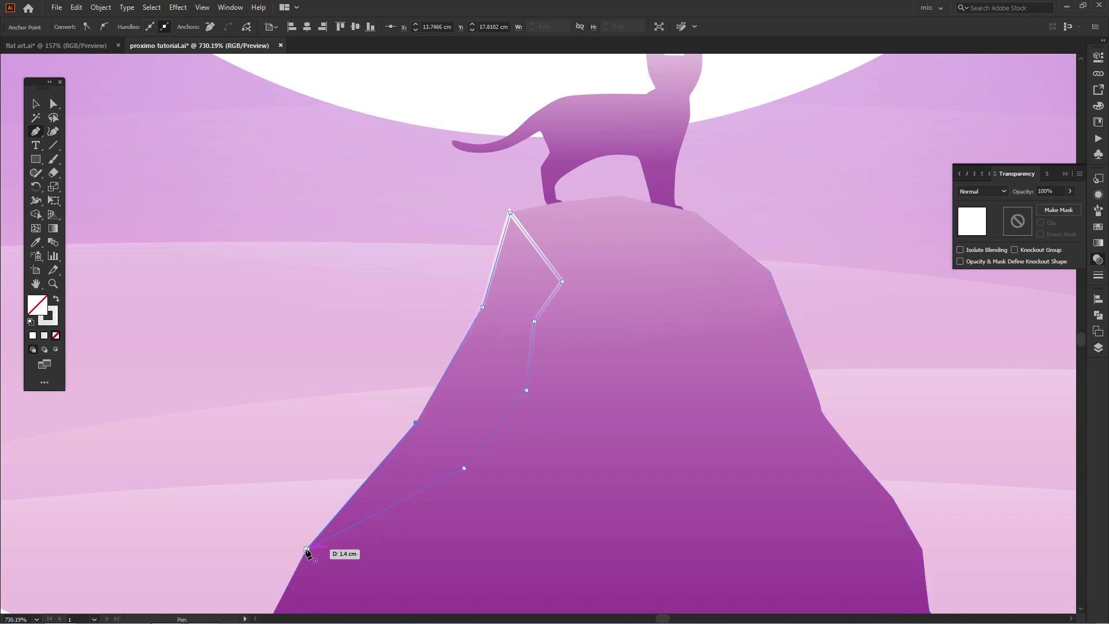
- Fill the new left facet with the pale lavender palette swatch using the Eyedropper
ctrl+alt+click(454, 393)
ctrl+alt+click(475, 355)
ctrl+alt+click(473, 353)
drag(450, 334, 509, 367)
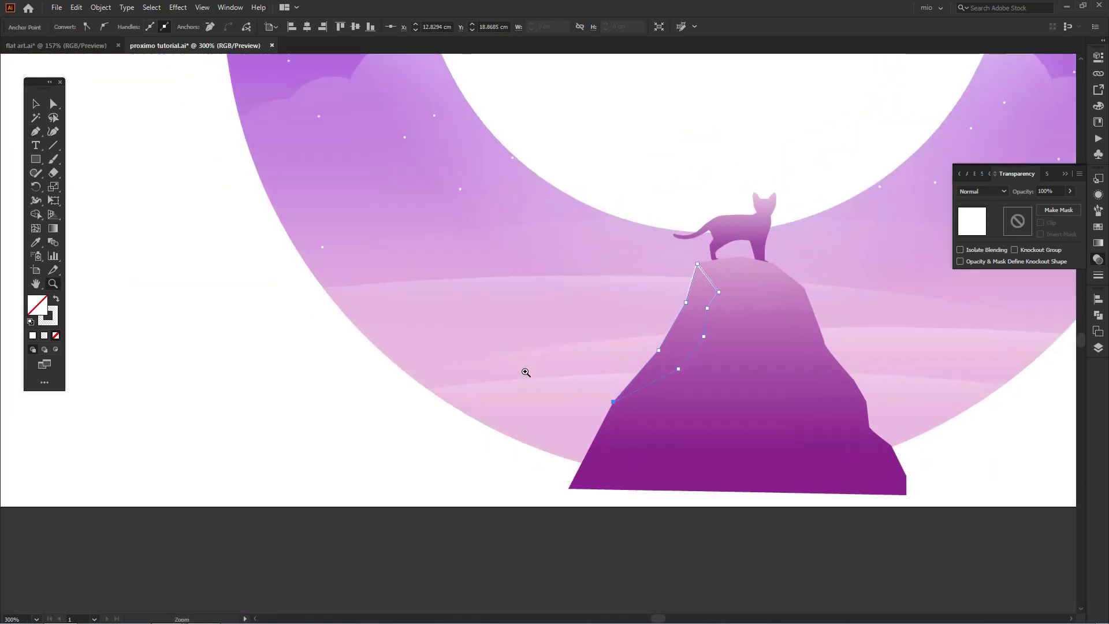
key(i)
drag(293, 262, 598, 326)
drag(270, 226, 301, 338)
drag(315, 159, 331, 274)
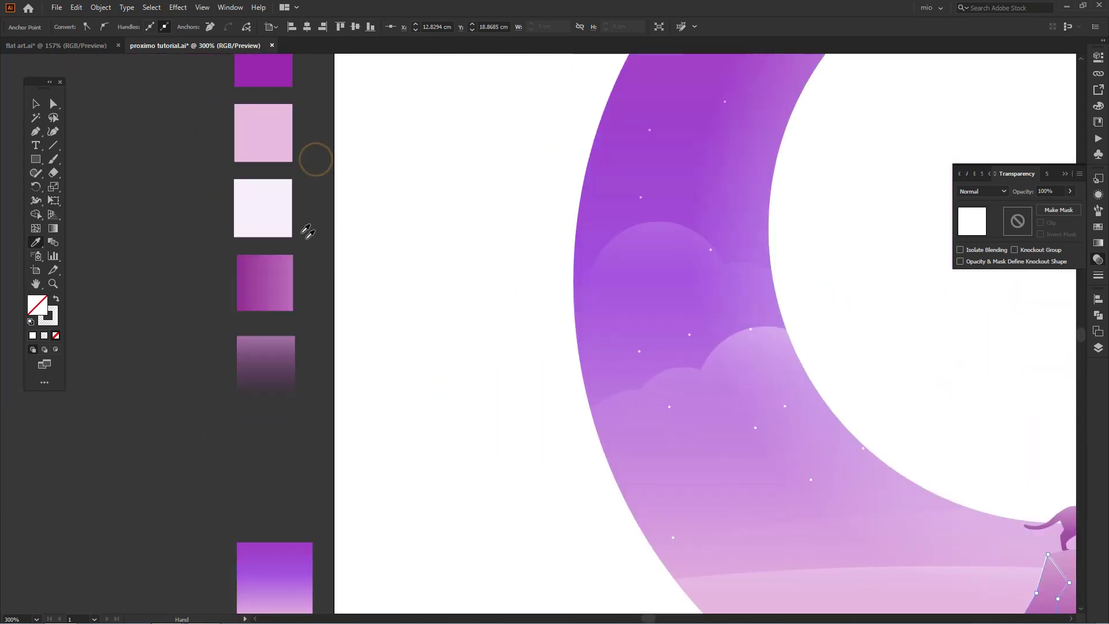
click(277, 215)
- Delete the protruding upper anchor point from the left facet's inner edge
drag(623, 380, 389, 289)
drag(738, 402, 540, 319)
key(z)
click(604, 405)
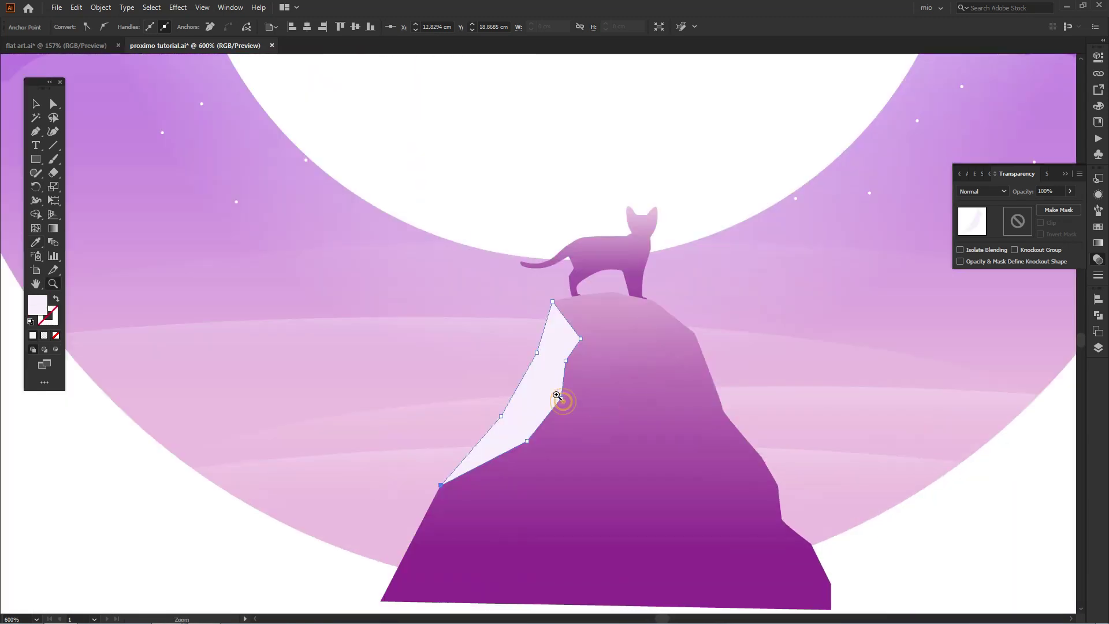
click(564, 402)
click(564, 239)
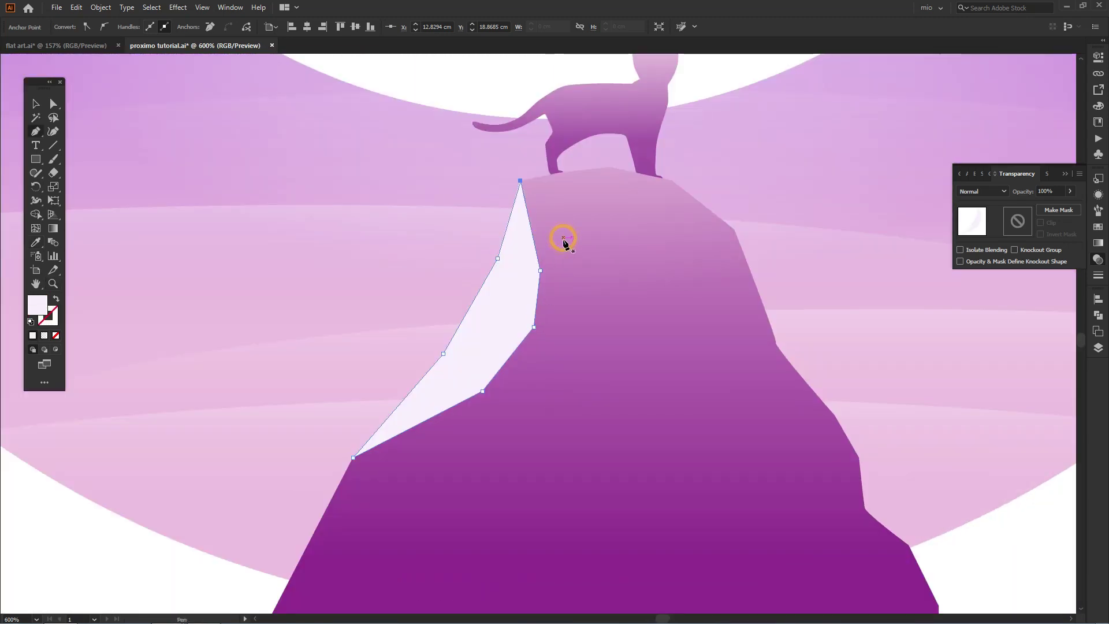
- Set the left facet's blending mode to Soft Light with 27% opacity and deselect it
key(v)
click(1001, 192)
click(978, 311)
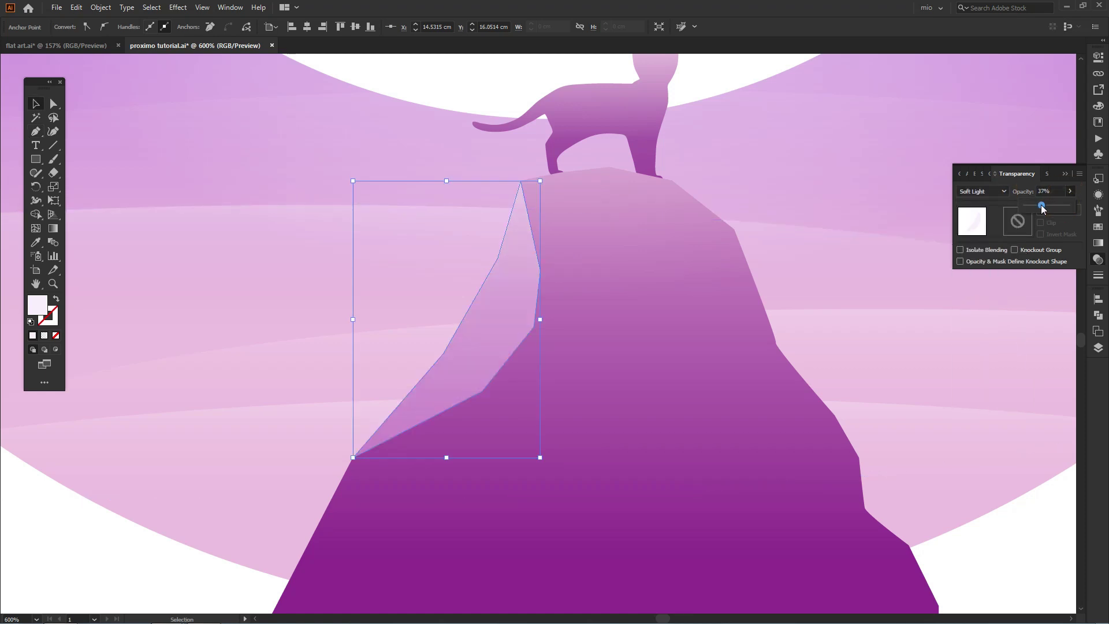
drag(1043, 206, 1038, 205)
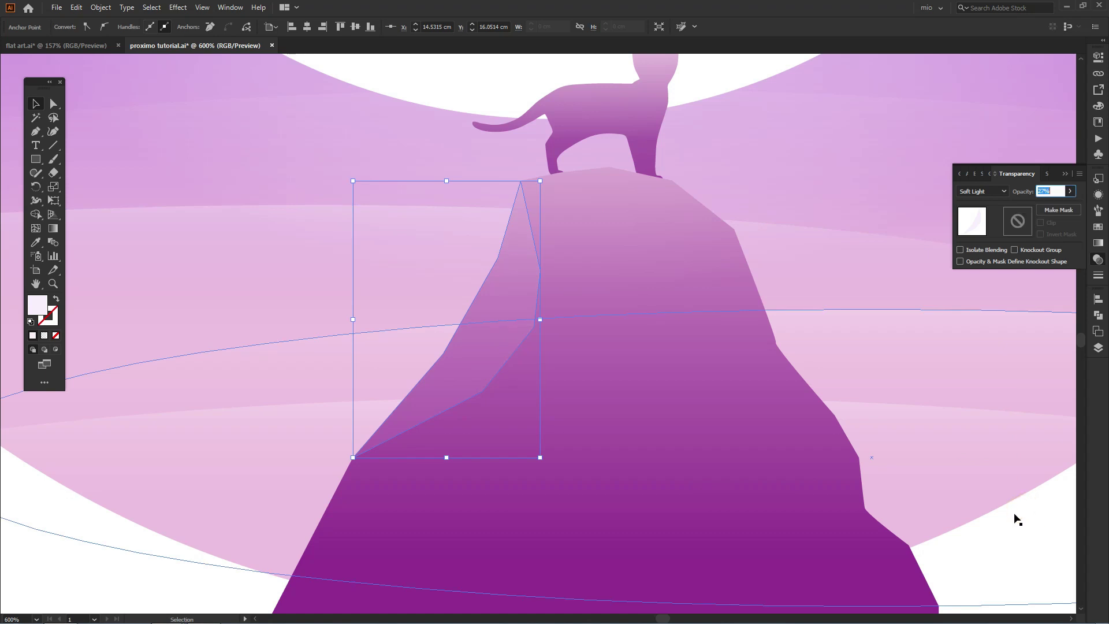
key(z)
alt+click(559, 323)
alt+click(635, 322)
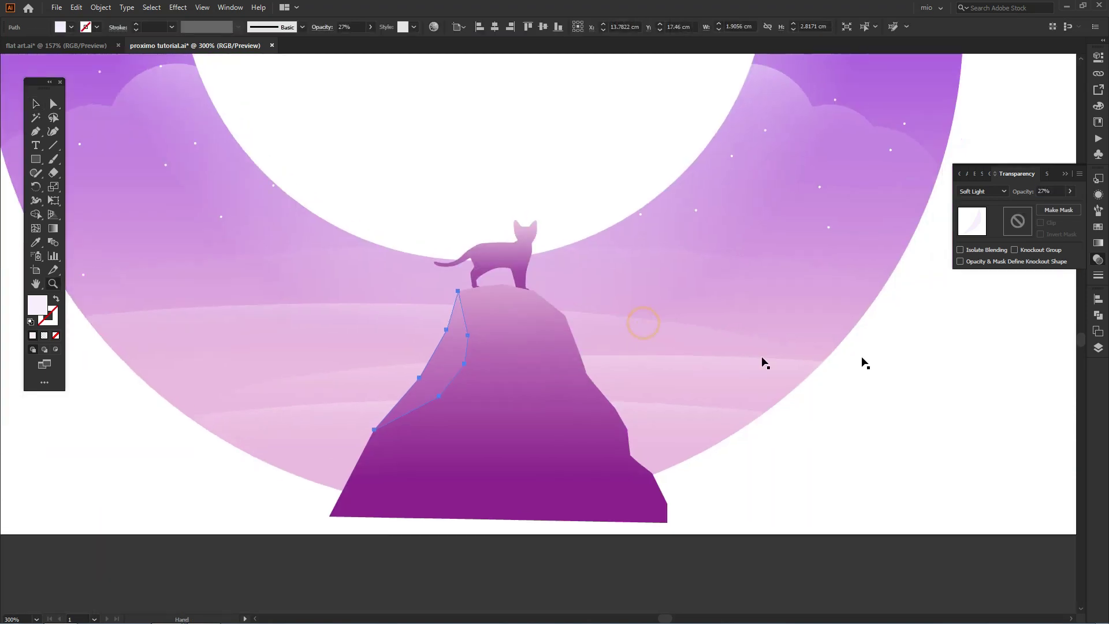
ctrl+click(940, 348)
- Draw a second facet with the Pen on the rock's upper right shoulder, from the summit point to the first corner down the right slope
mouse_move(524, 347)
mouse_down()
mouse_move(518, 339)
mouse_move(567, 326)
mouse_move(576, 293)
mouse_up()
click(540, 171)
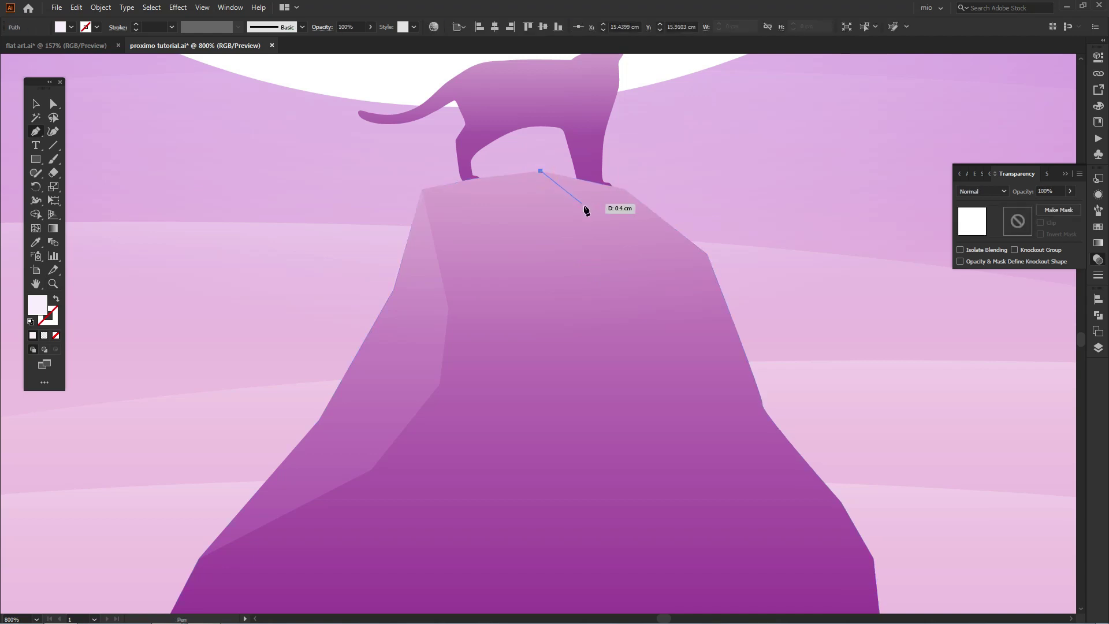
click(590, 212)
click(628, 225)
click(648, 263)
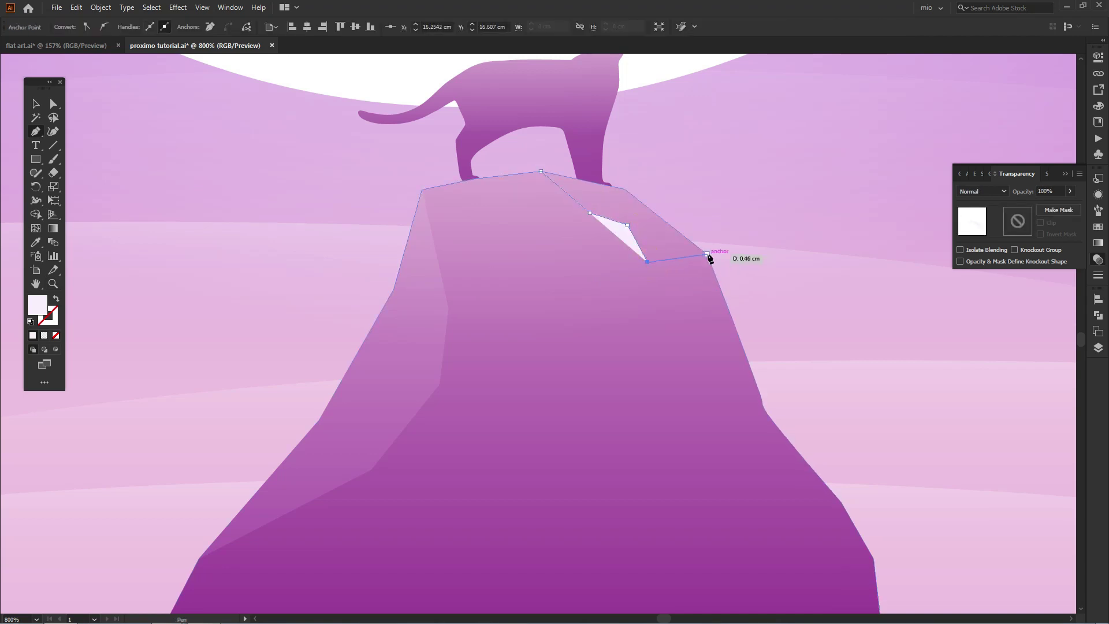
click(707, 253)
click(624, 188)
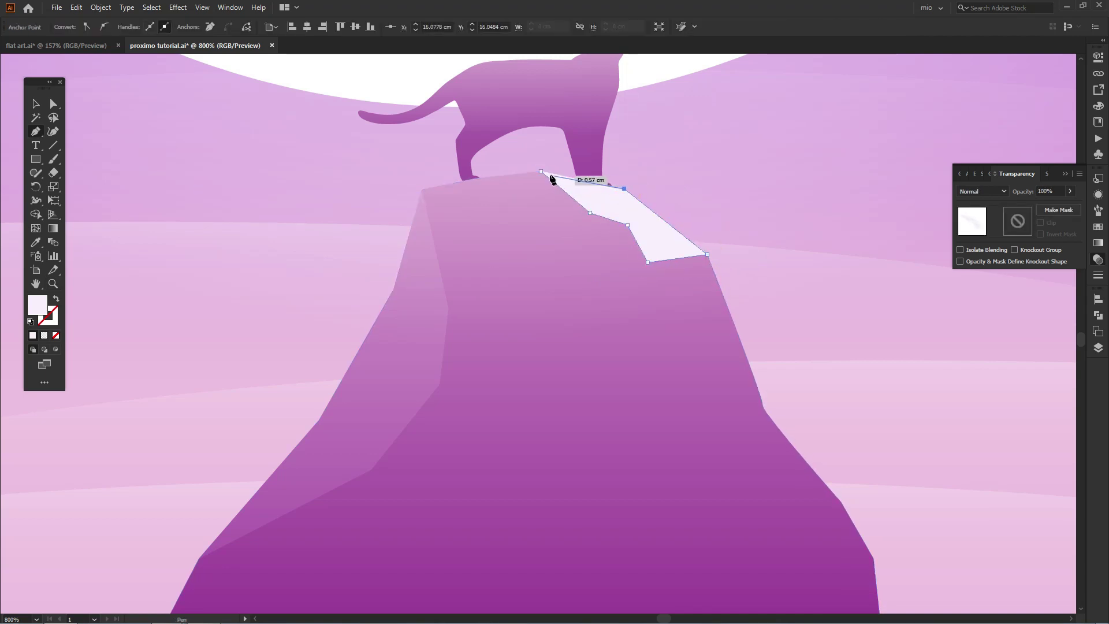
- Copy the left facet's Soft Light appearance to the right shoulder facet and reduce its opacity to 17%
click(435, 249)
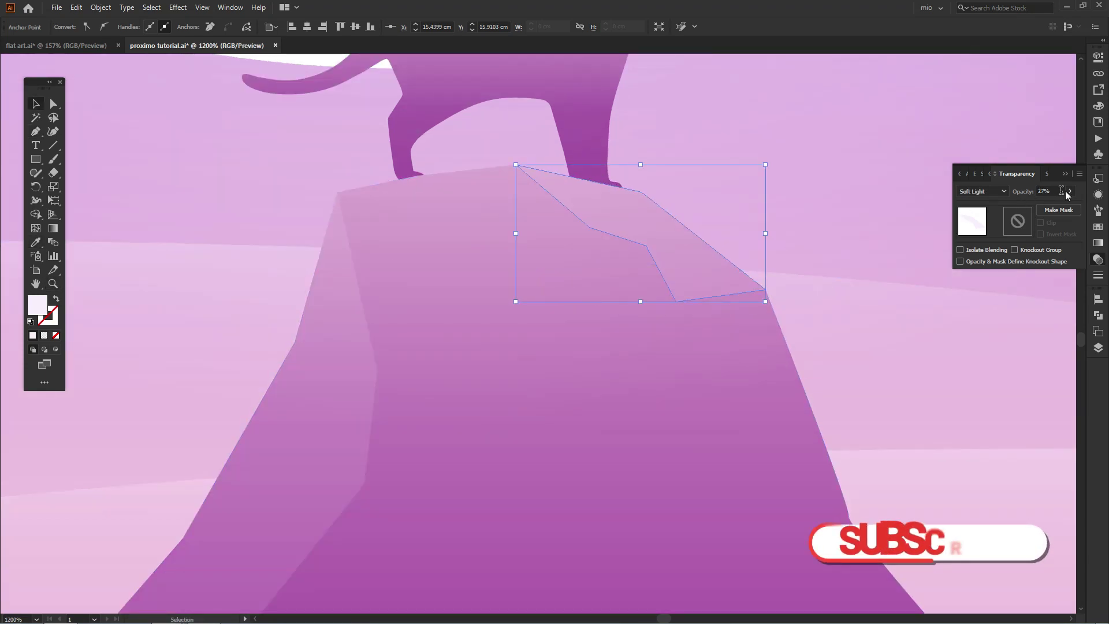
click(1072, 192)
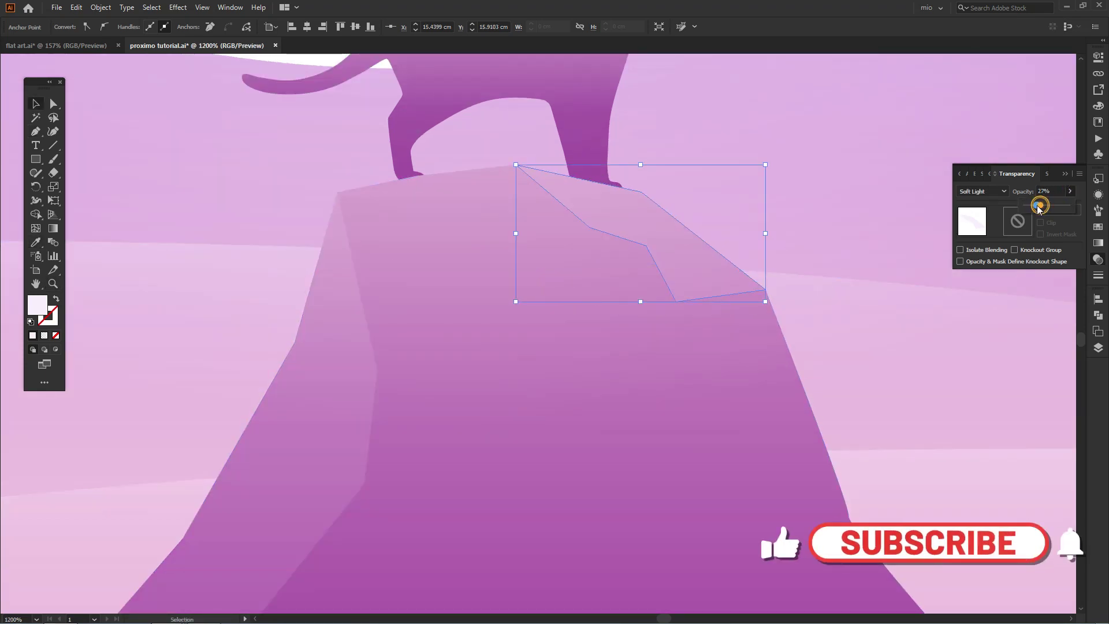
drag(1037, 205, 1033, 205)
click(682, 286)
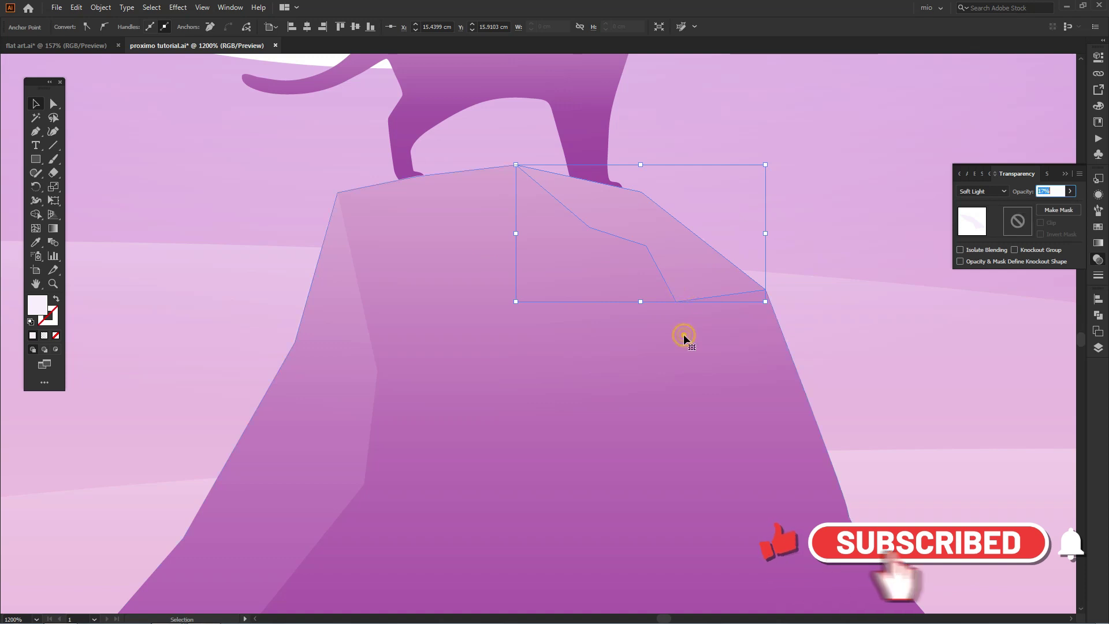
click(685, 336)
- Delete the lowest inner anchor point of the right shoulder facet and deselect everything
click(696, 290)
key(p)
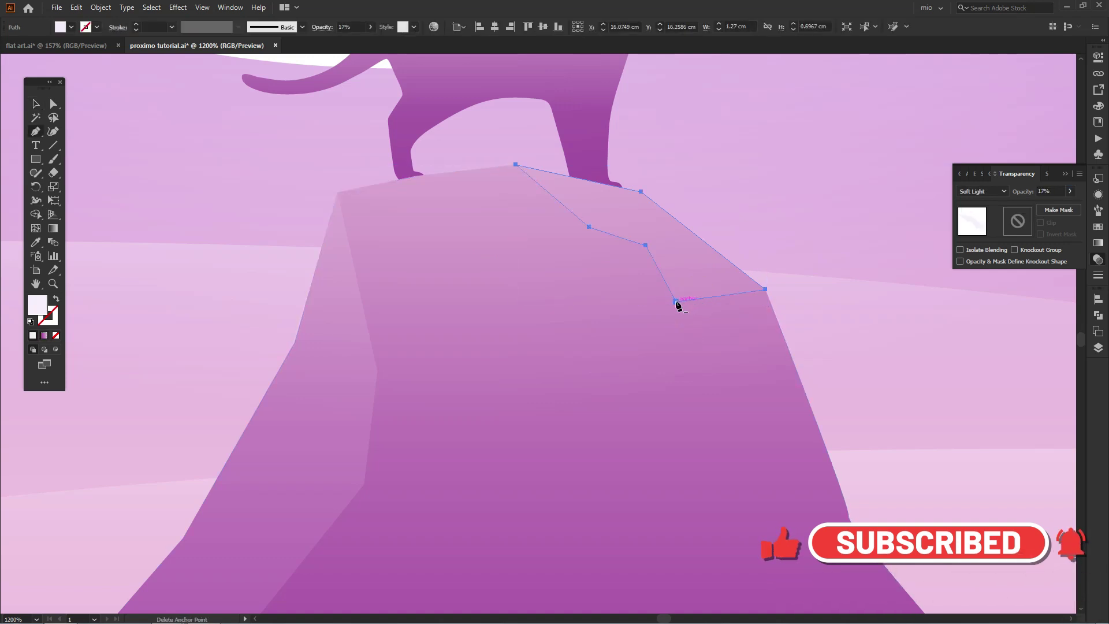
click(675, 301)
scroll(642, 274, up, 1)
key(v)
click(760, 228)
key(z)
alt+click(580, 308)
alt+click(577, 310)
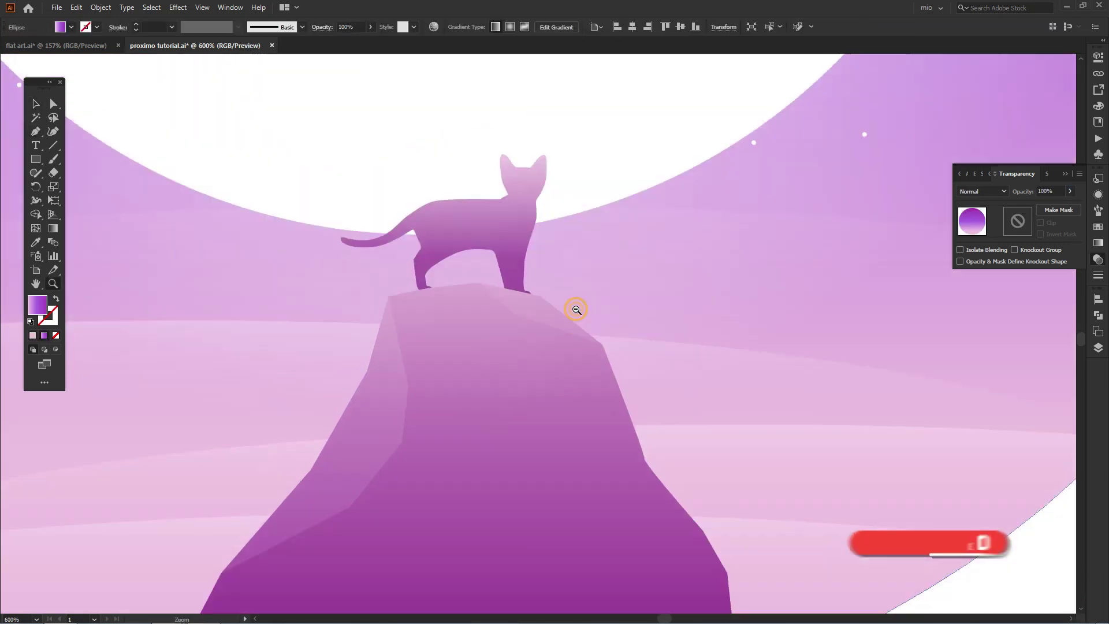
alt+click(576, 310)
key(v)
click(965, 387)
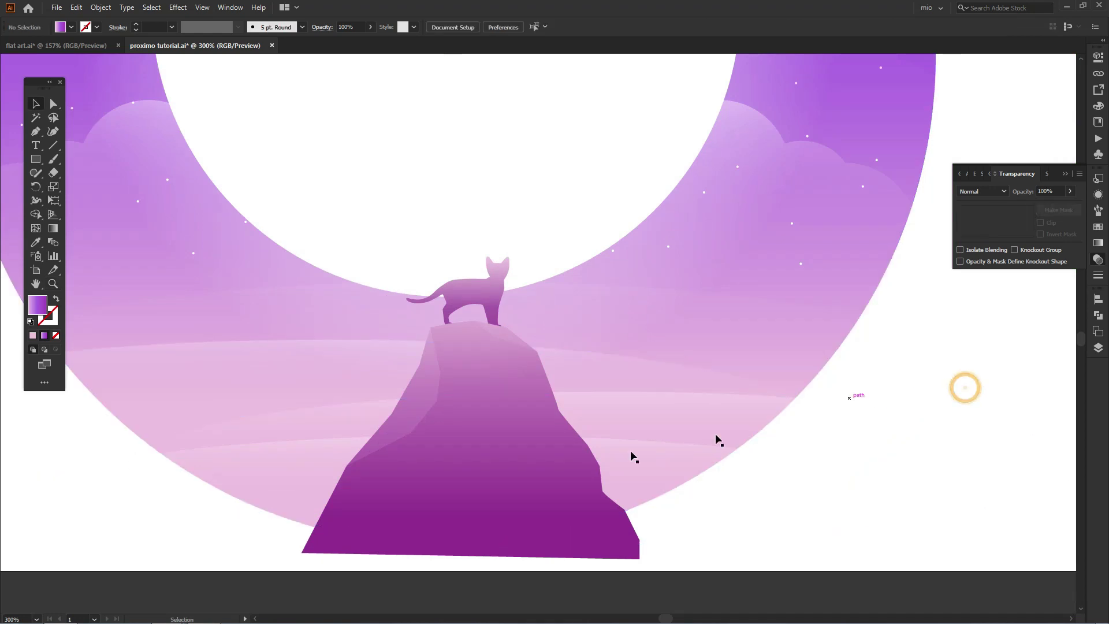
- Shift the rock's vertical gradient slightly upward with the Gradient tool and deselect the rock
click(508, 470)
key(g)
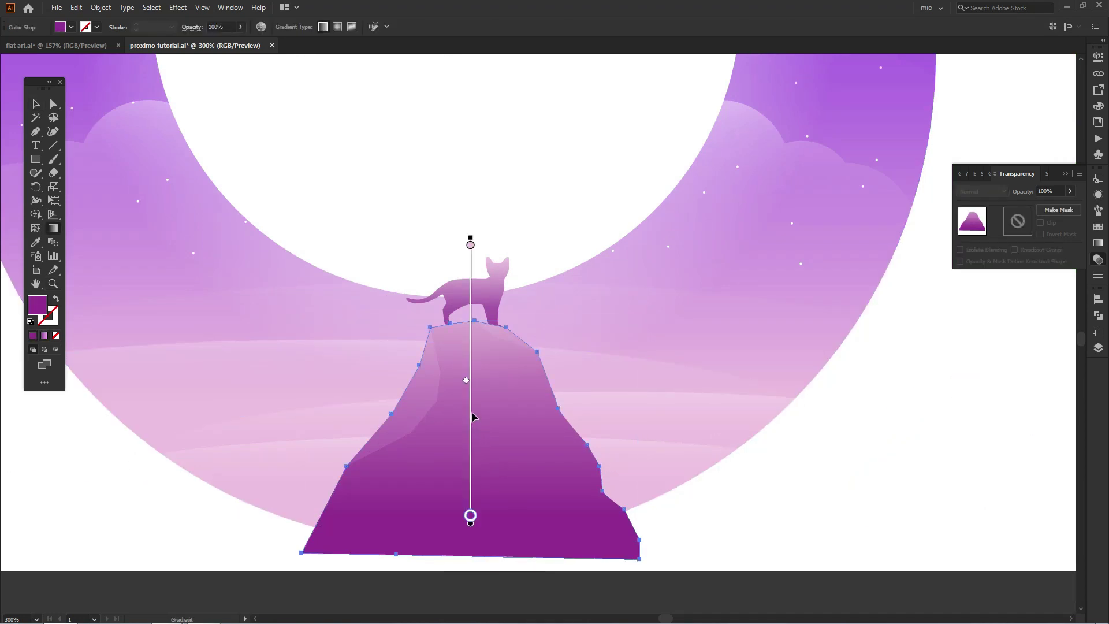
drag(473, 416, 469, 386)
key(v)
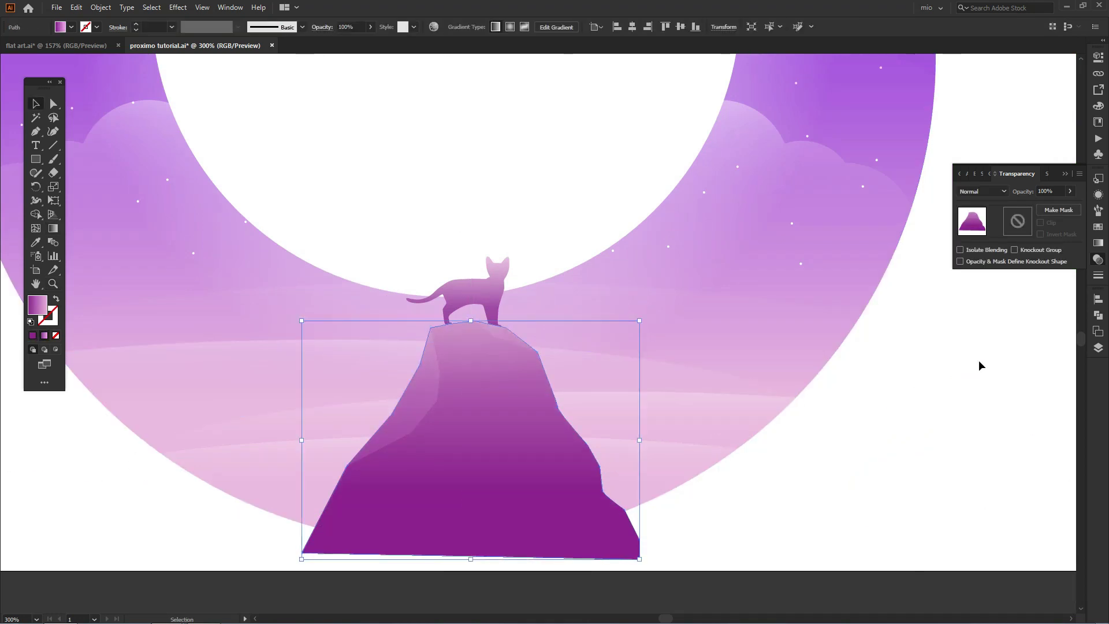
click(980, 365)
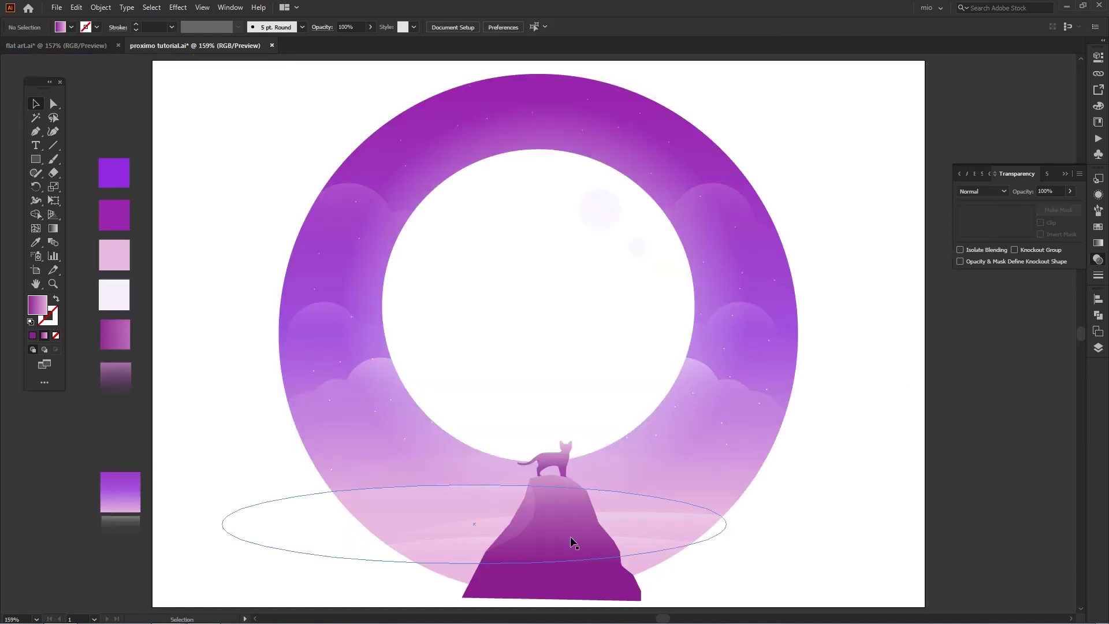
- Reduce the rock's left facet to 12% opacity and deselect it
click(526, 520)
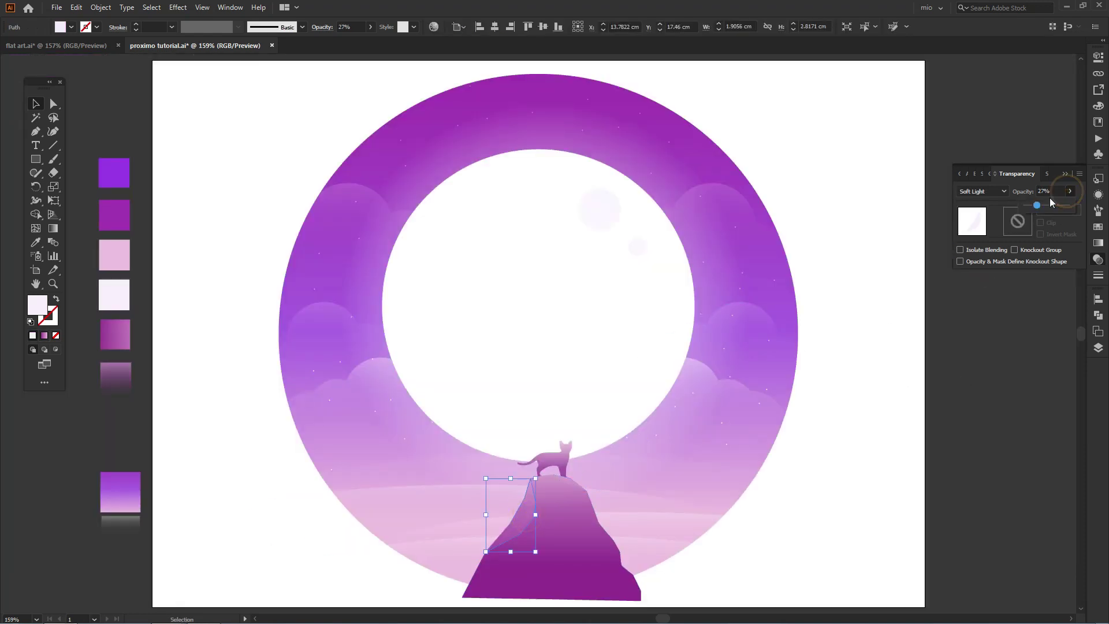
click(858, 397)
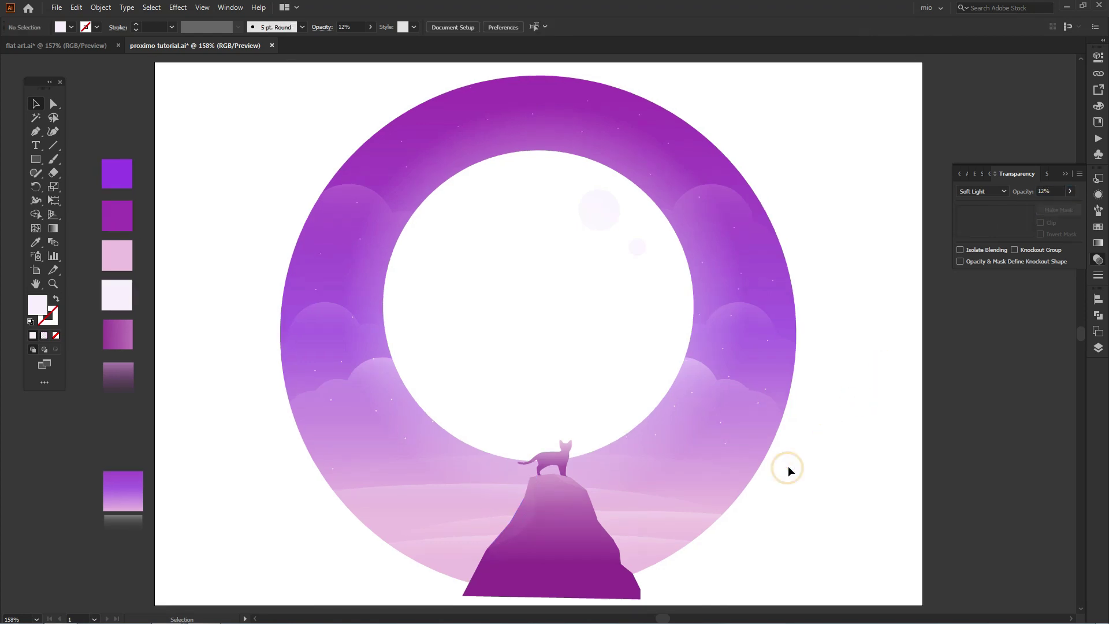
- Duplicate the cat onto the blank artboard area to the right of the scene circle
key(z)
click(661, 454)
click(599, 404)
drag(427, 320, 450, 417)
key(a)
alt+shift+drag(262, 332, 759, 356)
- Duplicate the copied cat again, offsetting the new copy slightly right and down over it
key(z)
click(683, 339)
drag(573, 208, 755, 437)
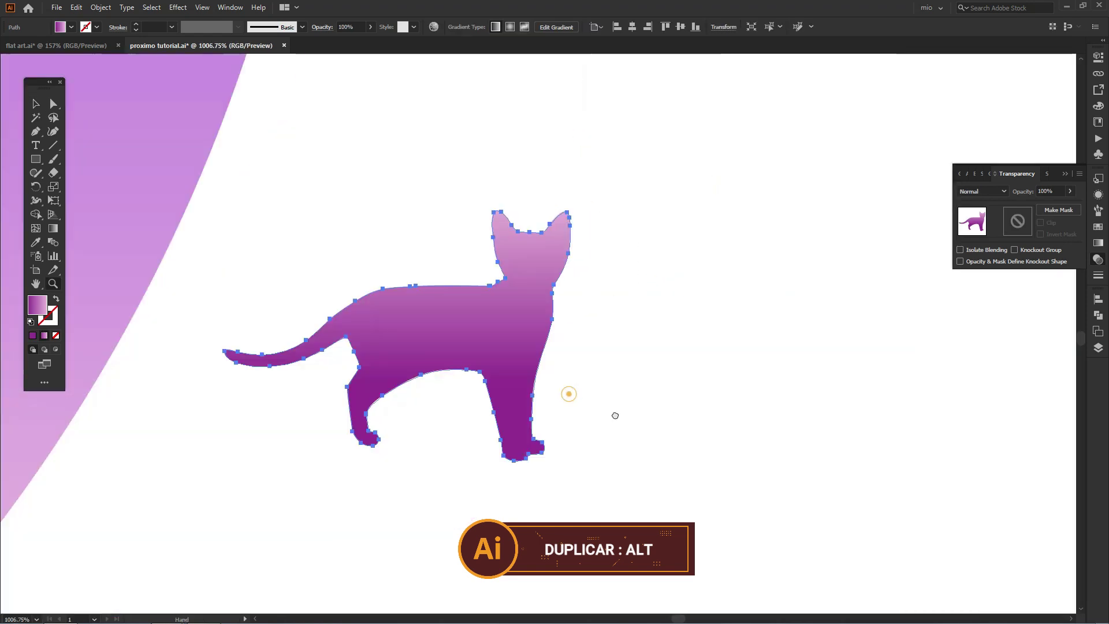
click(565, 347)
key(v)
alt+drag(514, 352, 530, 359)
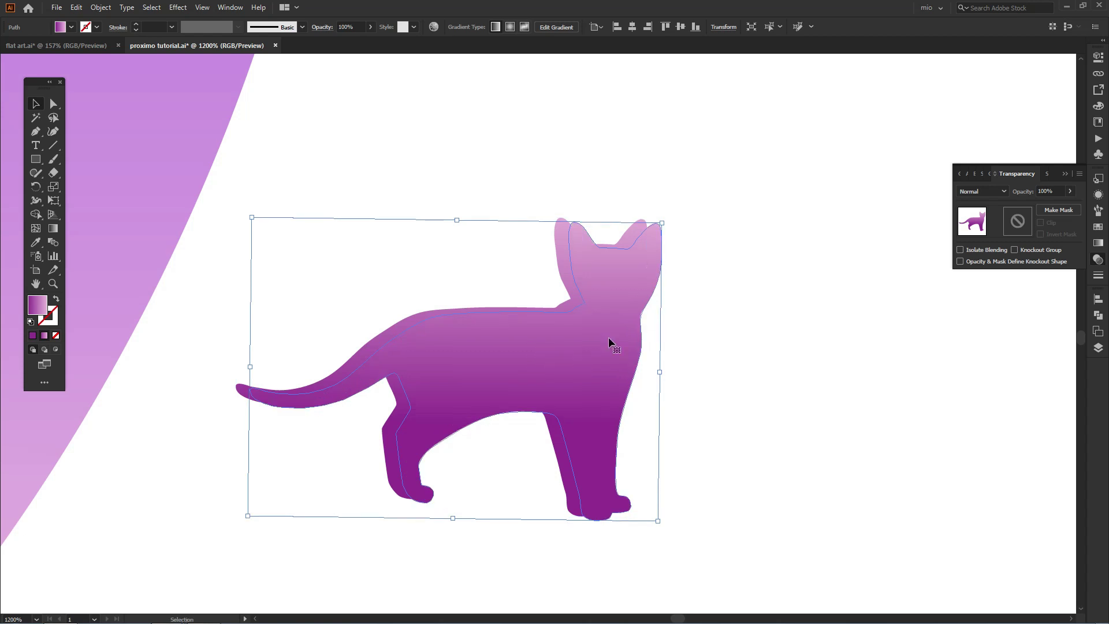
- Subtract the front cat copy from the one behind with Minus Front and ungroup the resulting pieces
click(1099, 317)
click(984, 326)
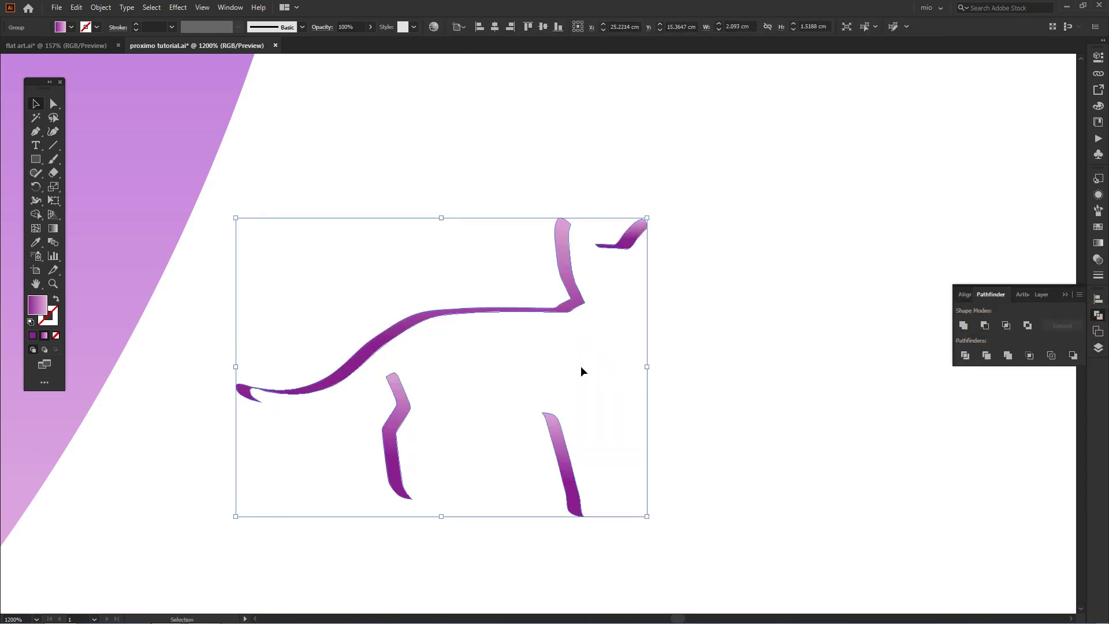
right_click(580, 366)
click(597, 414)
- Delete the front leg, hind leg and right ear fragments, keeping only the strip along the head, back and tail
key(a)
drag(663, 391, 575, 470)
key(Delete)
drag(472, 405, 389, 467)
key(Delete)
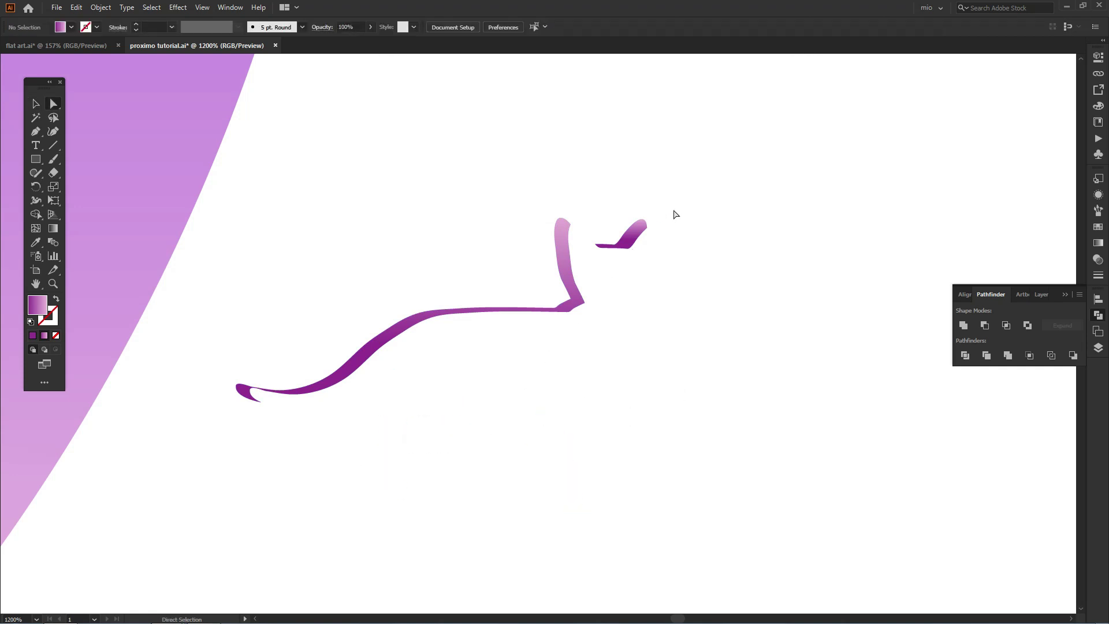
drag(686, 197, 612, 291)
key(Delete)
key(Delete)
- Move the remaining strip onto the matching head, back and tail edge of the cat on the rock
alt+click(429, 368)
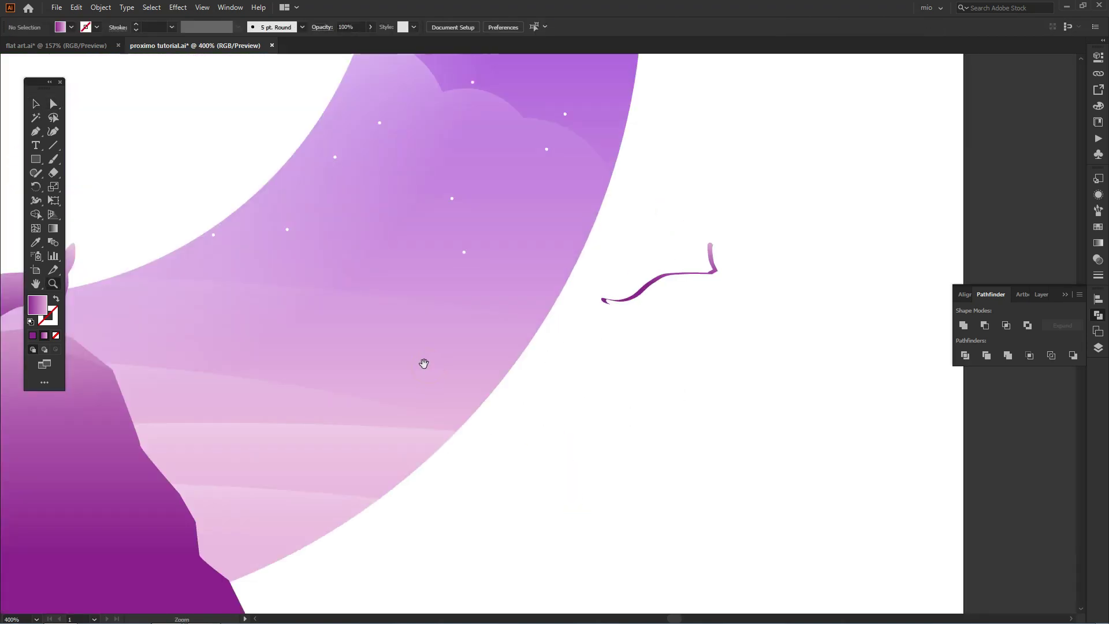
drag(421, 364, 762, 395)
drag(894, 345, 237, 353)
drag(293, 359, 425, 379)
- Apply the white-to-transparent gradient from the sample square beside the artboard to the cat's highlight strip
key(z)
alt+click(349, 356)
alt+click(349, 356)
key(i)
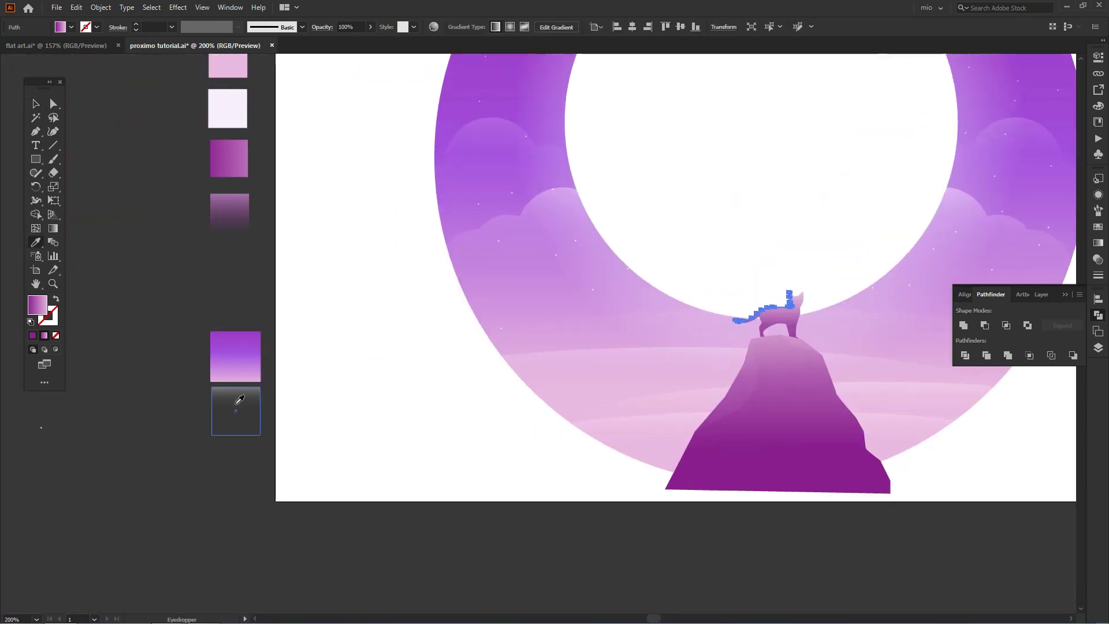
click(236, 403)
- Adjust the strip's gradient to run from transparent near the tail to white at the head, moving its midpoint back over the cat's body
drag(559, 381, 450, 388)
key(z)
drag(597, 262, 742, 375)
click(552, 355)
mouse_move(493, 340)
mouse_down()
mouse_move(508, 363)
mouse_move(477, 359)
mouse_up()
key(g)
mouse_move(273, 401)
mouse_down()
mouse_move(477, 374)
mouse_move(726, 314)
mouse_up()
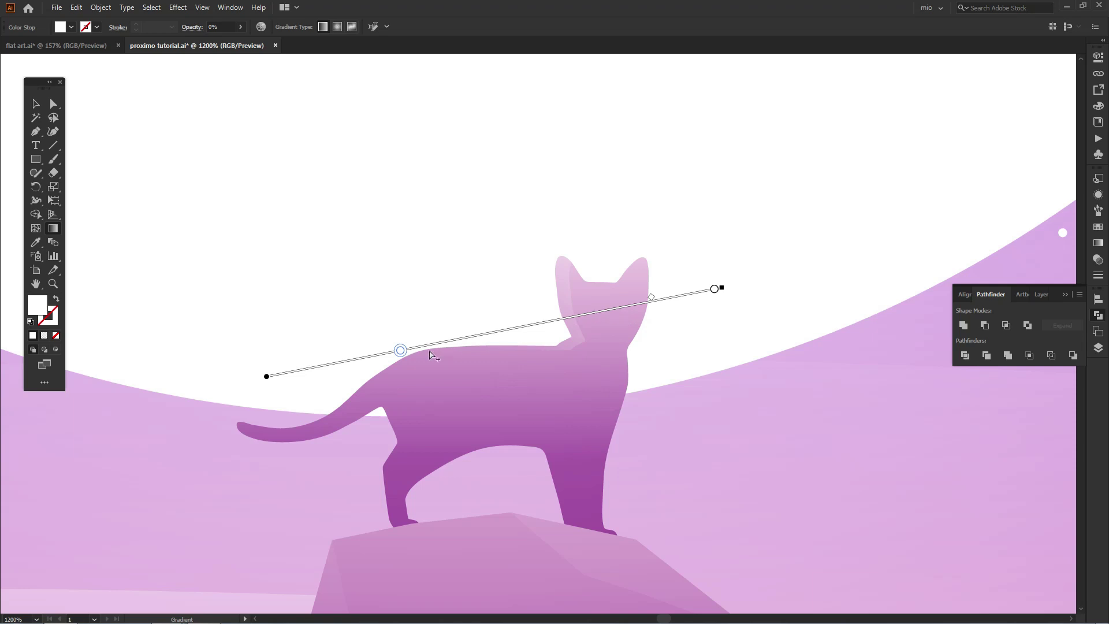
drag(400, 350, 335, 370)
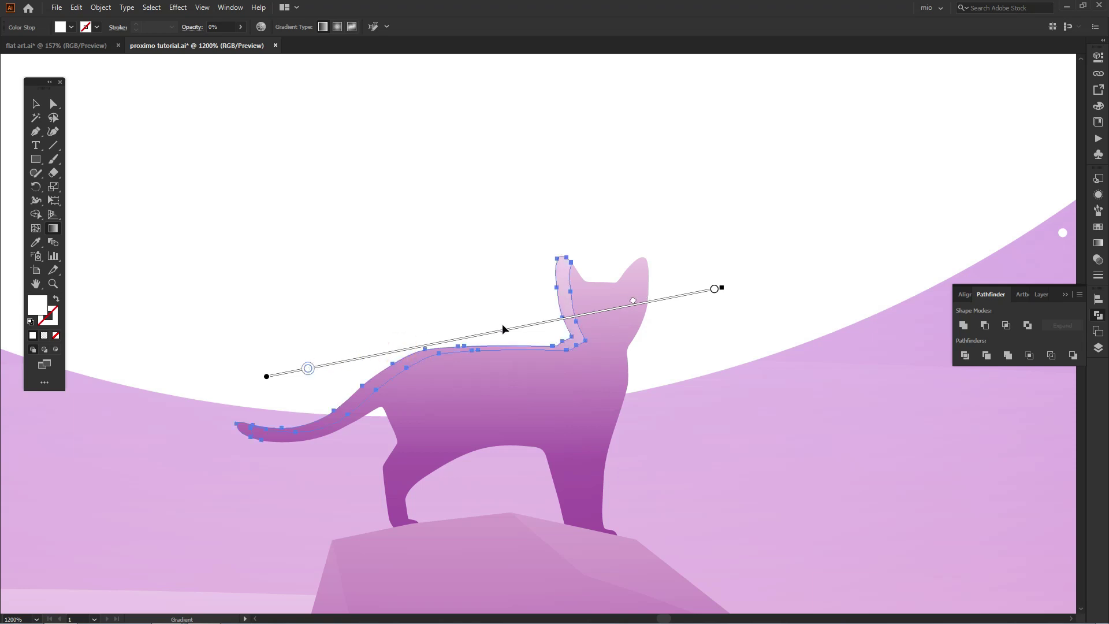
drag(491, 331, 486, 332)
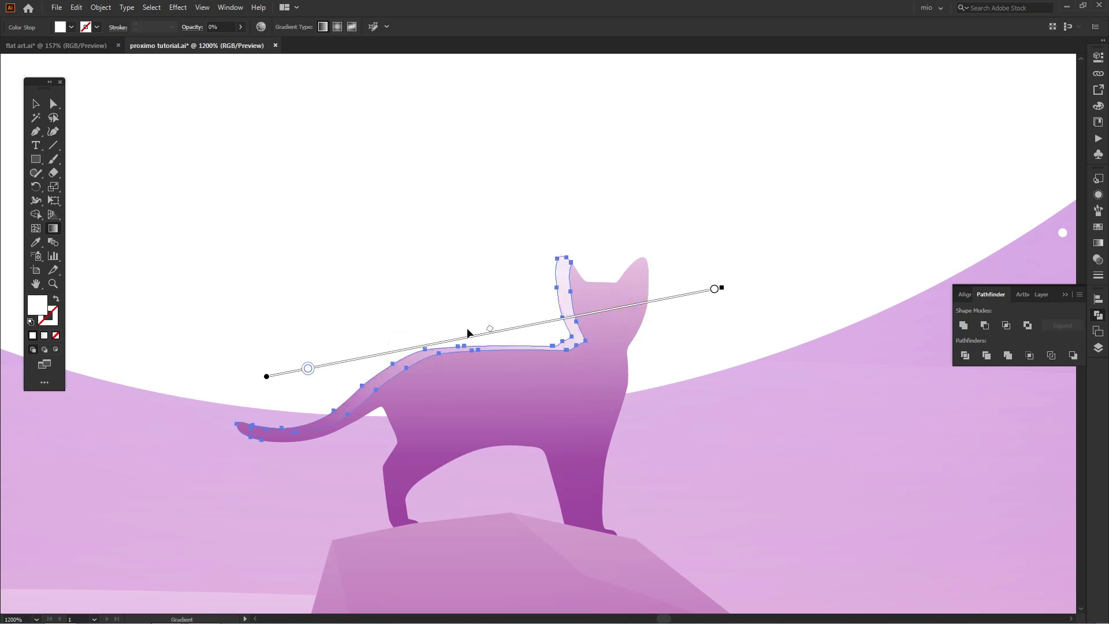
- Set the highlight strip's blend mode to Soft Light and deselect it
key(v)
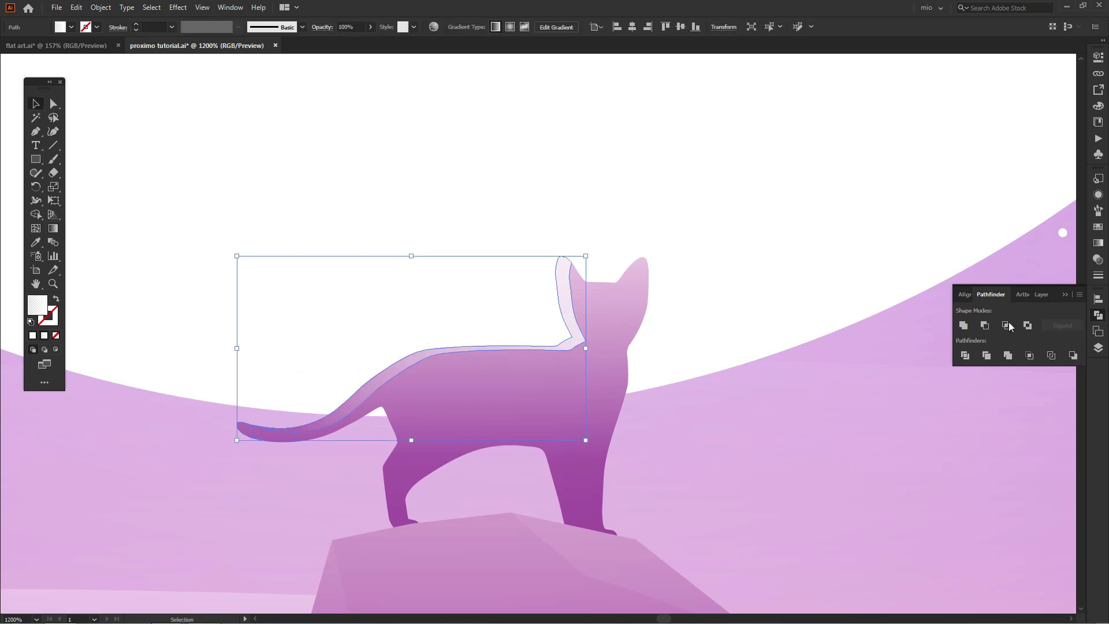
click(1098, 260)
click(1002, 191)
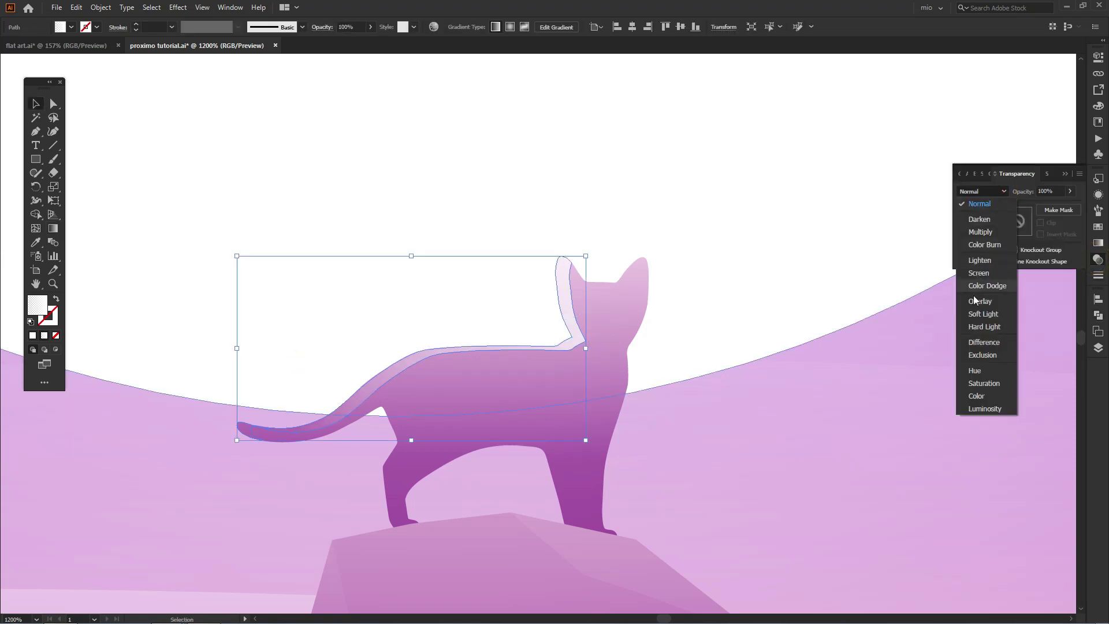
click(982, 314)
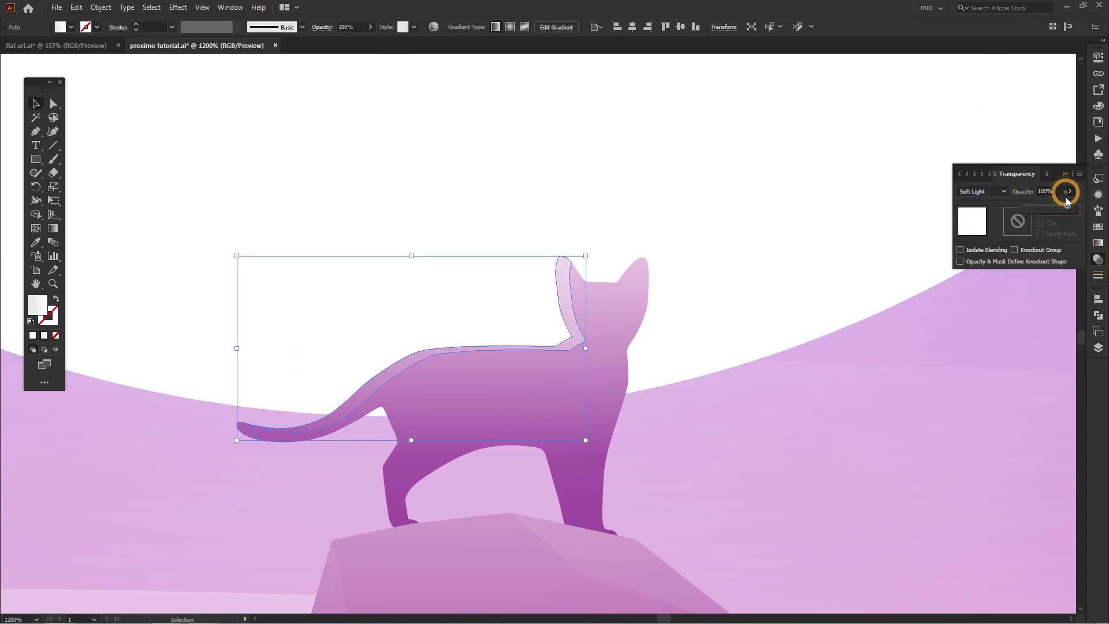
click(885, 426)
click(873, 439)
key(z)
alt+click(558, 394)
alt+click(545, 380)
key(ctrl+0)
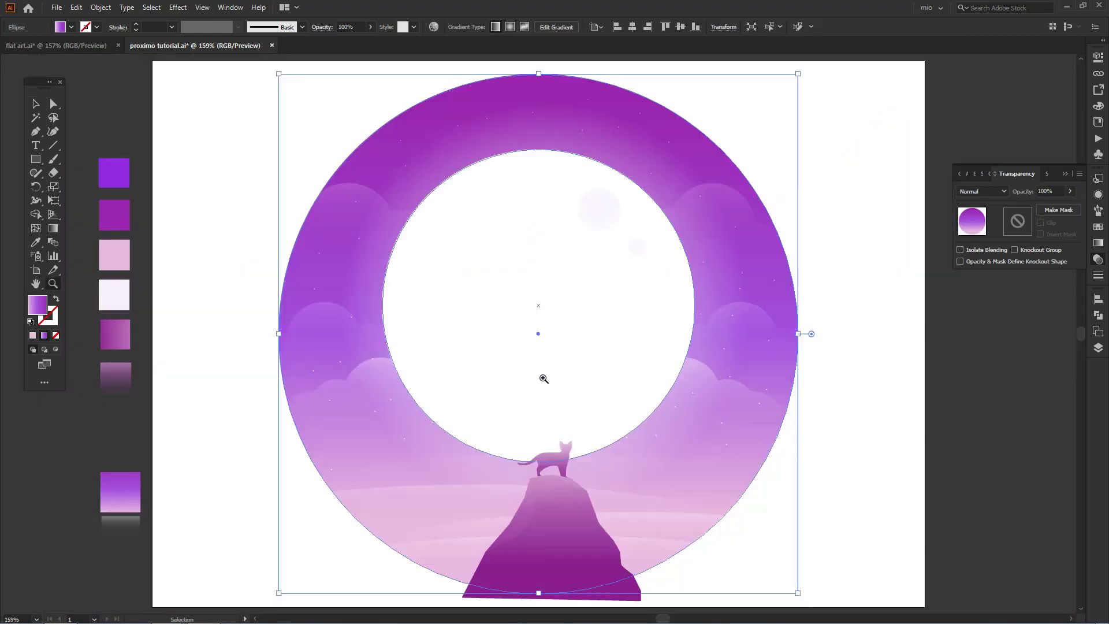
key(v)
click(805, 480)
- Draw an open two-wing bird path with the Pen tool in the sky between the cat and the large circle's right edge
key(z)
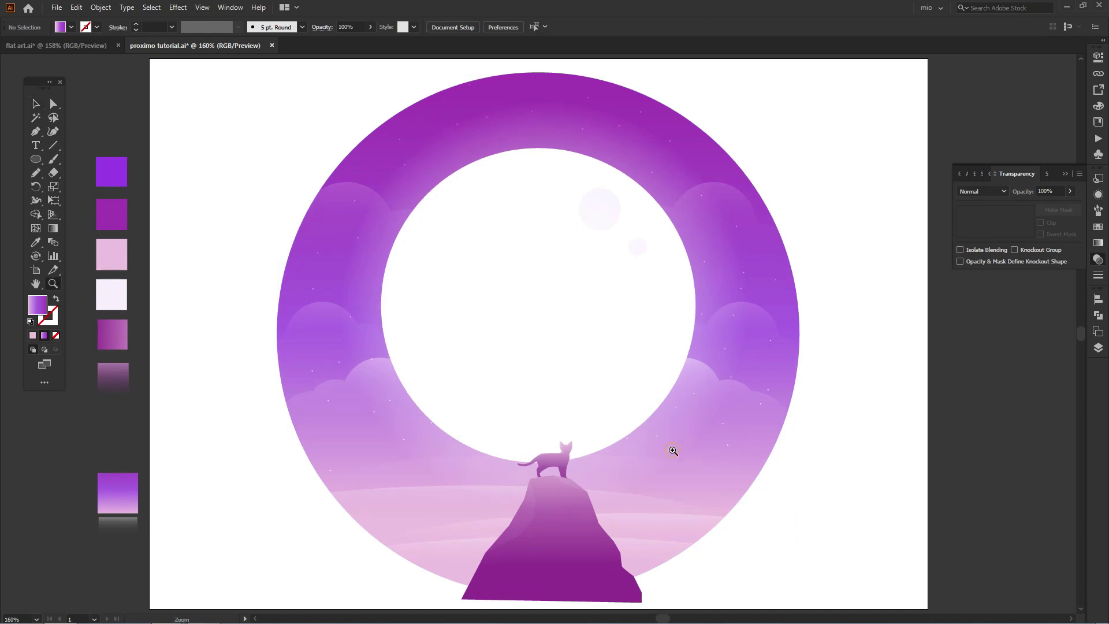
click(673, 450)
click(540, 354)
click(542, 350)
click(543, 342)
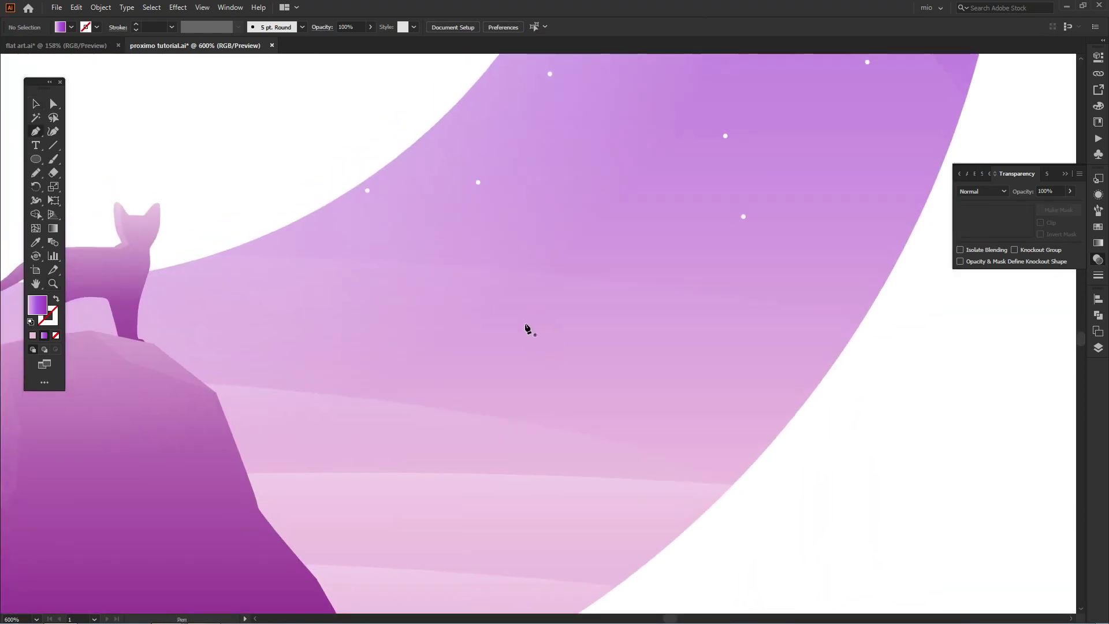
key(ctrl+=)
scroll(511, 289, up, 1)
click(495, 236)
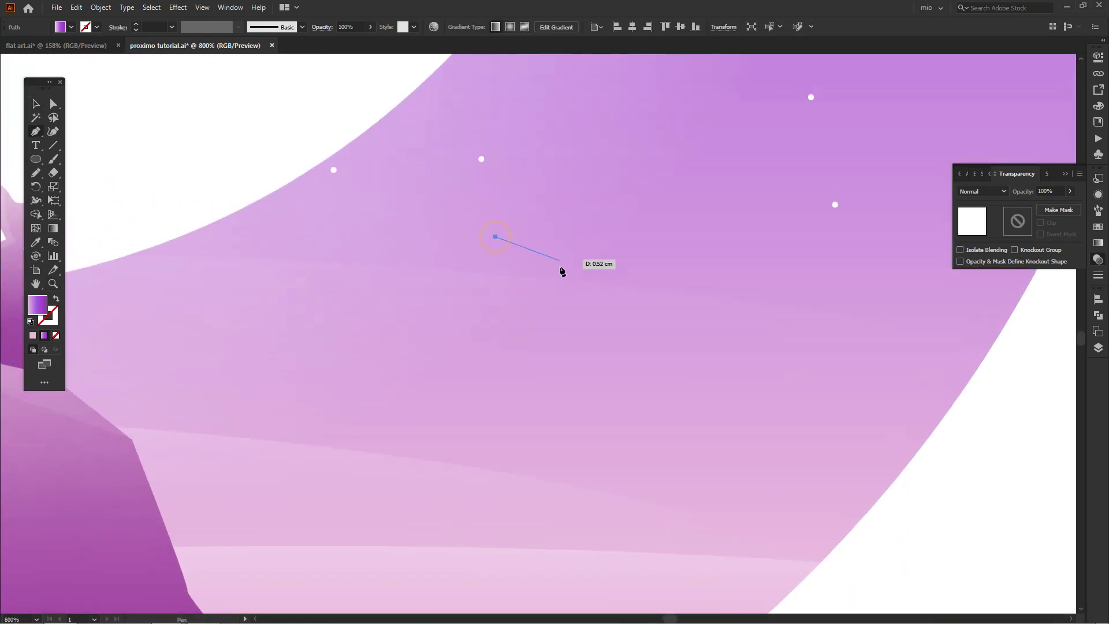
drag(529, 277, 529, 288)
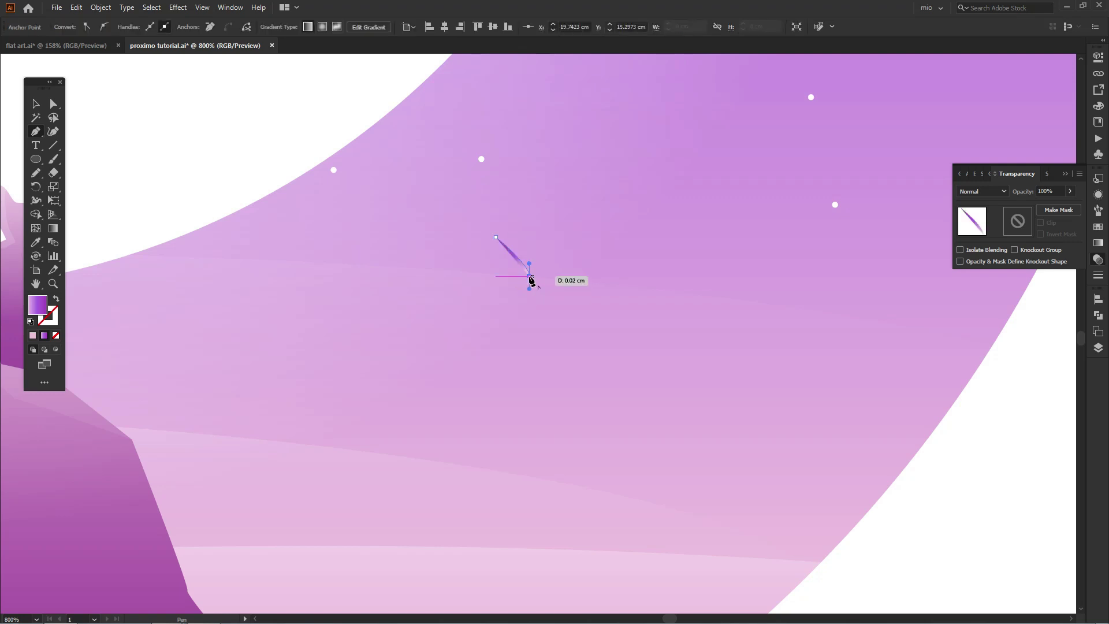
click(529, 276)
mouse_move(596, 253)
mouse_down()
mouse_move(643, 264)
mouse_move(596, 266)
mouse_up()
key(a)
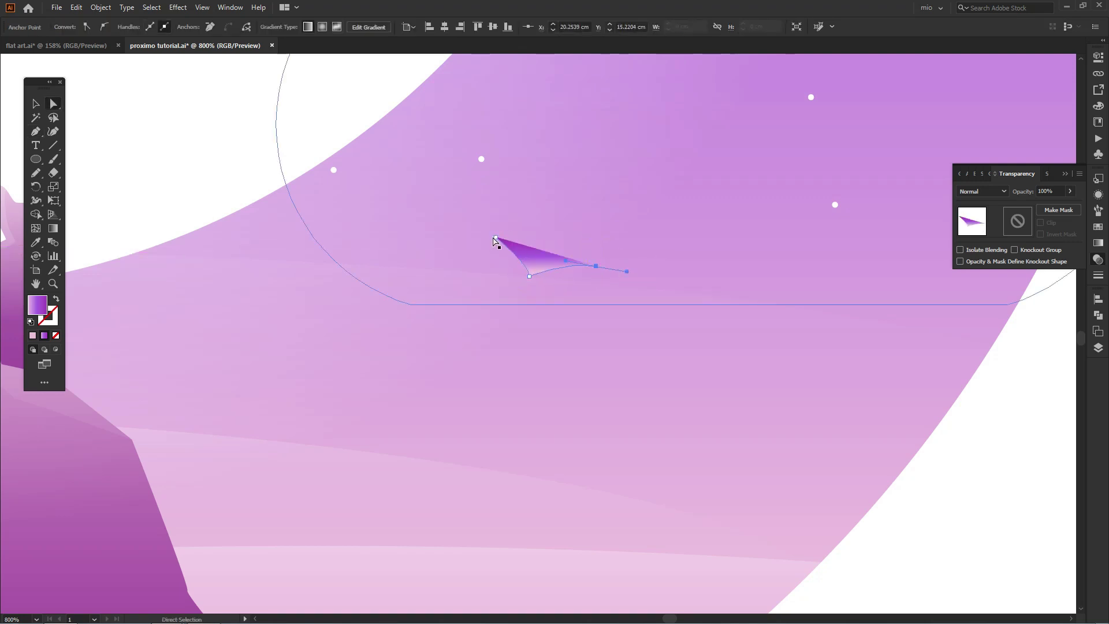
- Swap the bird's fill and stroke so it has no fill, and make the stroke white
key(shift+x)
key(v)
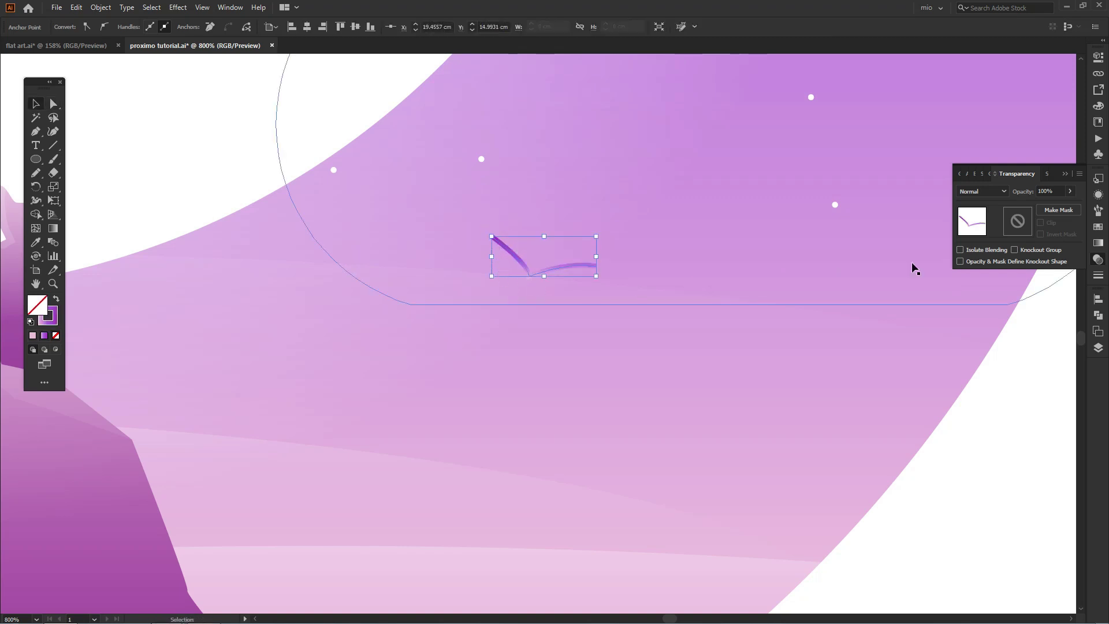
click(1098, 226)
click(976, 209)
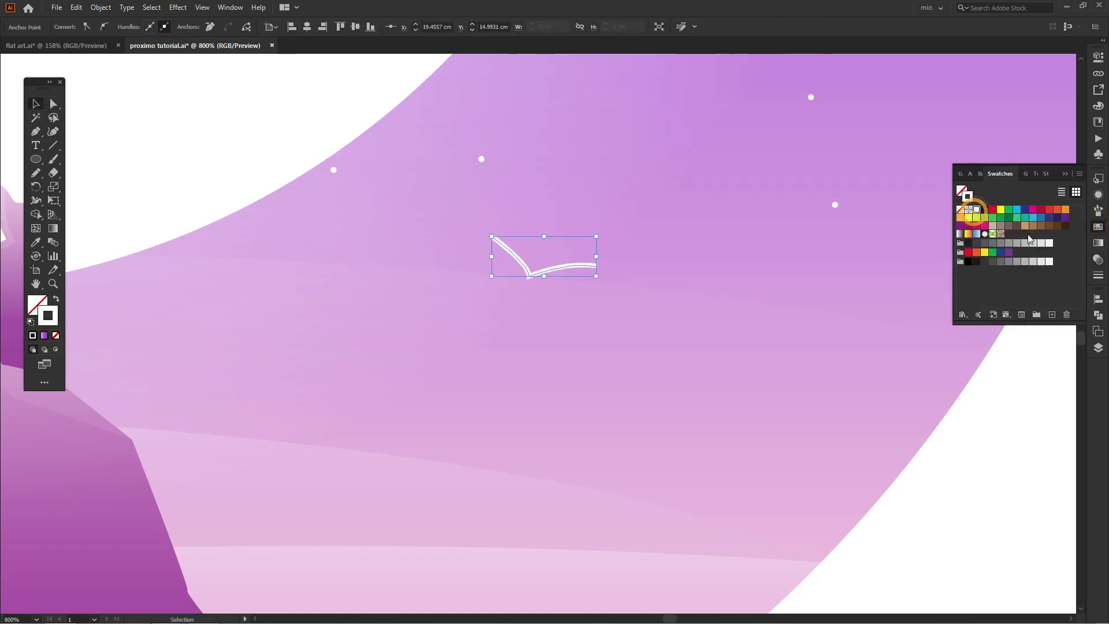
- Apply the tapered width profile to the bird's stroke and set its weight to 2 pt
click(1098, 276)
click(1045, 357)
click(1029, 393)
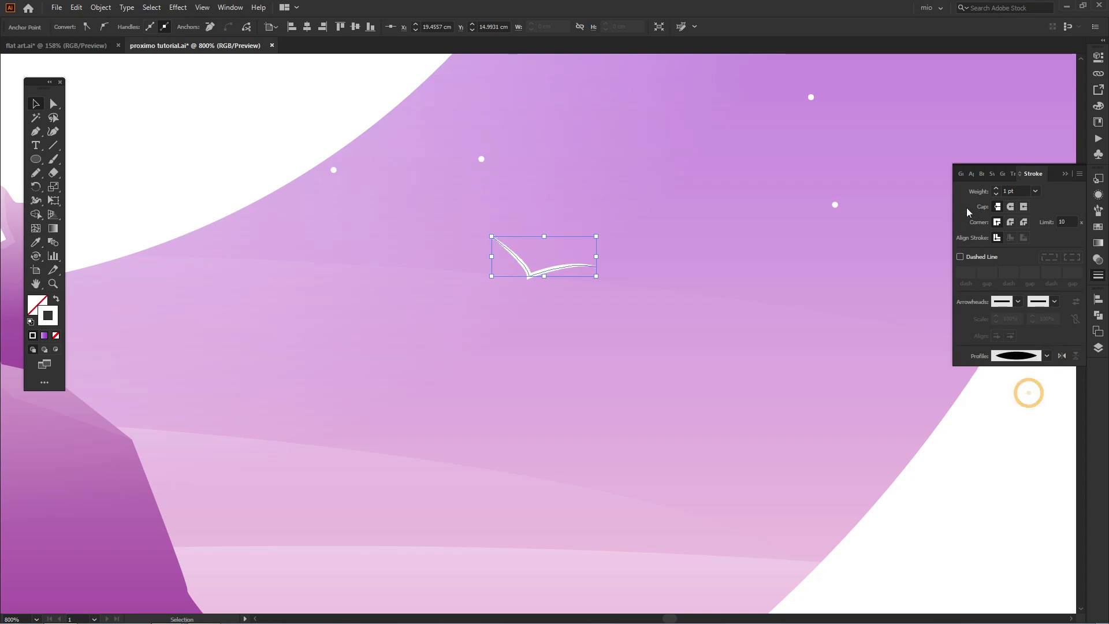
click(997, 190)
drag(761, 247, 738, 280)
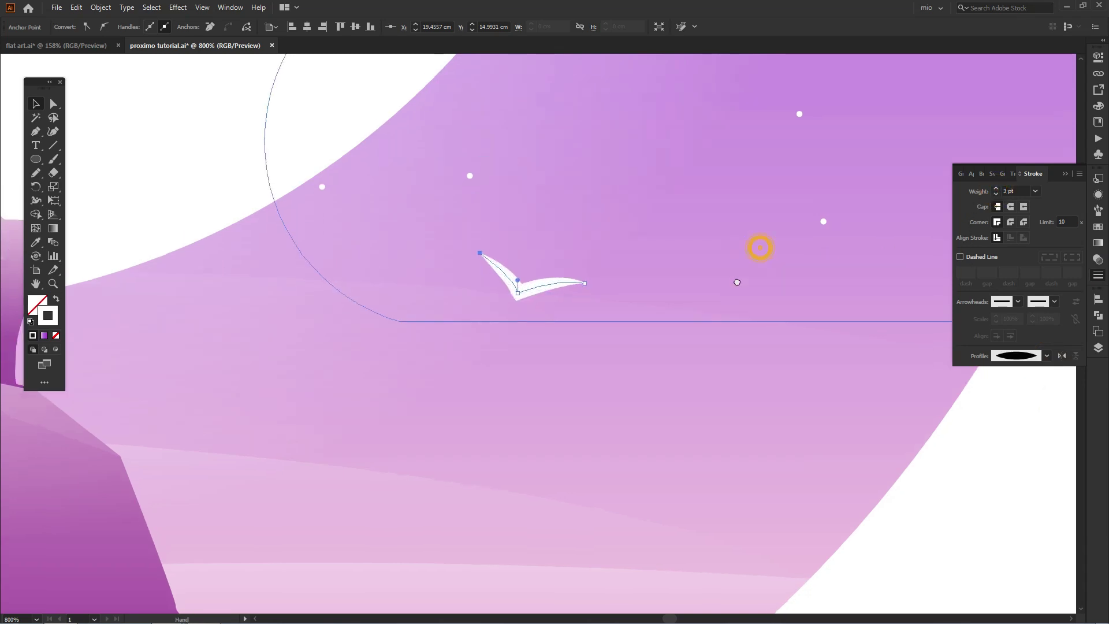
click(997, 195)
scroll(524, 315, up, 2)
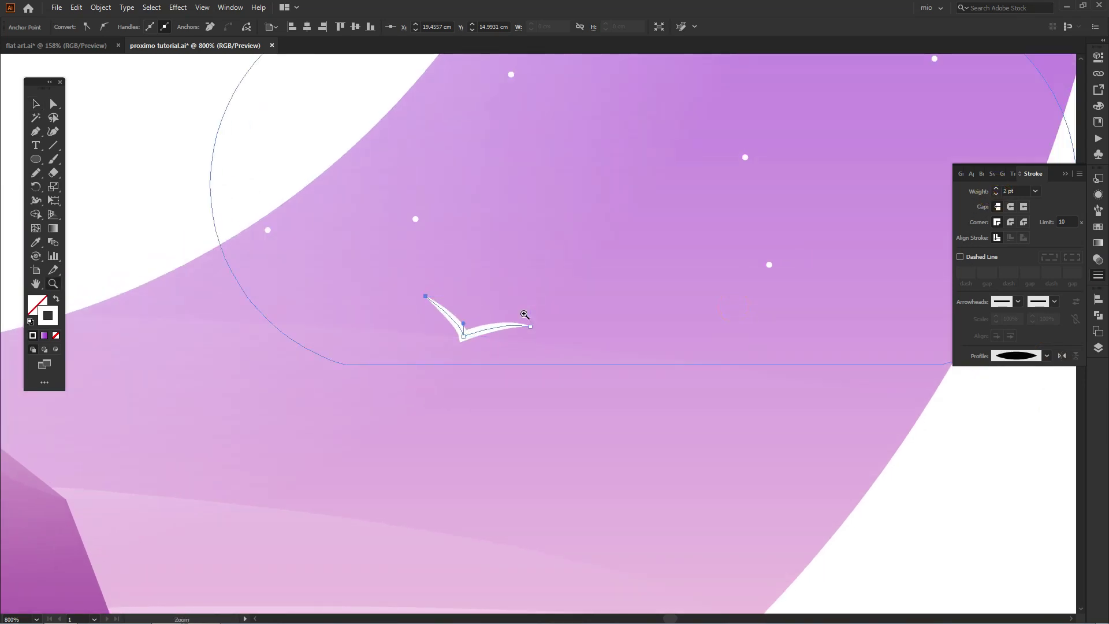
- Place smaller copies of the bird above and to the right of the original, varying their sizes and angles
drag(487, 361, 638, 305)
mouse_move(696, 254)
mouse_down()
mouse_move(631, 285)
mouse_move(580, 263)
mouse_up()
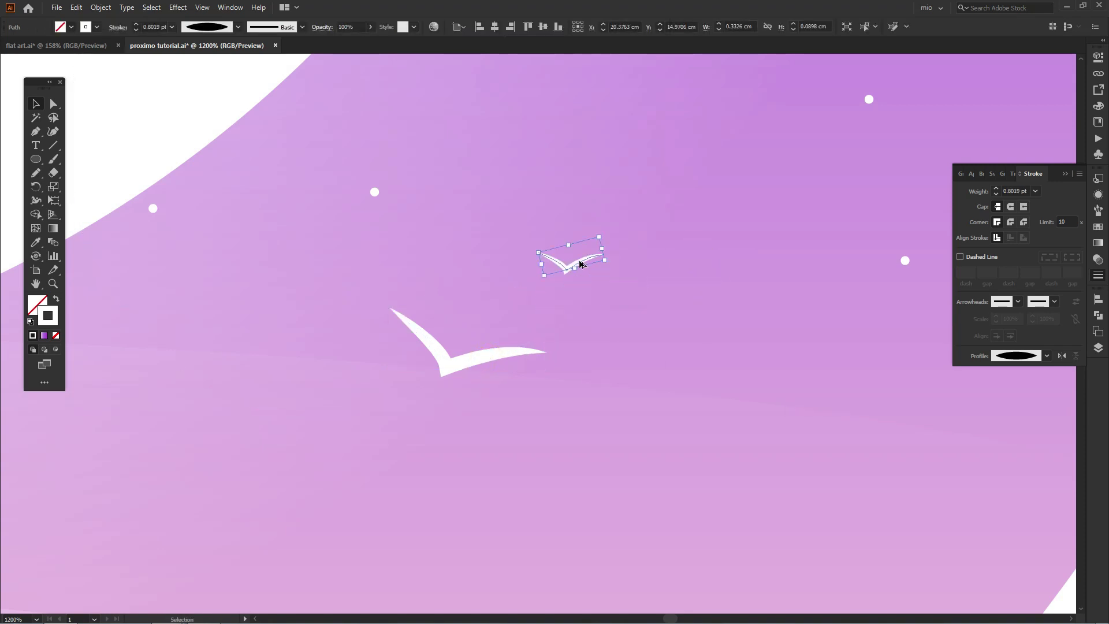
mouse_move(693, 292)
mouse_down()
mouse_move(718, 305)
mouse_move(698, 307)
mouse_move(776, 187)
mouse_move(638, 376)
mouse_up()
click(770, 217)
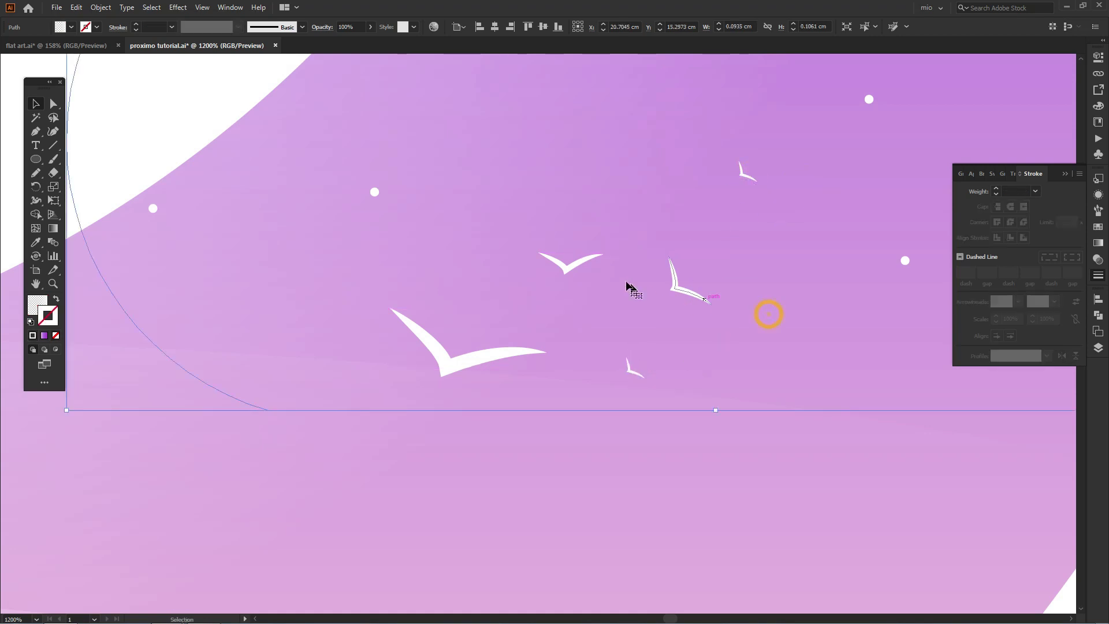
mouse_move(584, 261)
mouse_down()
mouse_move(859, 221)
mouse_move(911, 173)
mouse_up()
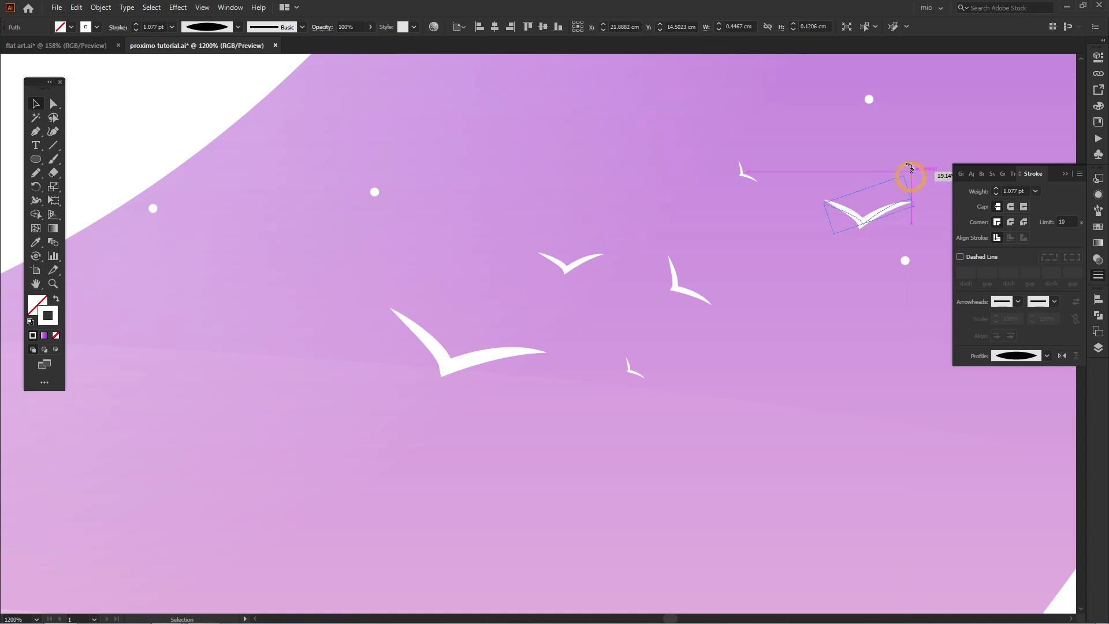
click(779, 234)
- Copy a tiny bird to the left of the original large bird and scale the large bird down
mouse_move(641, 379)
mouse_down()
mouse_move(441, 382)
mouse_move(335, 352)
mouse_up()
click(460, 371)
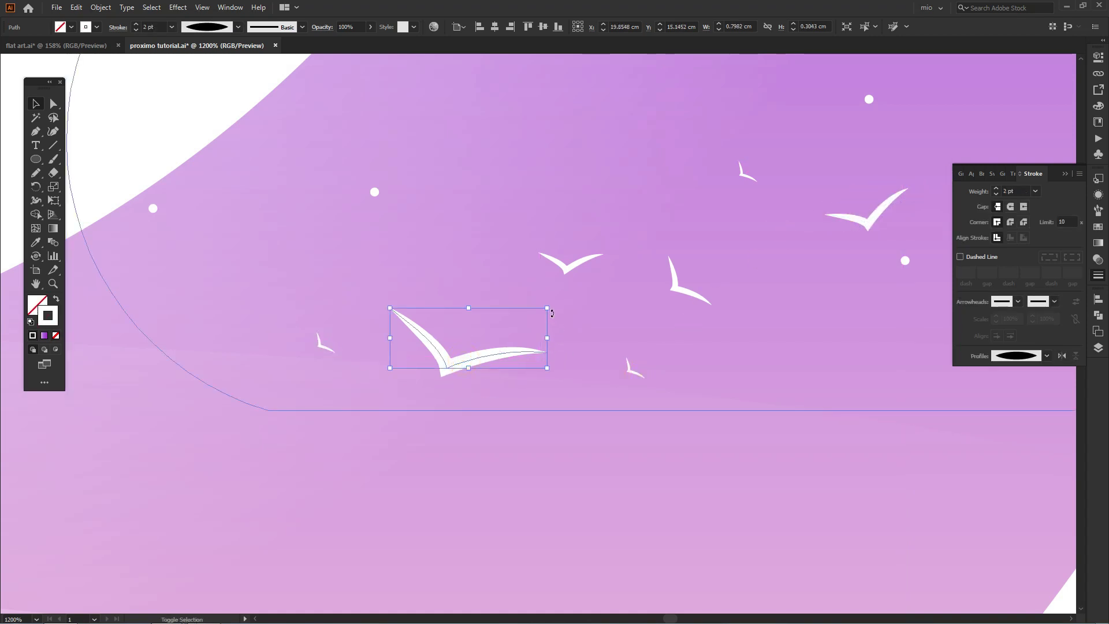
drag(546, 307, 501, 365)
- Add a rotated bird copy at the top of the flock and a tiny copy at its far right
mouse_move(713, 317)
mouse_down()
mouse_move(614, 350)
mouse_move(620, 316)
mouse_move(738, 168)
mouse_move(695, 124)
mouse_move(682, 125)
mouse_up()
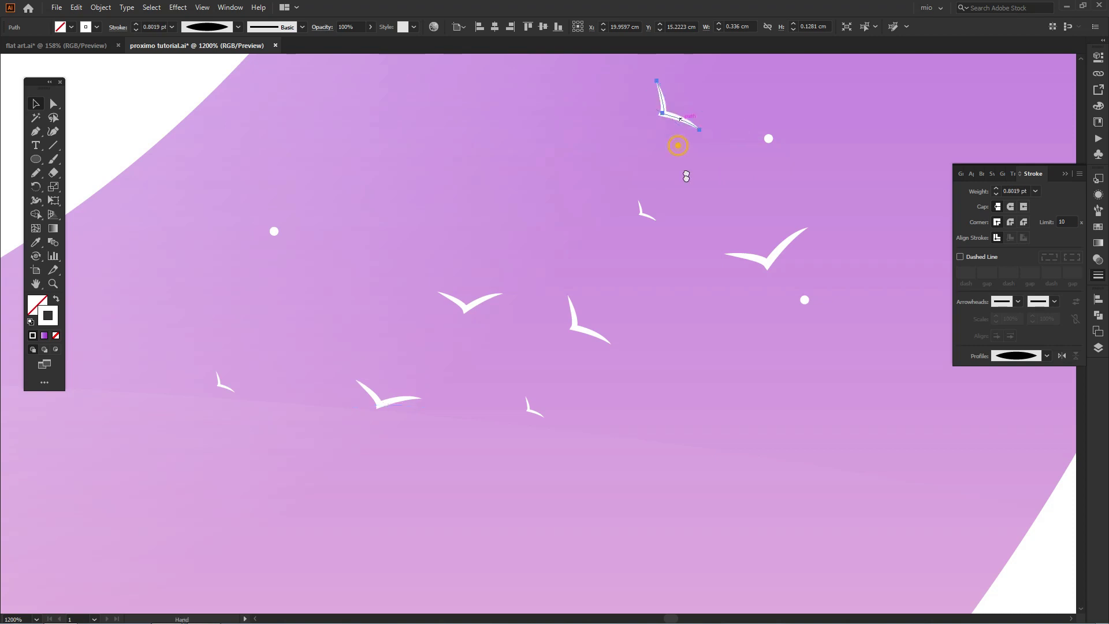
drag(687, 176, 695, 208)
drag(724, 143, 696, 111)
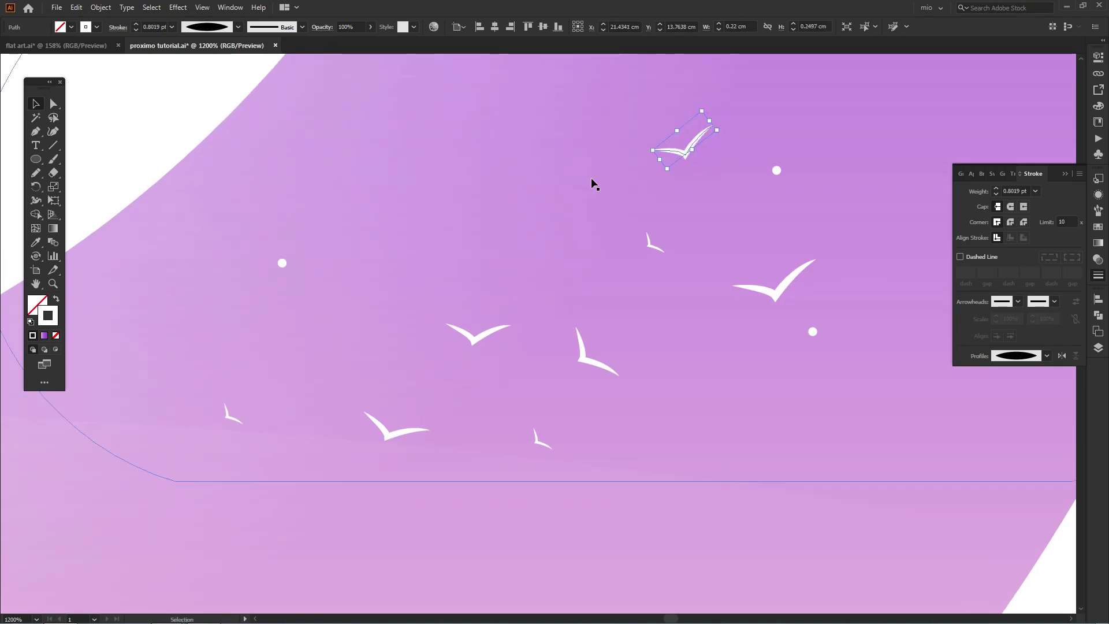
click(588, 188)
drag(576, 246, 541, 249)
drag(629, 254, 842, 231)
click(789, 388)
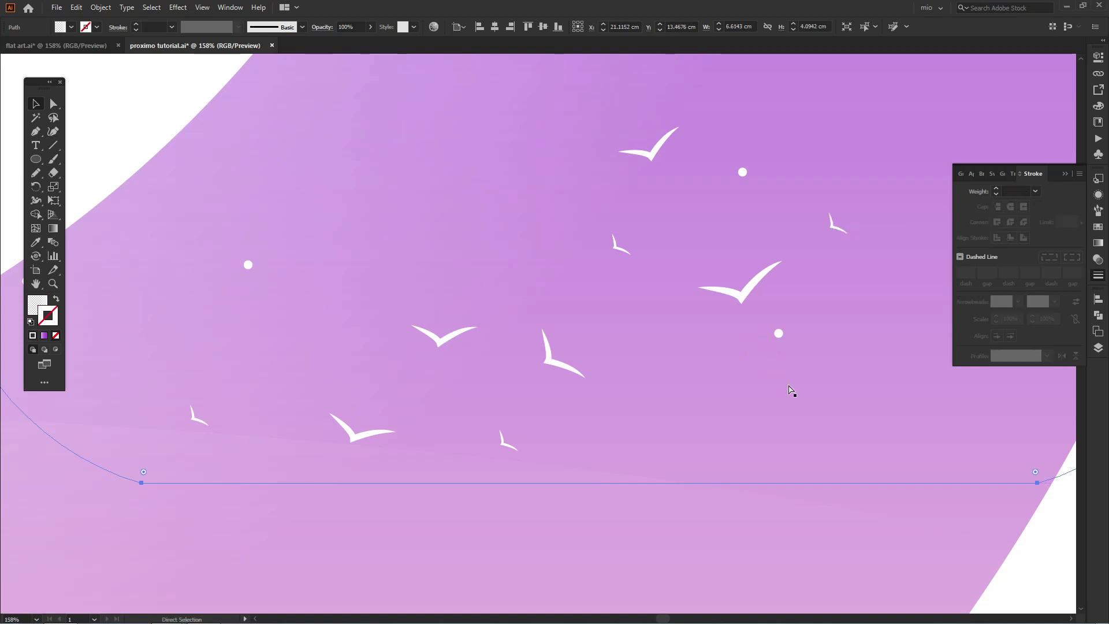
key(ctrl+0)
click(863, 491)
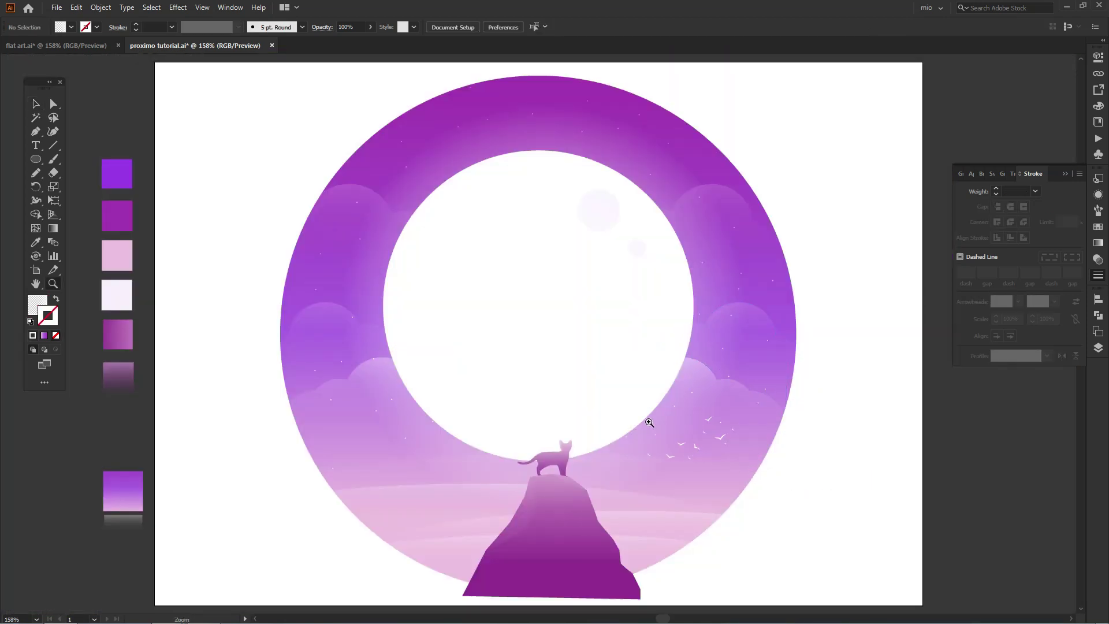
- Scale down the large bird on the right side of the flock
drag(633, 392, 806, 522)
key(v)
click(640, 279)
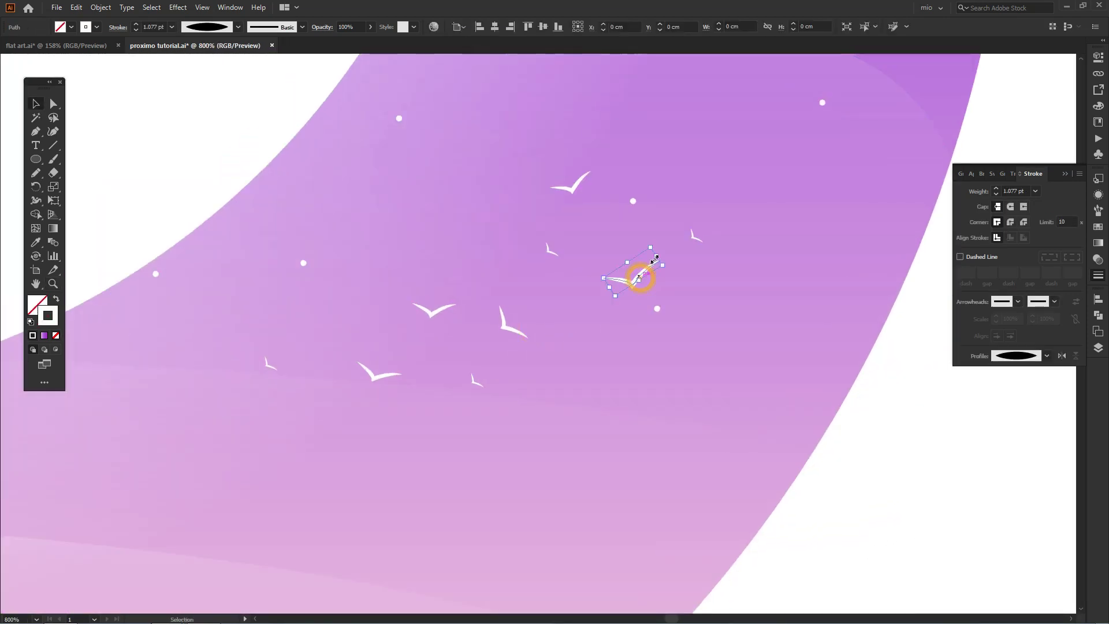
drag(651, 248, 647, 264)
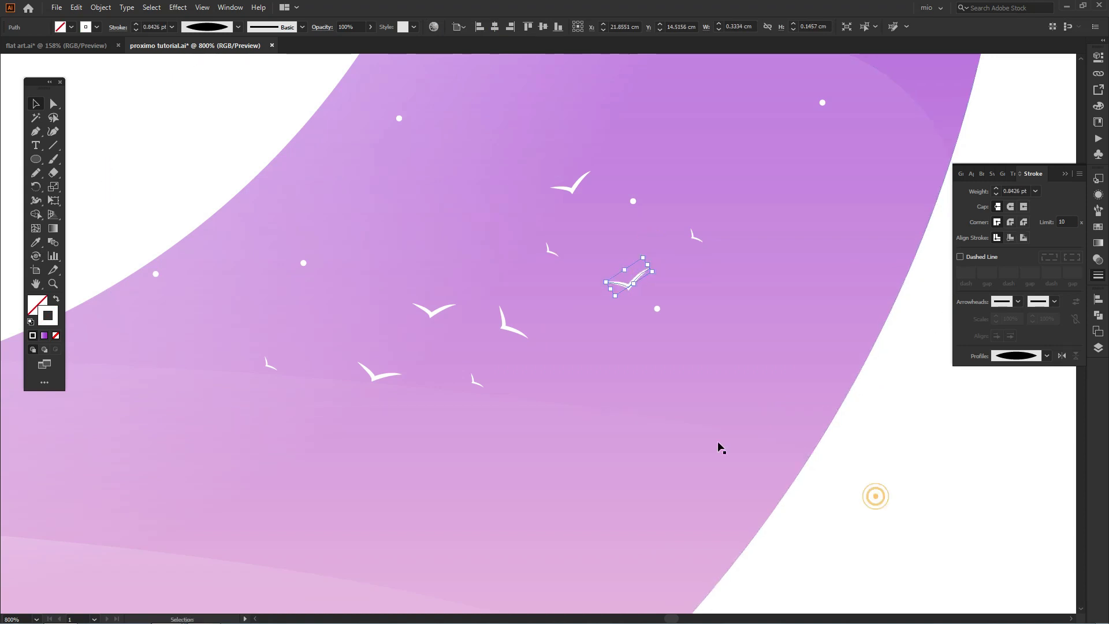
click(876, 497)
- Scale down the bird at the lower left of the flock and the level-winged bird above it
key(space)
mouse_move(429, 378)
mouse_down()
mouse_move(519, 391)
mouse_move(490, 372)
mouse_move(478, 379)
mouse_up()
click(482, 389)
click(478, 387)
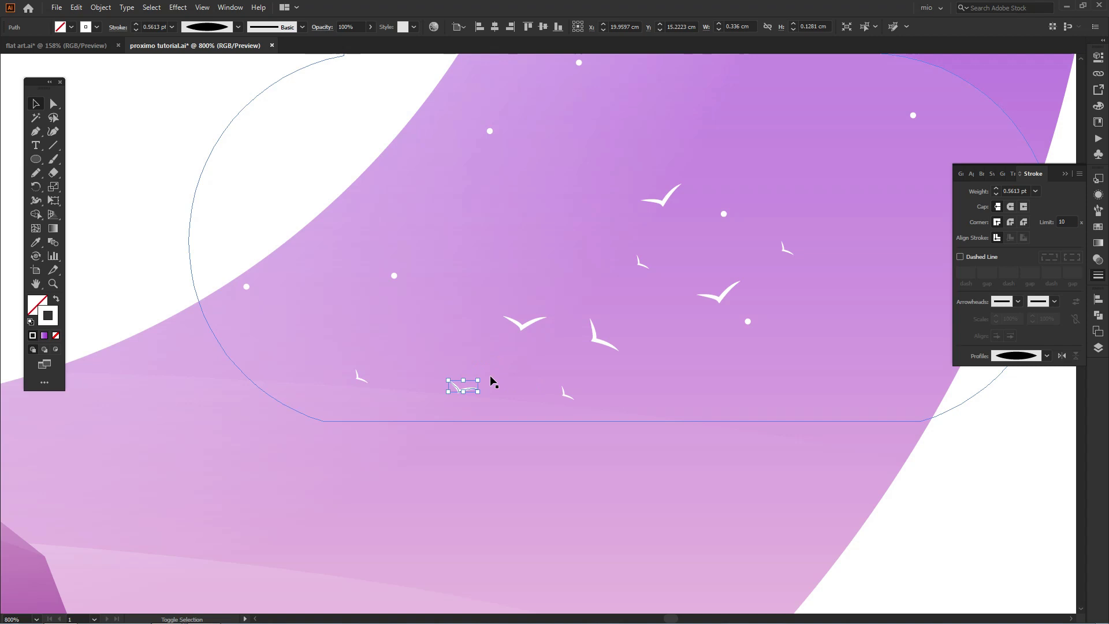
click(526, 324)
drag(544, 303, 534, 307)
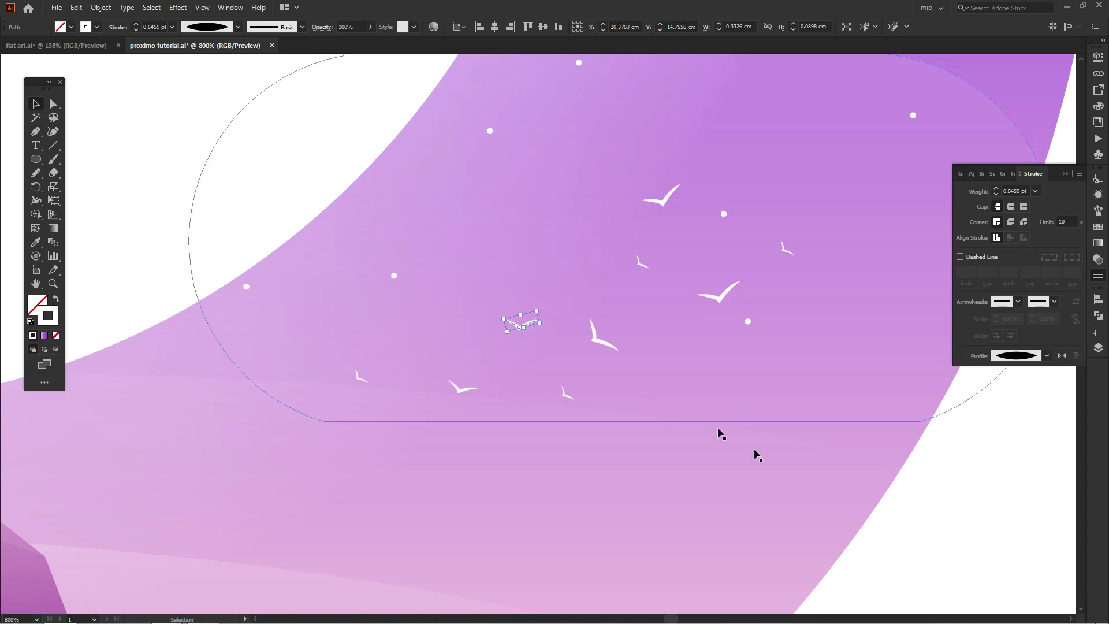
click(934, 489)
key(ctrl+0)
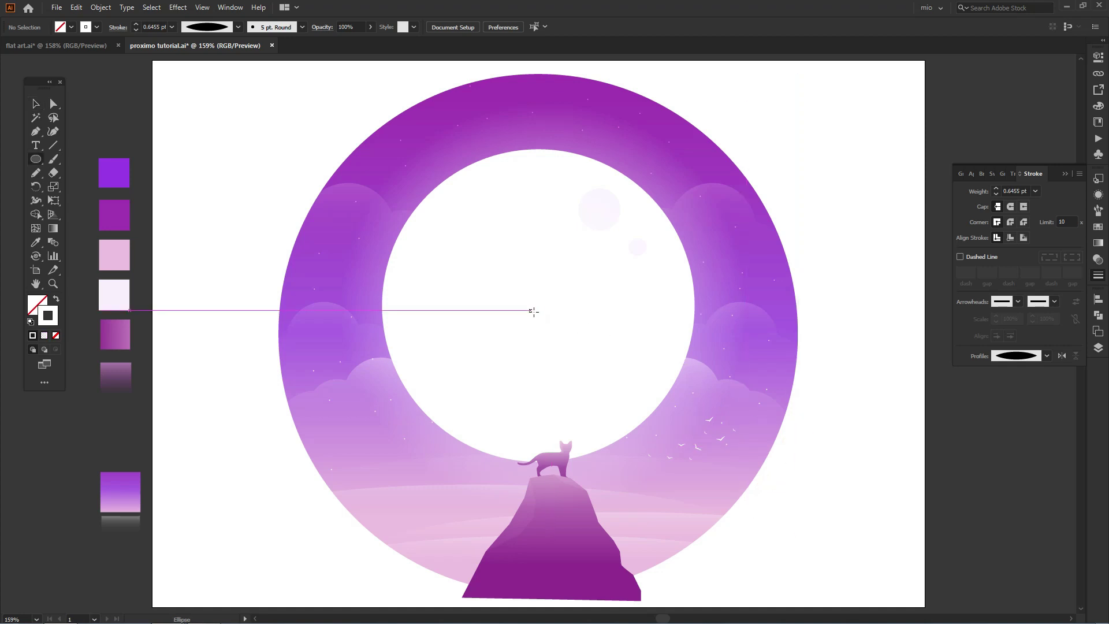
- Draw a circle about 17.73 cm in diameter over the scene and give it a white fill without a stroke
mouse_move(543, 310)
mouse_down()
mouse_move(432, 199)
mouse_move(297, 111)
mouse_move(313, 120)
mouse_up()
key(shift+x)
key(v)
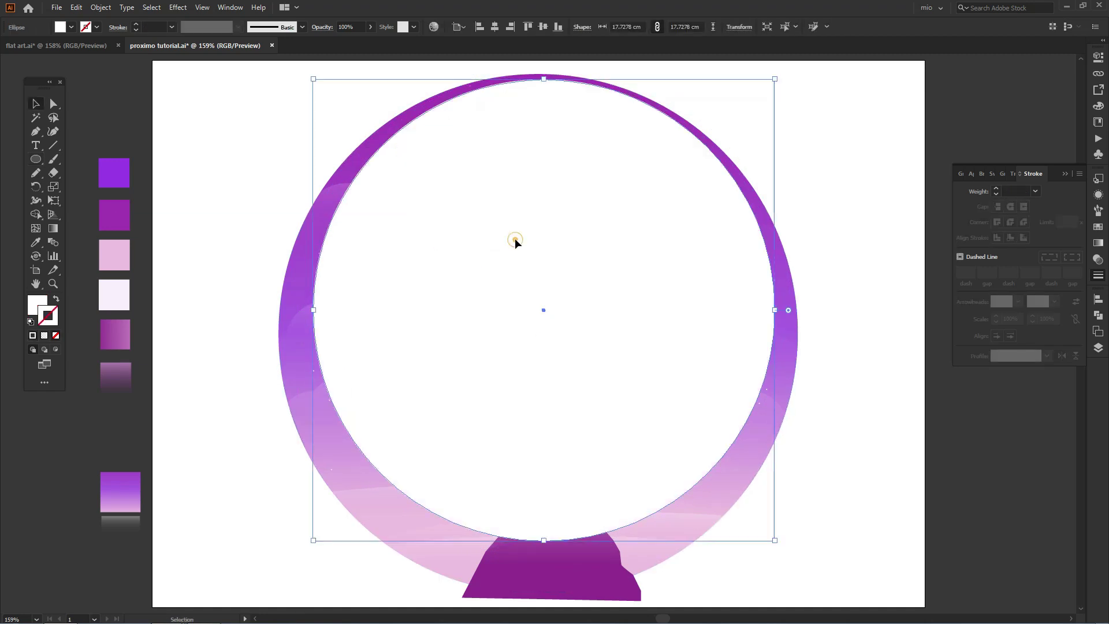
- Center the white circle horizontally and vertically on the artboard and enlarge it to about 19.94 cm, matching the scene's outer circle
drag(514, 239, 502, 230)
drag(543, 286, 547, 308)
click(494, 27)
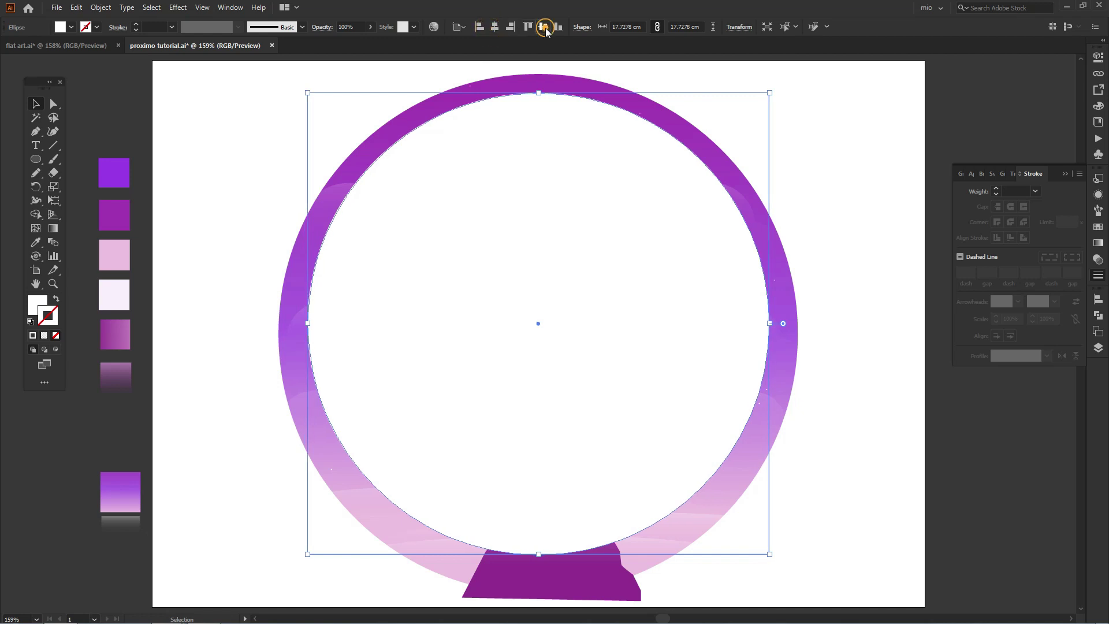
click(543, 27)
drag(771, 101, 816, 77)
- Clip the rock to the white circle with a clipping mask so its base follows the scene's round edge
scroll(656, 430, down, 1)
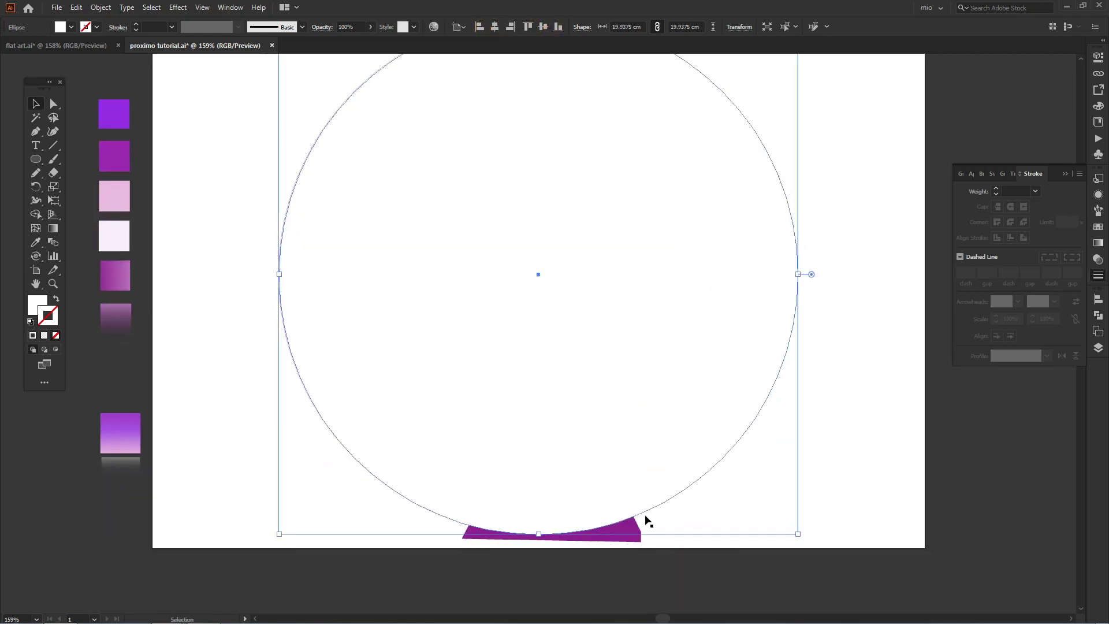
shift+click(638, 539)
right_click(638, 489)
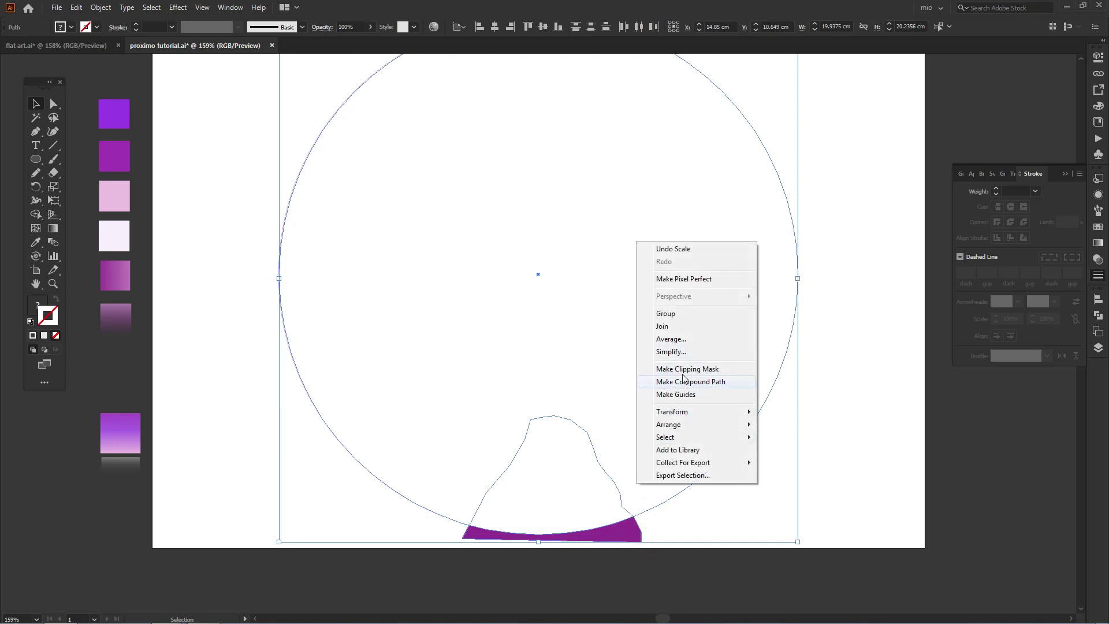
click(685, 370)
scroll(812, 408, up, 1)
- Select the rock's two highlight shapes in outline view and bring them to the front of the clipped rock
key(z)
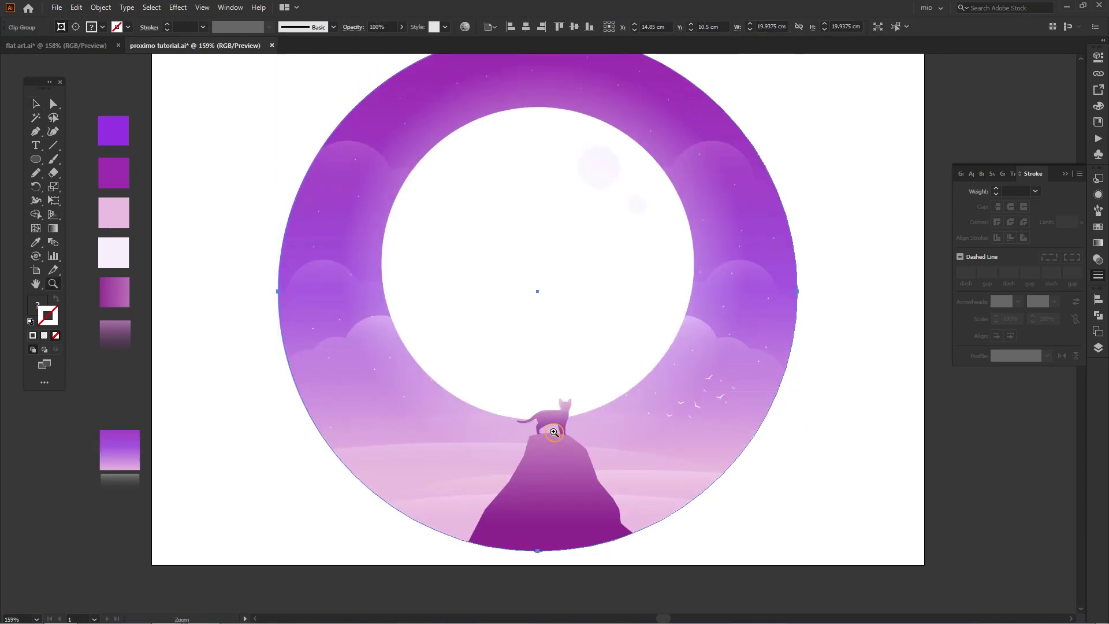
click(554, 432)
click(527, 381)
key(ctrl+y)
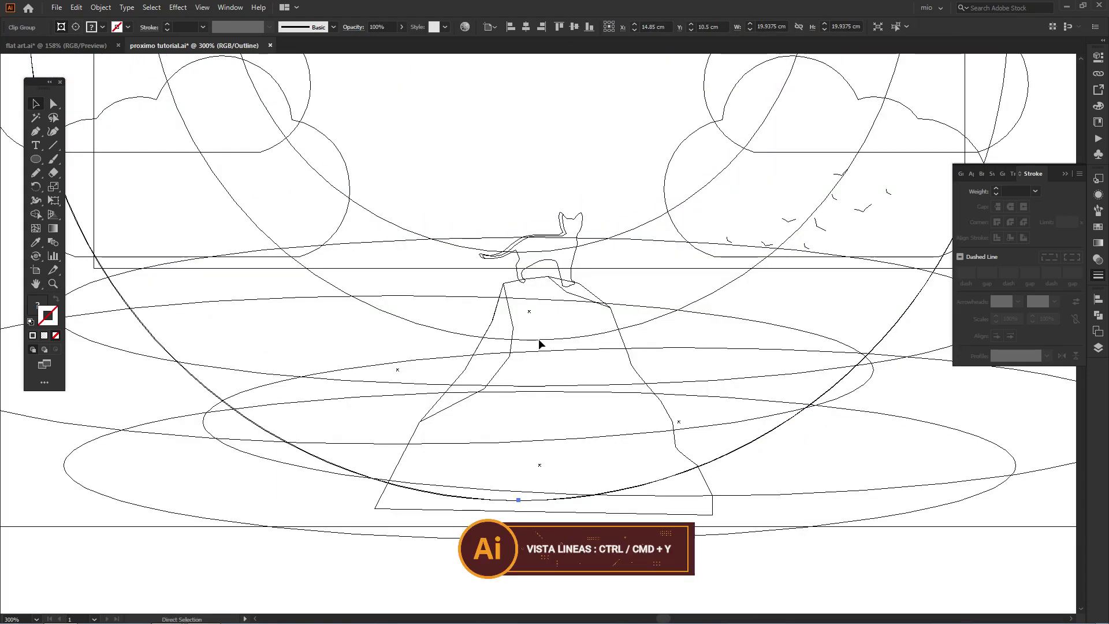
key(v)
click(513, 322)
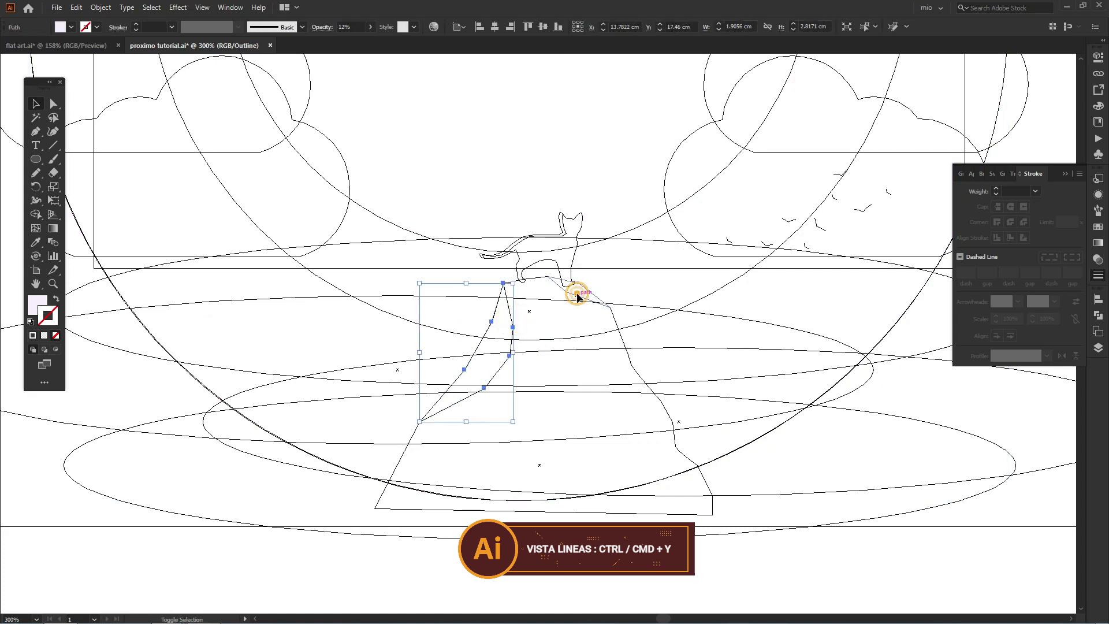
shift+click(577, 297)
key(ctrl+y)
right_click(550, 358)
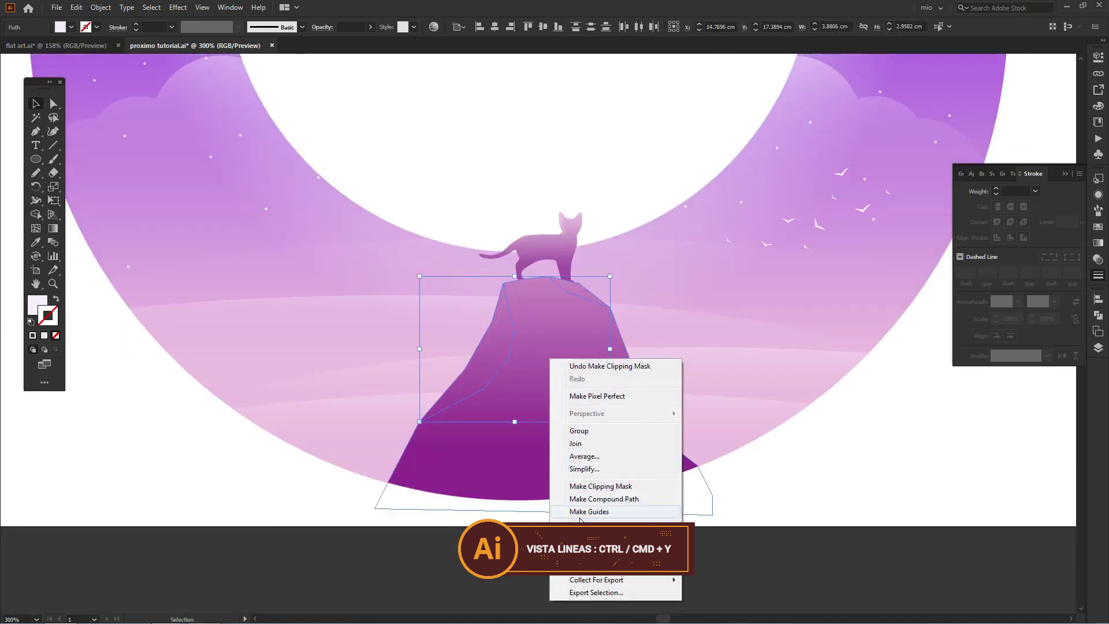
mouse_move(581, 543)
click(521, 541)
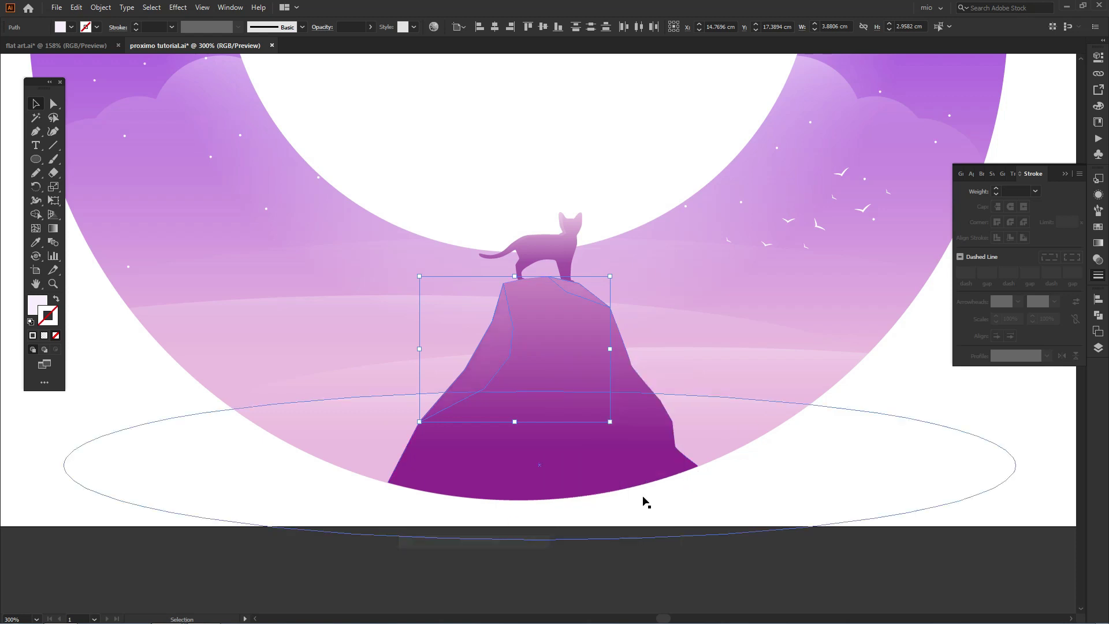
click(924, 342)
key(ctrl+0)
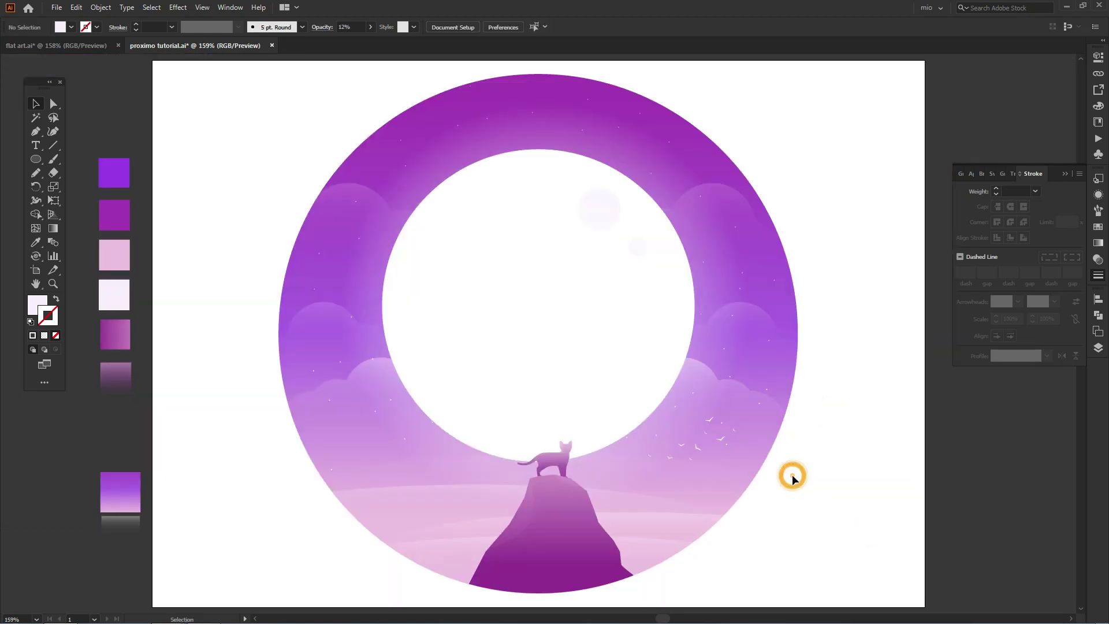
- Move the middle clouds on both sides of the moon slightly upward, the right one higher than the left
key(a)
click(749, 340)
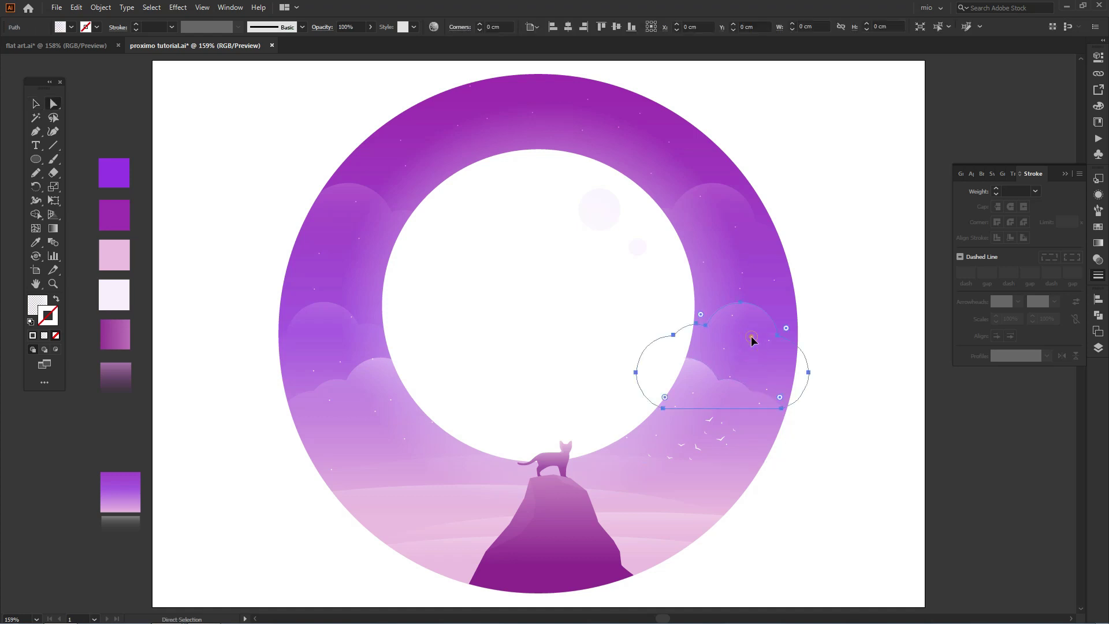
drag(750, 339, 758, 324)
drag(338, 337, 339, 327)
drag(756, 311, 750, 306)
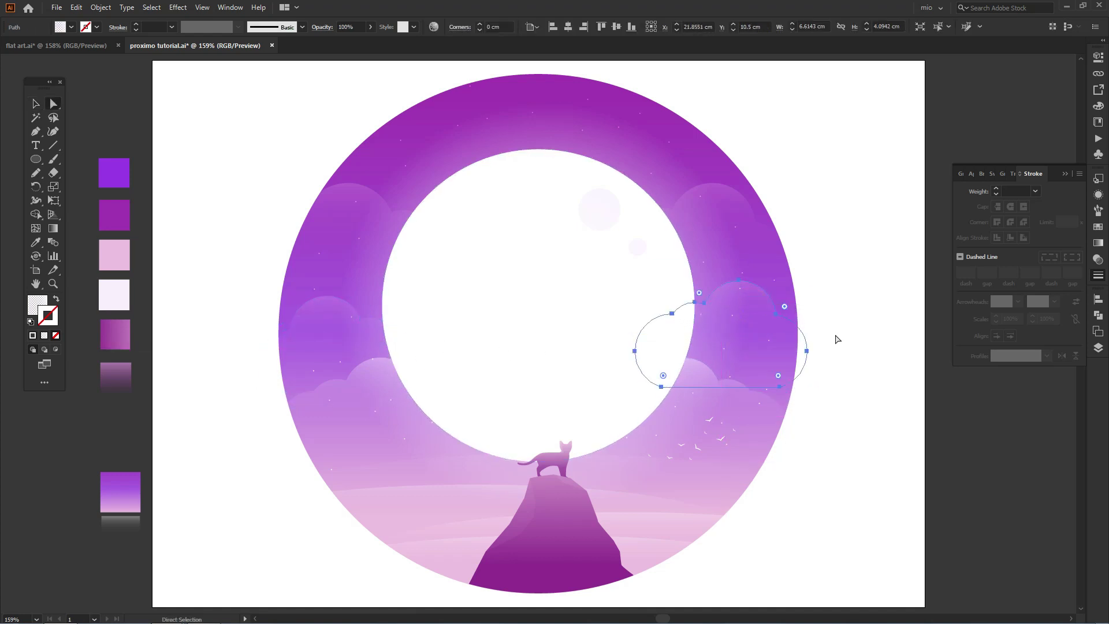
click(854, 349)
click(762, 424)
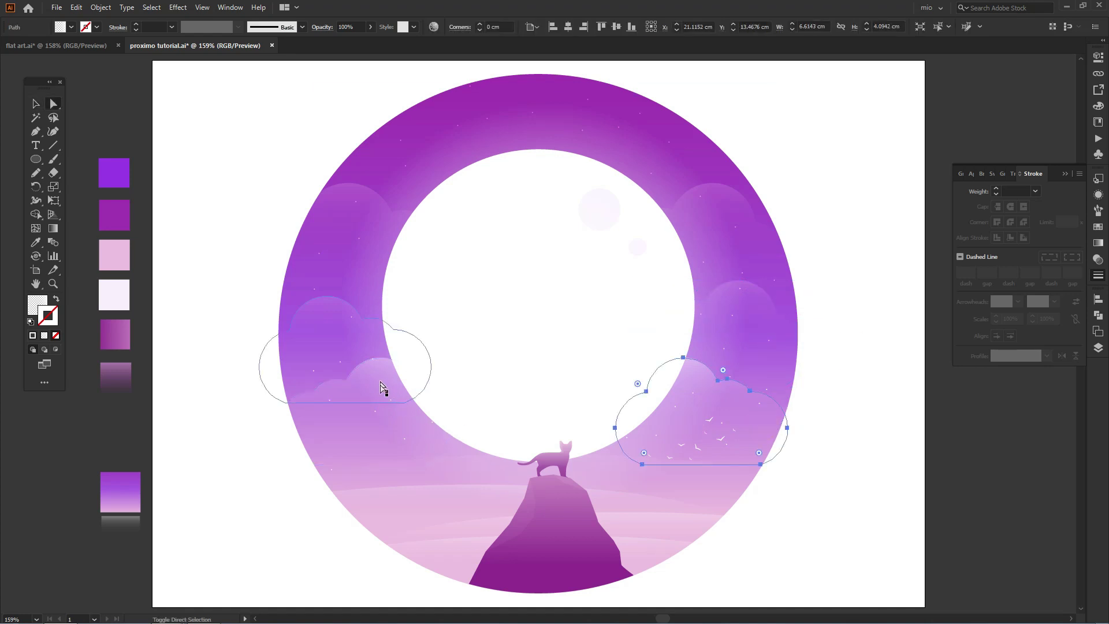
shift+click(360, 435)
key(g)
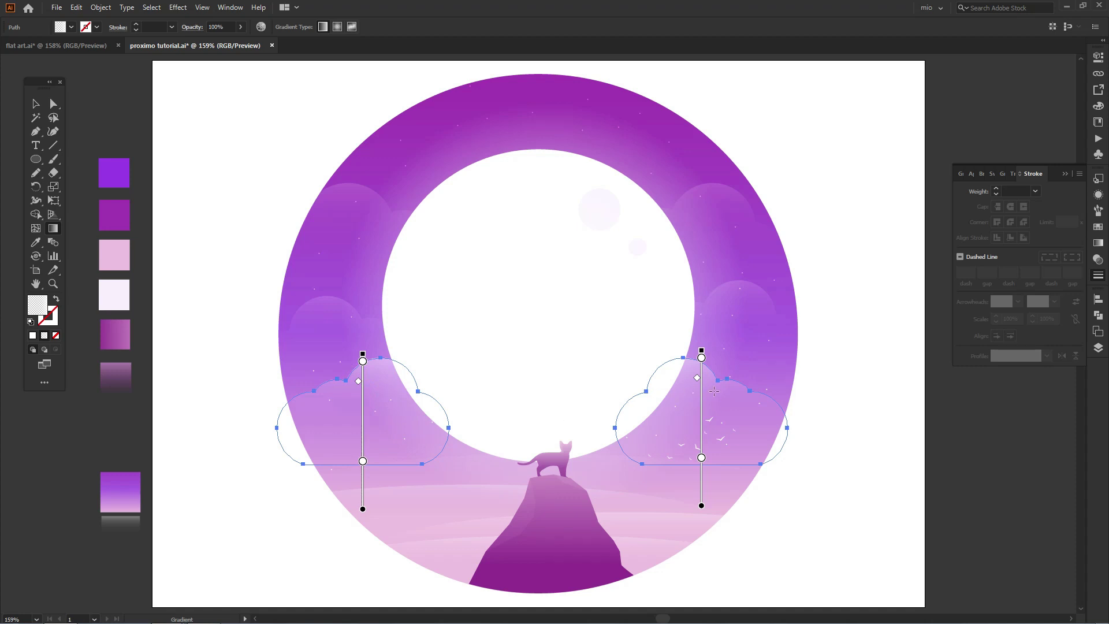
key(v)
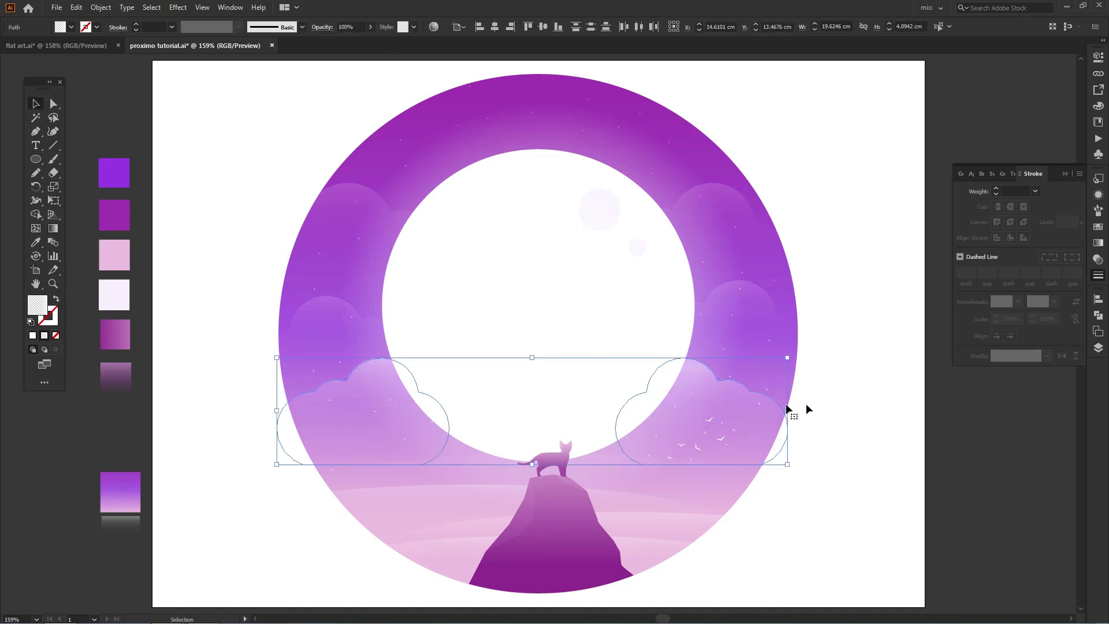
click(860, 388)
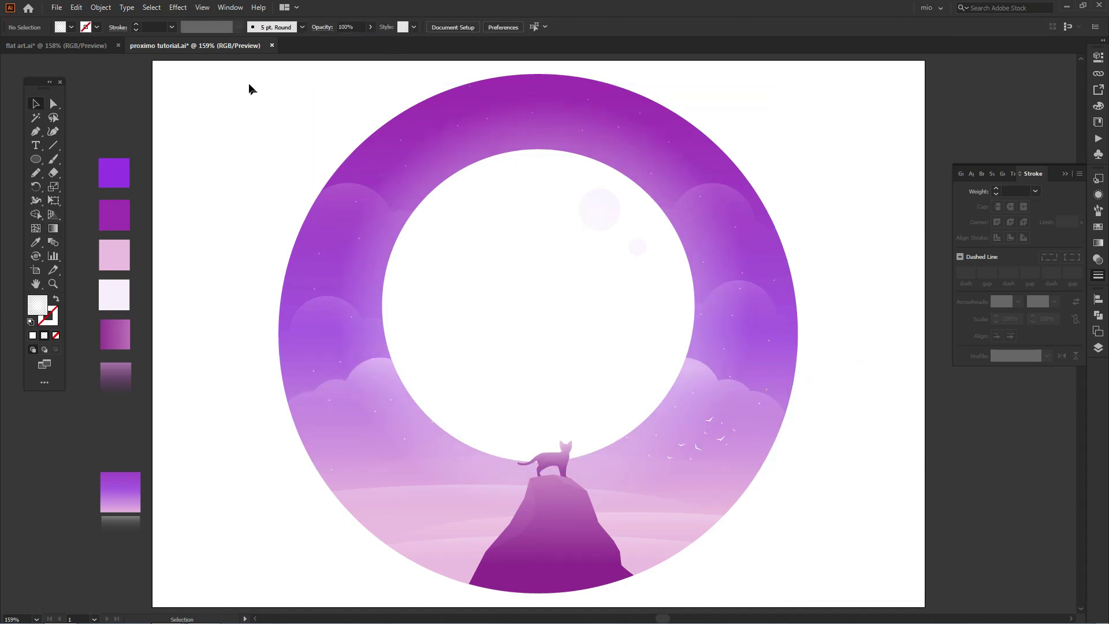
- Try recoloring the whole scene with linked harmony colors, shifting the main purple to red at hue 9.66°, saturation 70.18% and brightness 91.37%
drag(249, 85, 846, 583)
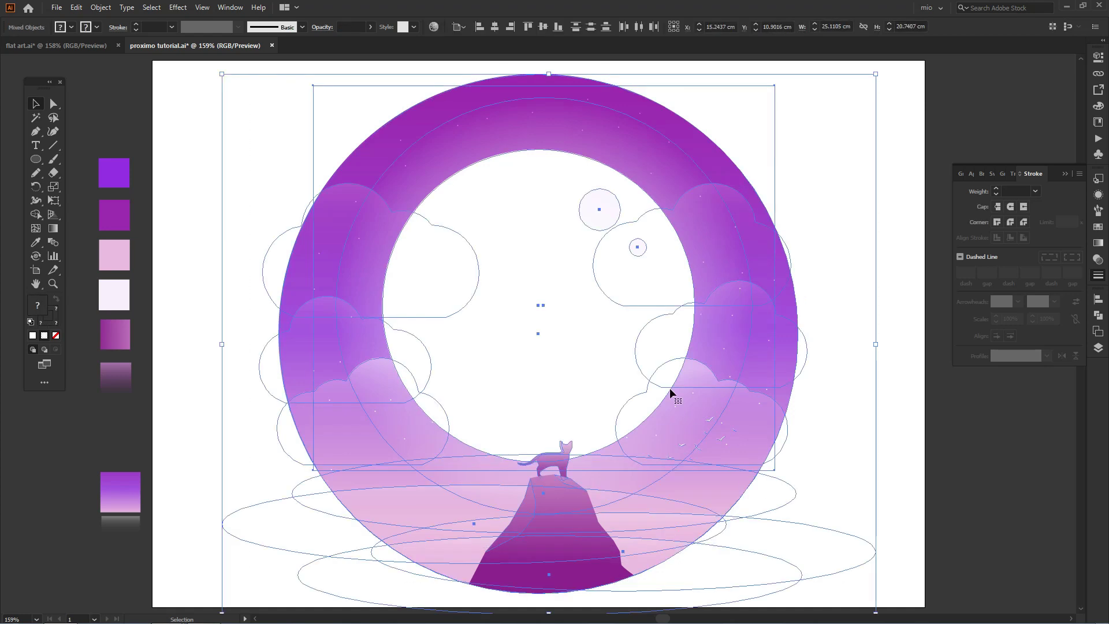
drag(479, 135, 410, 126)
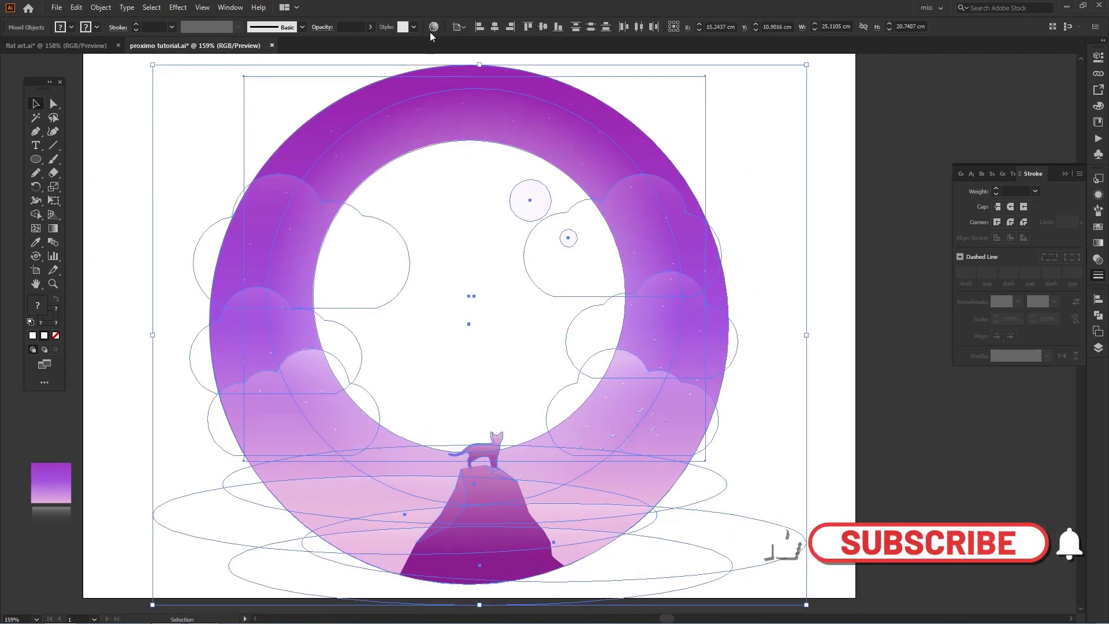
click(437, 26)
drag(981, 162, 914, 159)
click(827, 205)
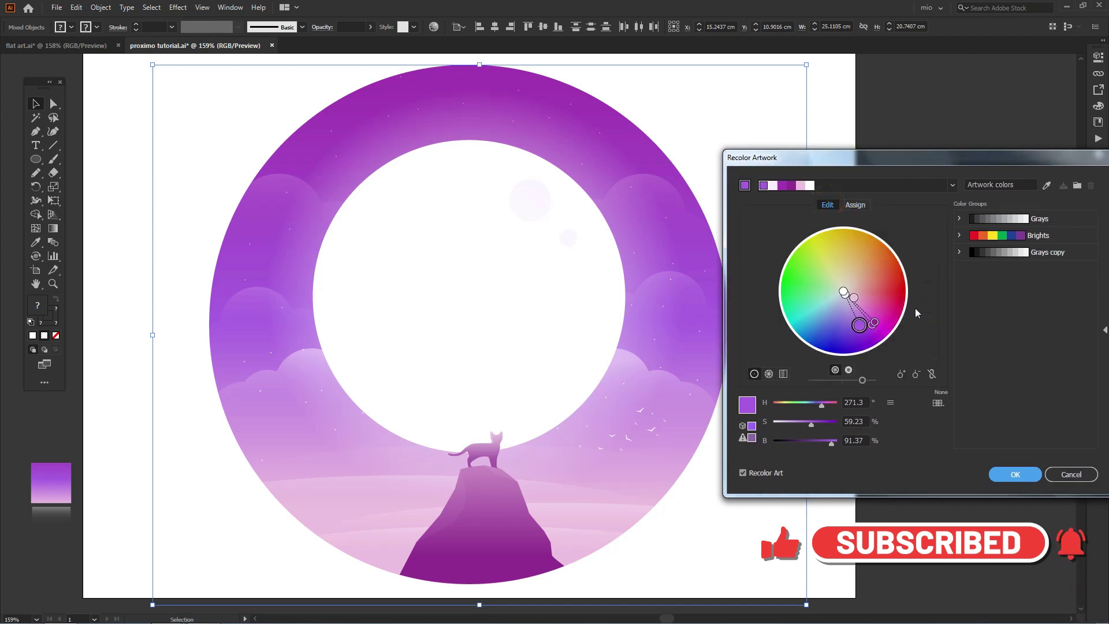
click(932, 374)
mouse_move(859, 325)
mouse_down()
mouse_move(840, 338)
mouse_move(808, 316)
mouse_move(876, 318)
mouse_move(891, 289)
mouse_move(869, 260)
mouse_move(888, 280)
mouse_up()
click(1049, 474)
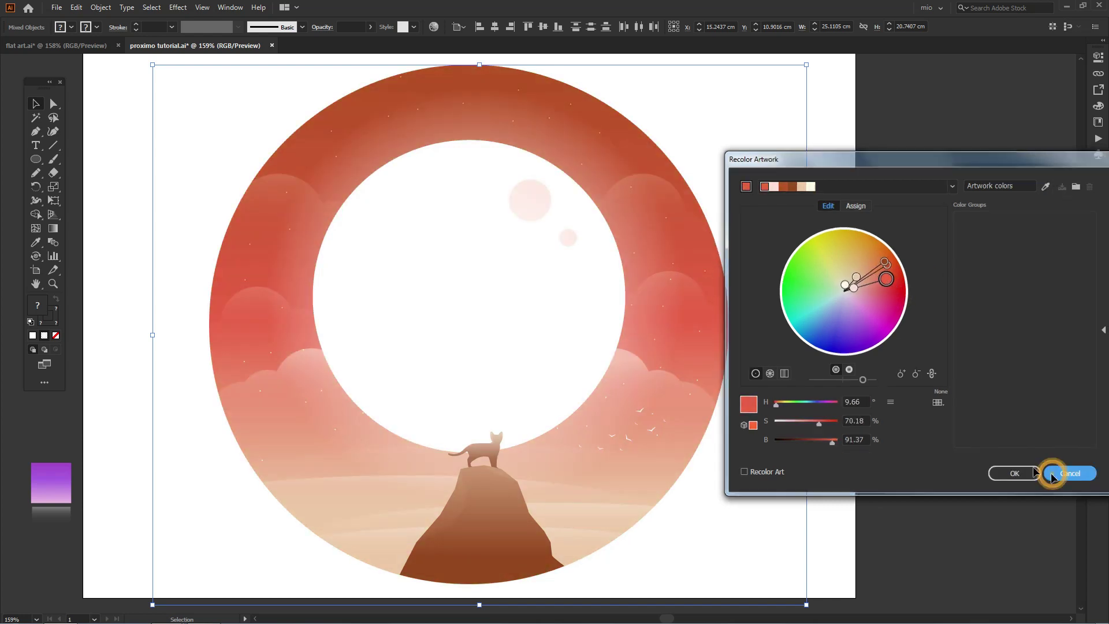
click(886, 367)
key(a)
scroll(888, 371, left, 3)
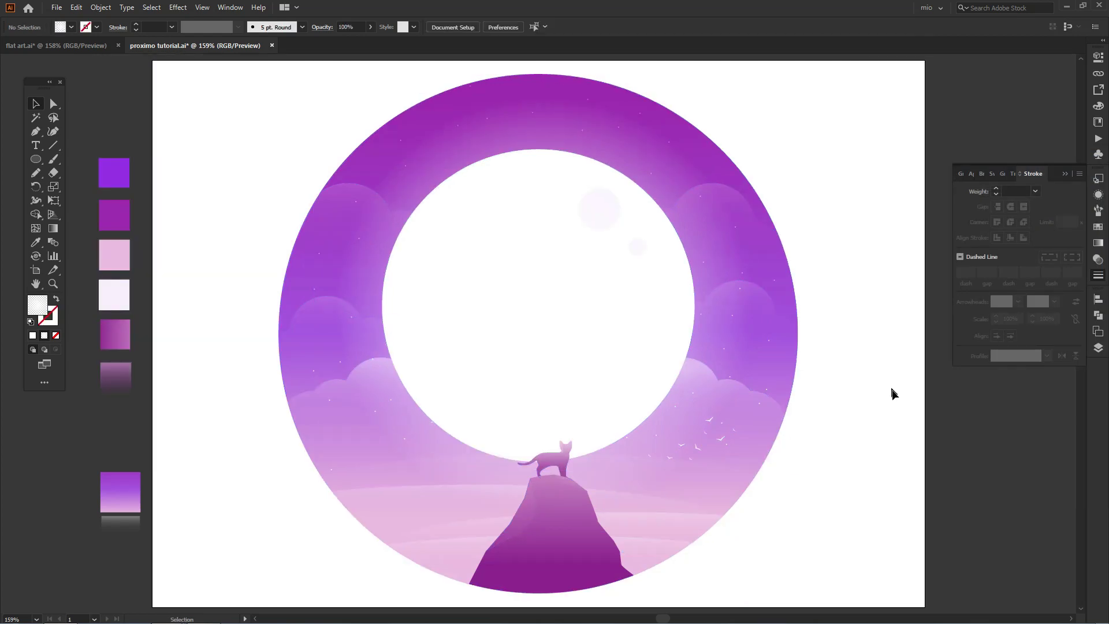